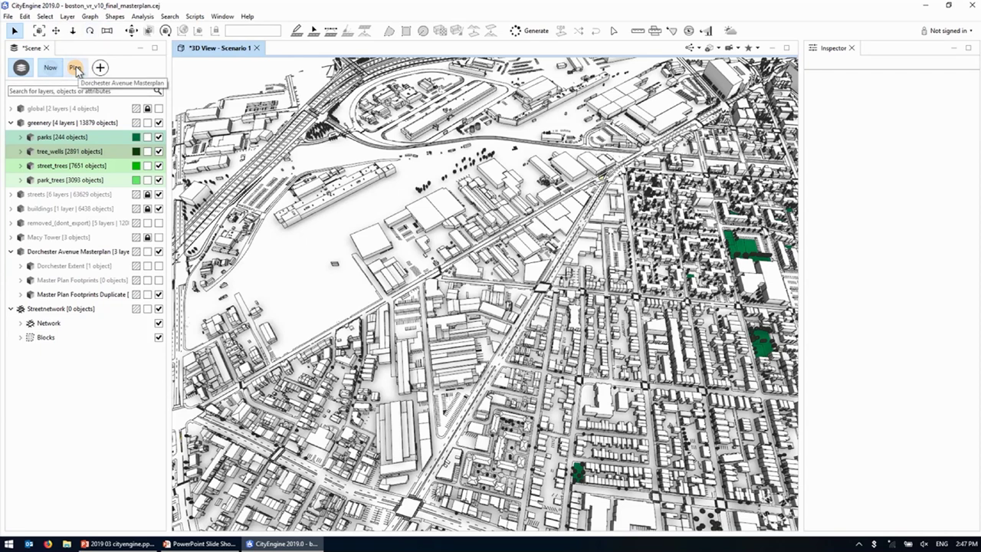
Step: Switch the 3D view to the Dorchester Avenue Masterplan scenario and inspect the planned district down to street level
{"action": "left_click", "coordinate": [74, 69]}
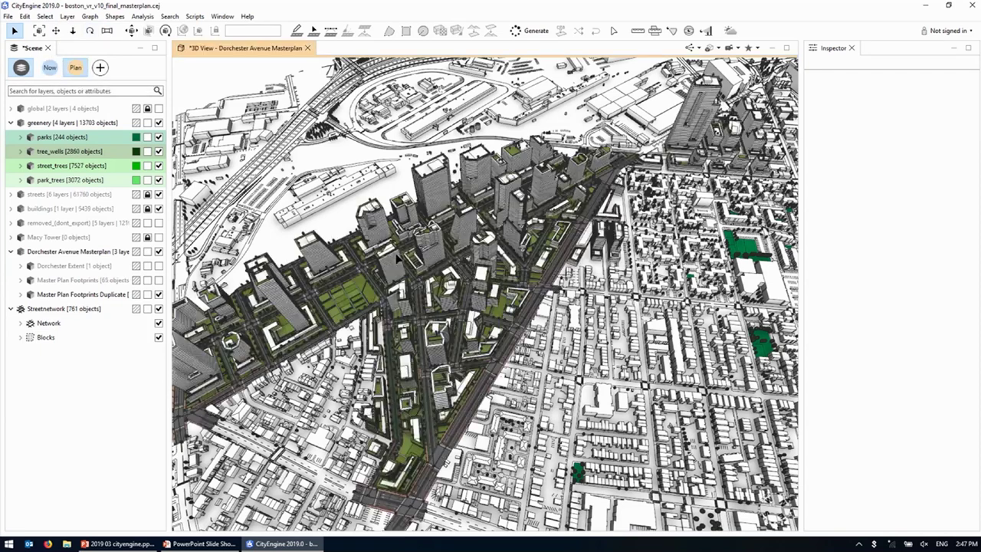
{"action": "scroll", "coordinate": [482, 328], "scroll_direction": "down", "scroll_amount": 5}
{"action": "left_click_drag", "start_coordinate": [482, 328], "coordinate": [540, 291], "text": "alt"}
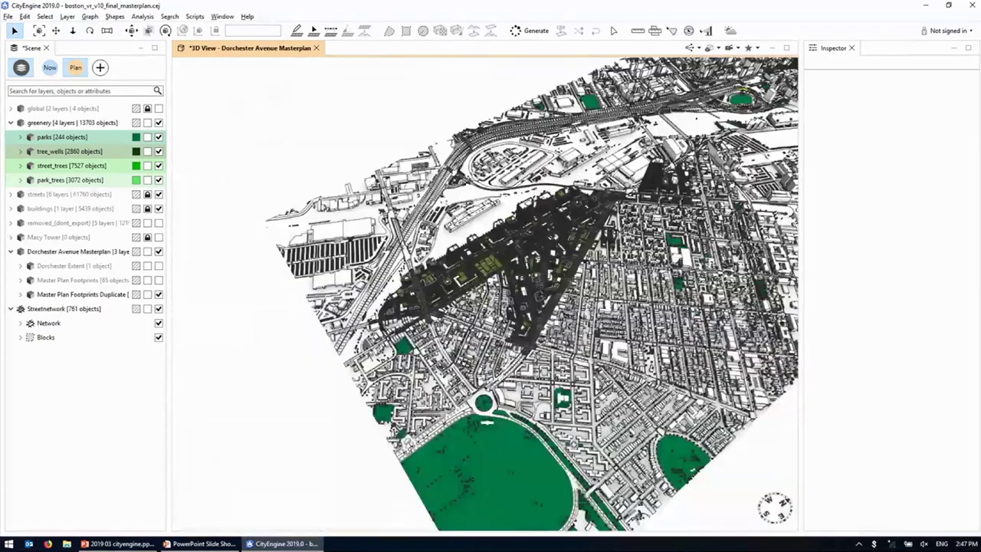
{"action": "left_click_drag", "start_coordinate": [482, 322], "coordinate": [482, 361], "text": "alt"}
{"action": "scroll", "coordinate": [481, 322], "scroll_direction": "up", "scroll_amount": 5}
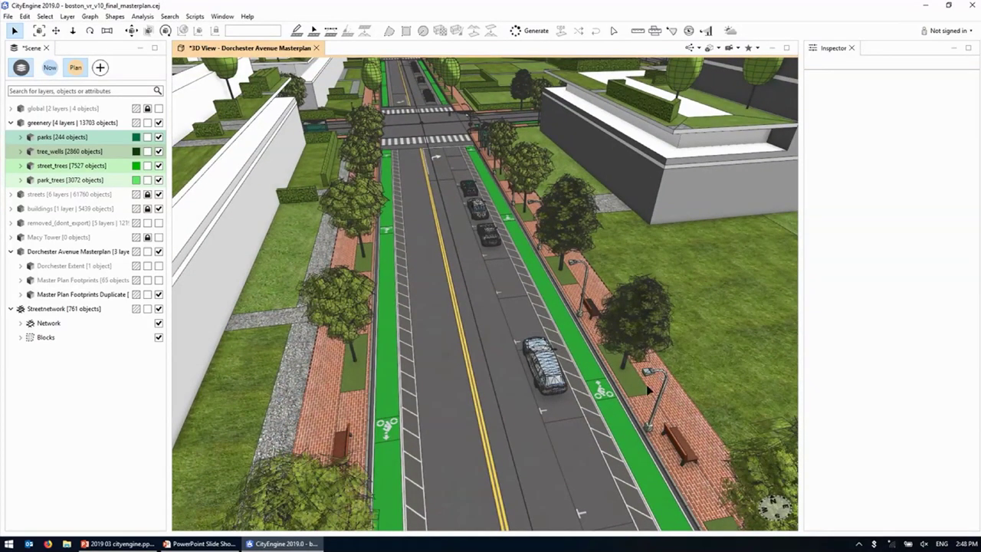
Step: Select the avenue sidewalk beside the open lawns and set its planting spacing to 4 and planting length to 2
{"action": "left_click", "coordinate": [626, 338]}
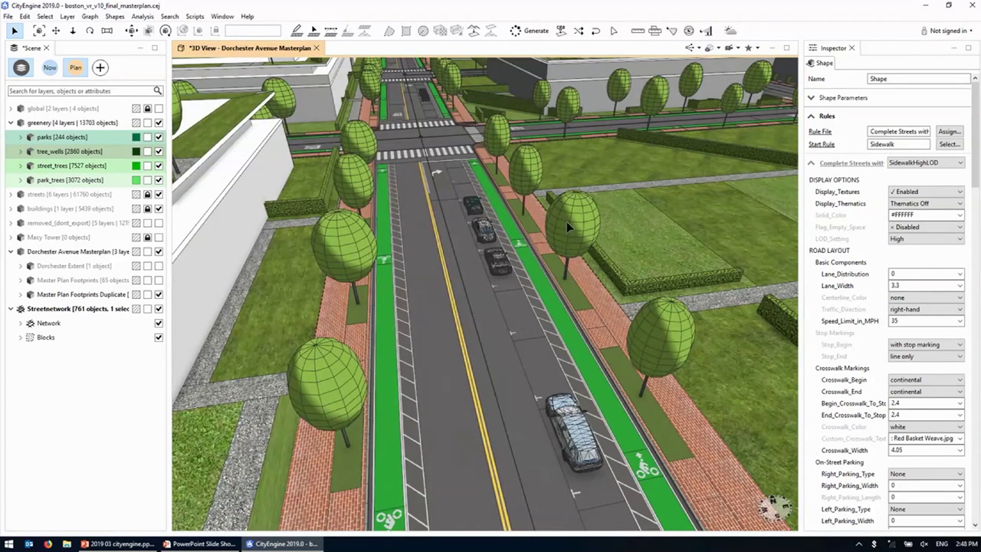
{"action": "left_click", "coordinate": [568, 228]}
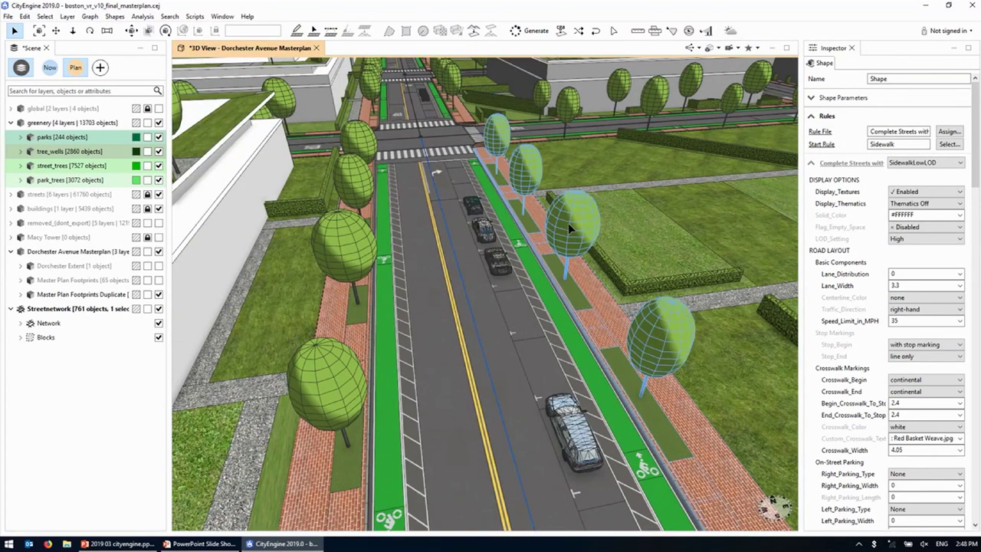
{"action": "left_click_drag", "start_coordinate": [973, 135], "coordinate": [971, 398]}
{"action": "left_click", "coordinate": [902, 223]}
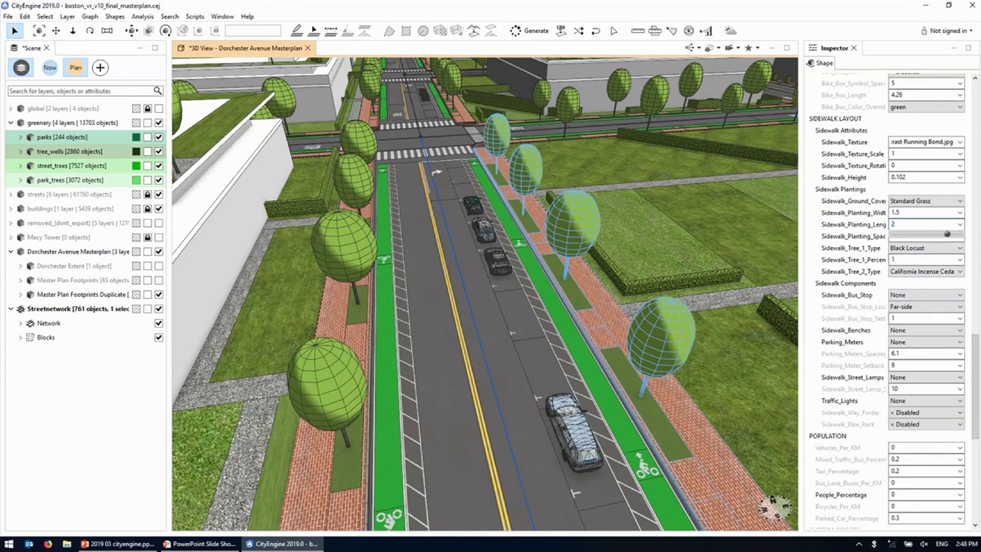
{"action": "key", "text": "Return"}
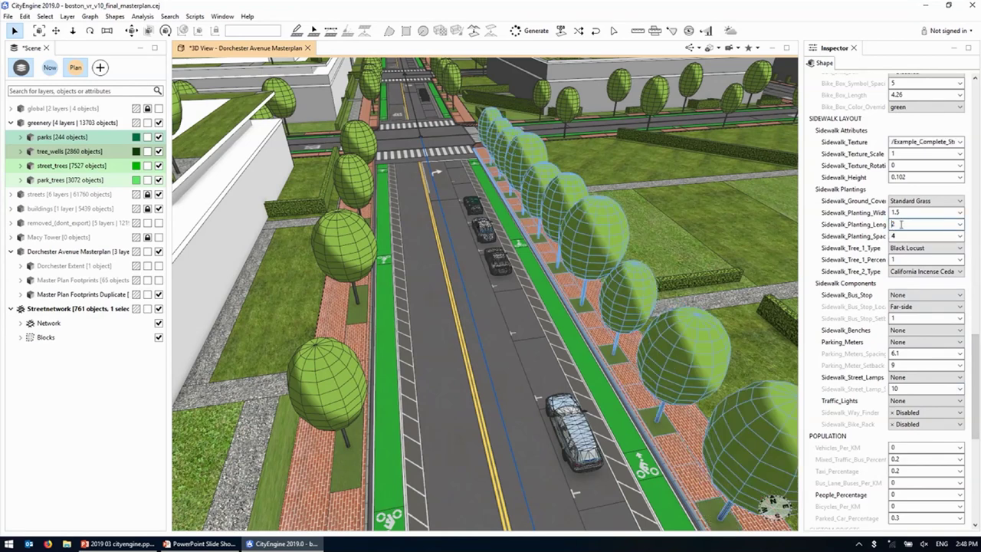
{"action": "left_click_drag", "start_coordinate": [572, 230], "coordinate": [566, 274], "text": "alt"}
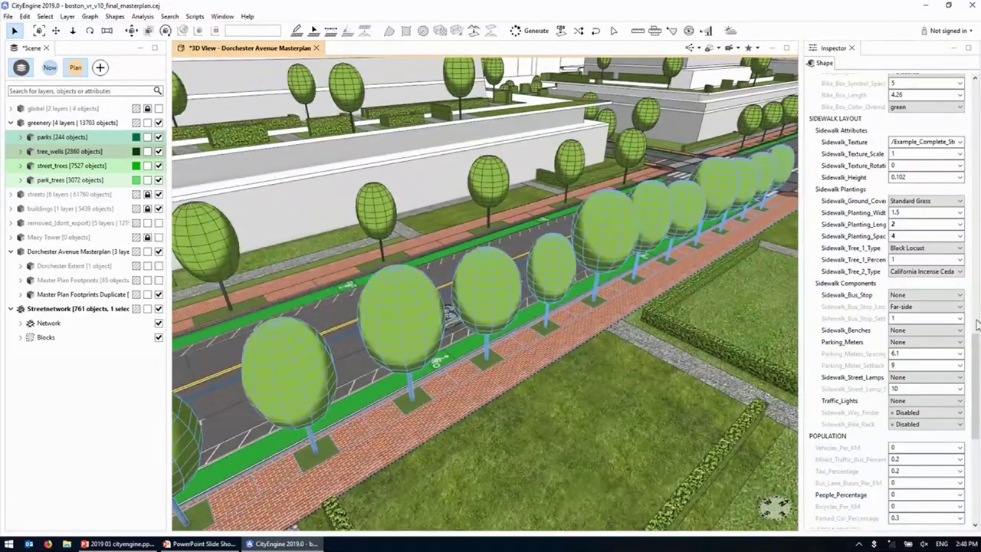
Step: Set the selected sidewalk's People_Percentage to 1
{"action": "left_click_drag", "start_coordinate": [971, 349], "coordinate": [972, 375]}
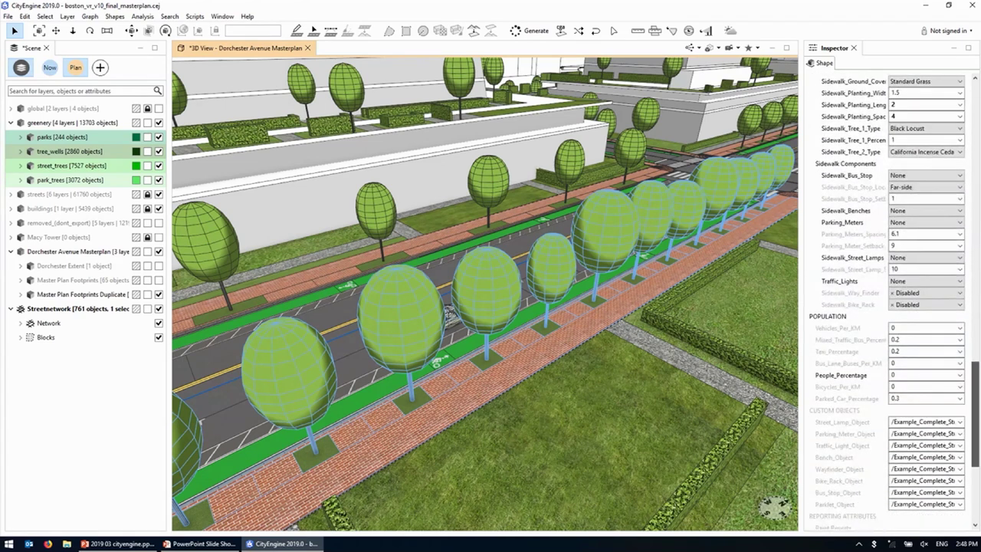
{"action": "left_click", "coordinate": [923, 374]}
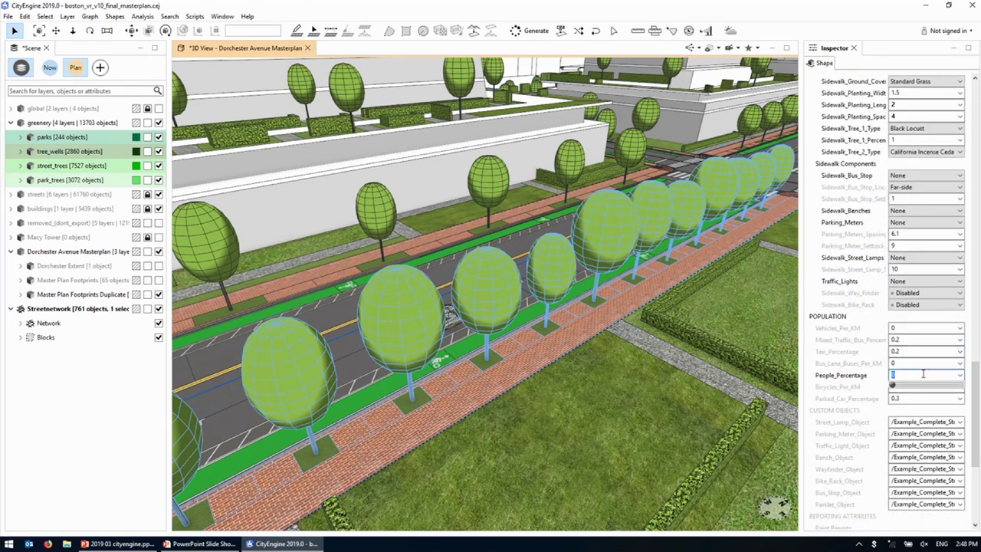
{"action": "left_click", "coordinate": [892, 387]}
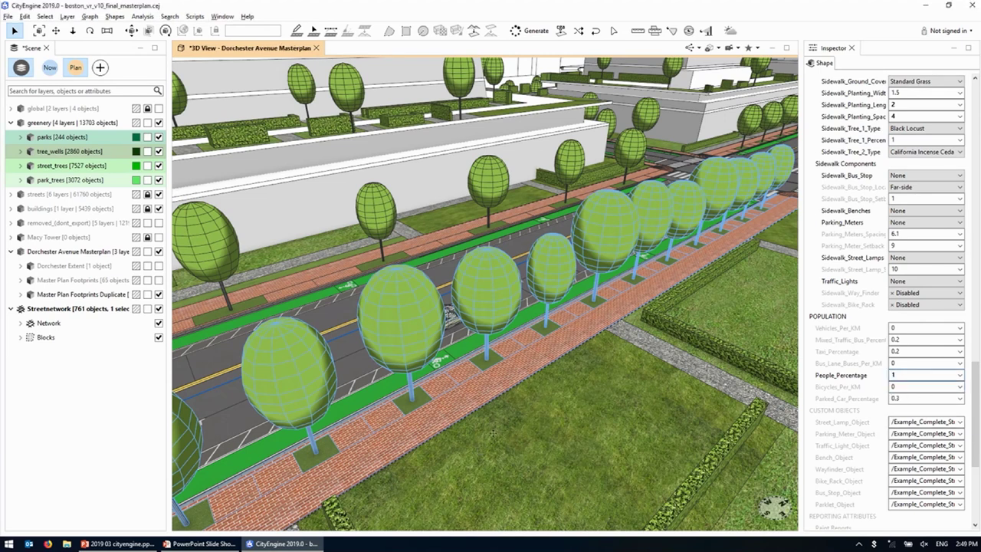
{"action": "scroll", "coordinate": [510, 418], "scroll_direction": "up", "scroll_amount": 2}
{"action": "scroll", "coordinate": [485, 292], "scroll_direction": "up", "scroll_amount": 2}
{"action": "left_click_drag", "start_coordinate": [519, 412], "coordinate": [511, 379], "text": "alt"}
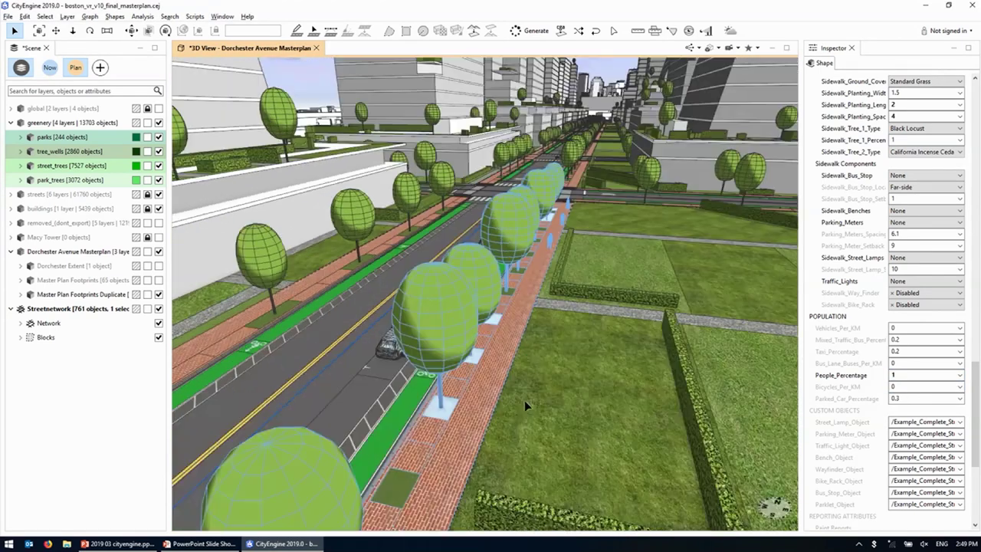
{"action": "left_click_drag", "start_coordinate": [484, 293], "coordinate": [520, 205], "text": "alt"}
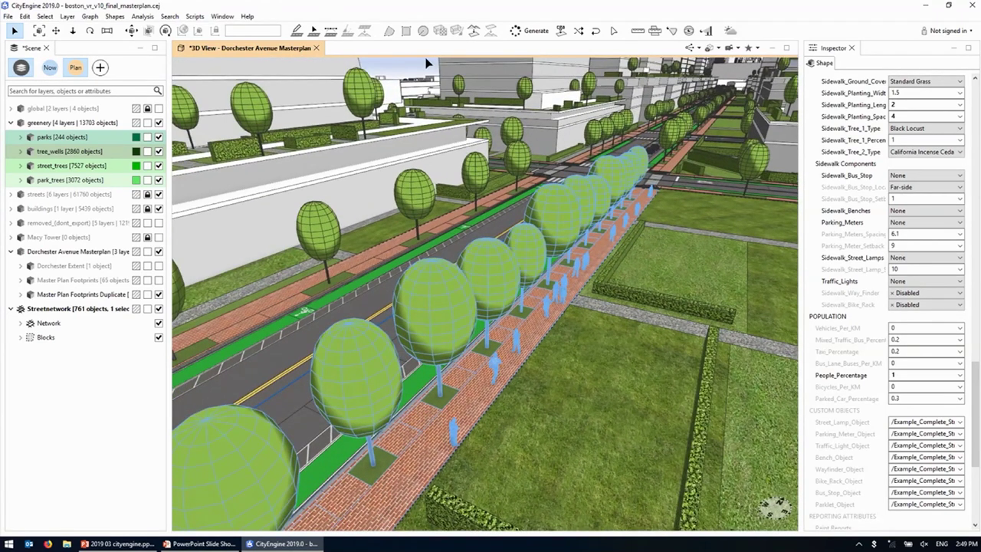
Step: Clear the sidewalk selection, turn off the wireframe overlay on the models, and review the avenue and its towers
{"action": "left_click", "coordinate": [462, 159]}
{"action": "scroll", "coordinate": [495, 360], "scroll_direction": "up", "scroll_amount": 3}
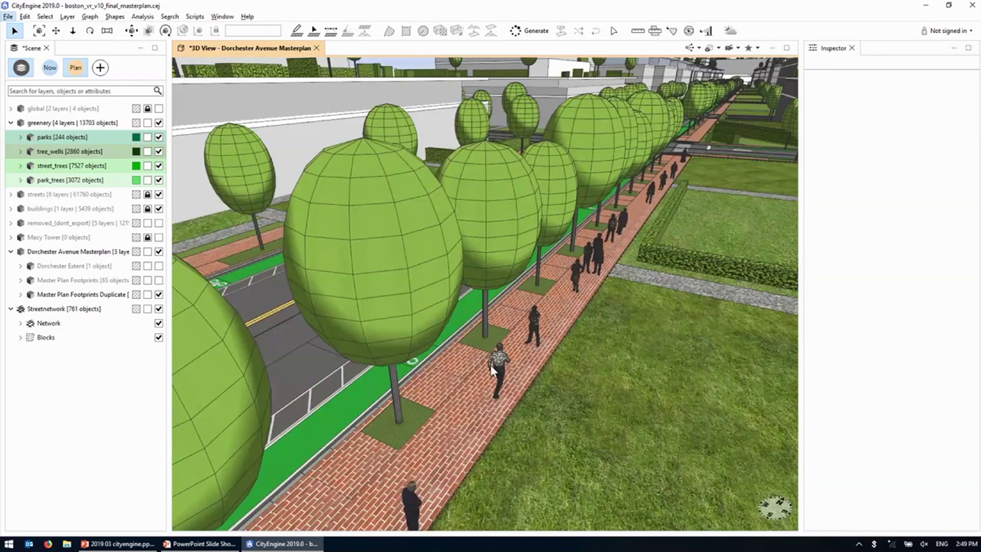
{"action": "left_click_drag", "start_coordinate": [491, 407], "coordinate": [504, 396], "text": "alt"}
{"action": "key", "text": "7"}
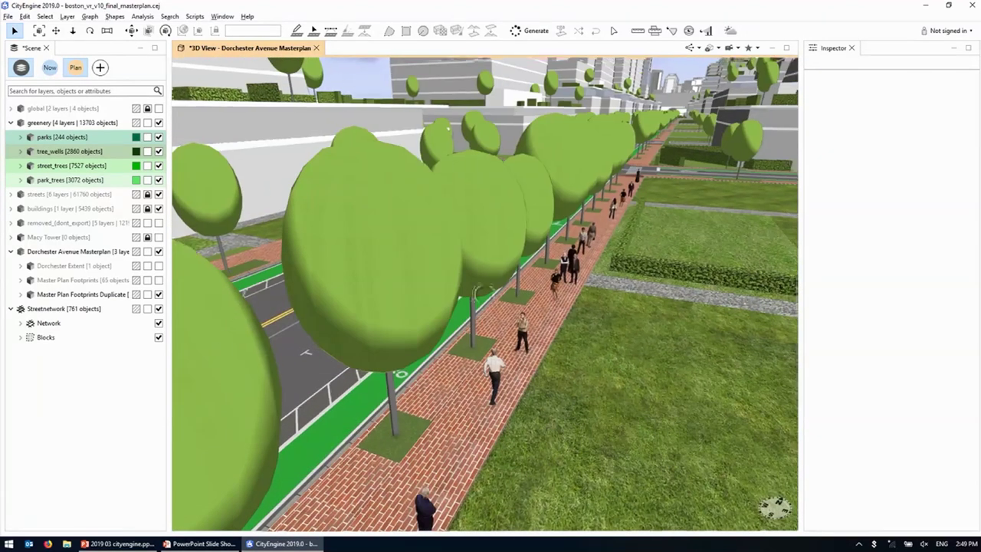
{"action": "scroll", "coordinate": [485, 294], "scroll_direction": "down", "scroll_amount": 10}
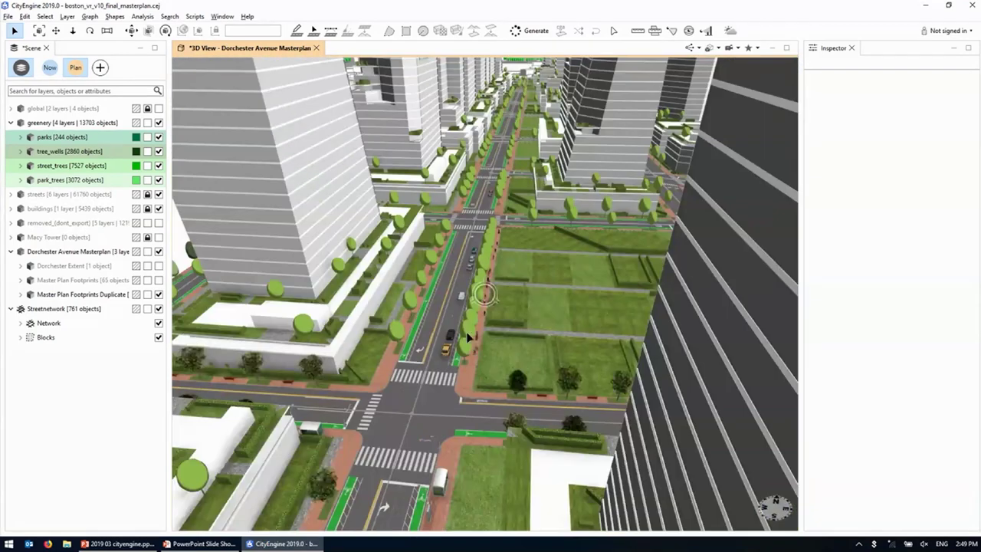
{"action": "scroll", "coordinate": [484, 293], "scroll_direction": "down", "scroll_amount": 5}
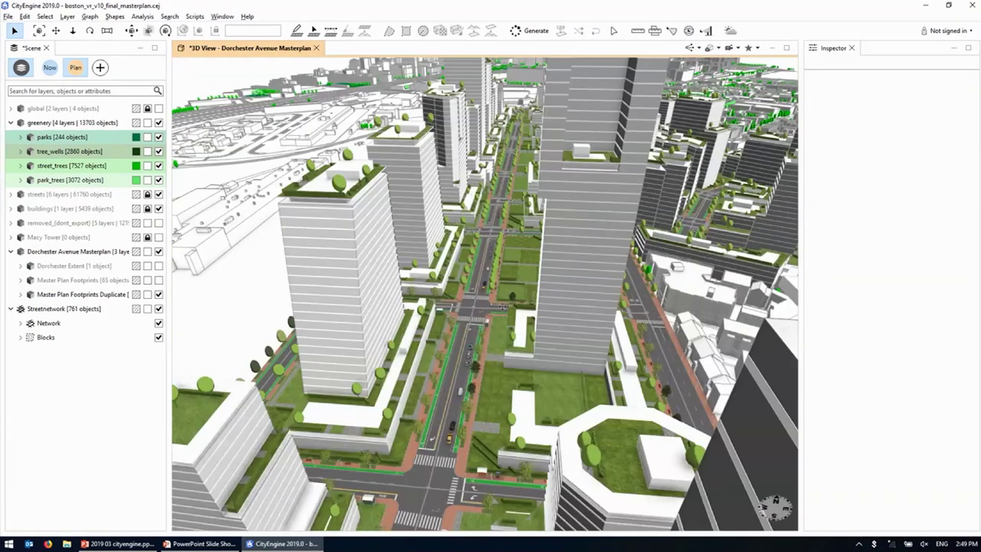
{"action": "scroll", "coordinate": [490, 341], "scroll_direction": "up", "scroll_amount": 5}
{"action": "left_click_drag", "start_coordinate": [498, 264], "coordinate": [605, 248], "text": "alt"}
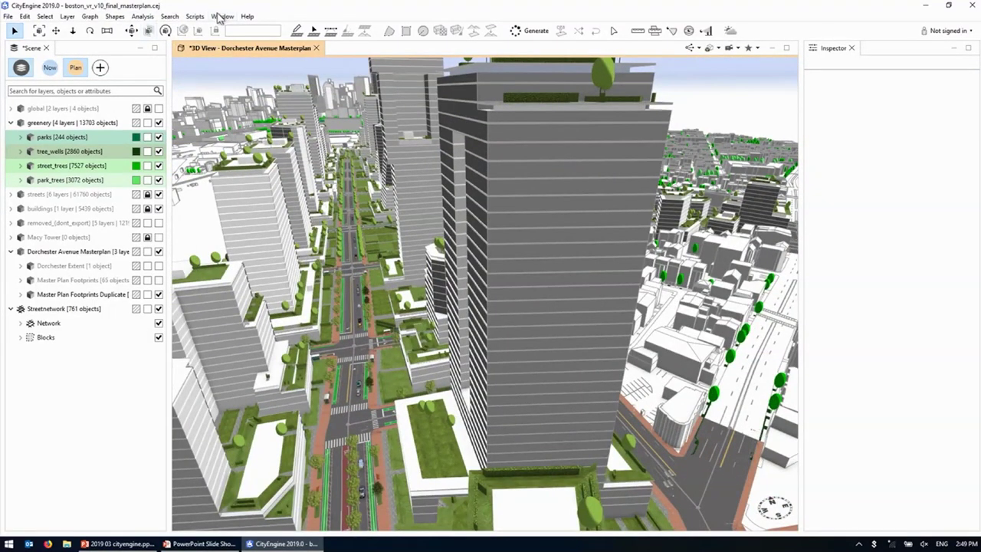
Step: Apply the 2 Scenarios Side-by-side layout and compare the masterplan with Scenario 1
{"action": "left_click", "coordinate": [220, 16]}
{"action": "mouse_move", "coordinate": [246, 17]}
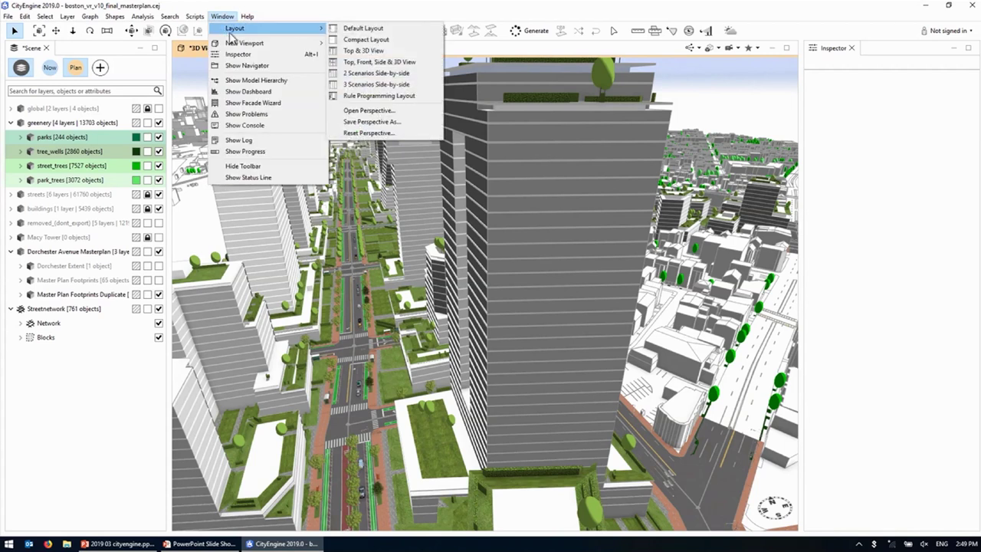
{"action": "left_click", "coordinate": [361, 73]}
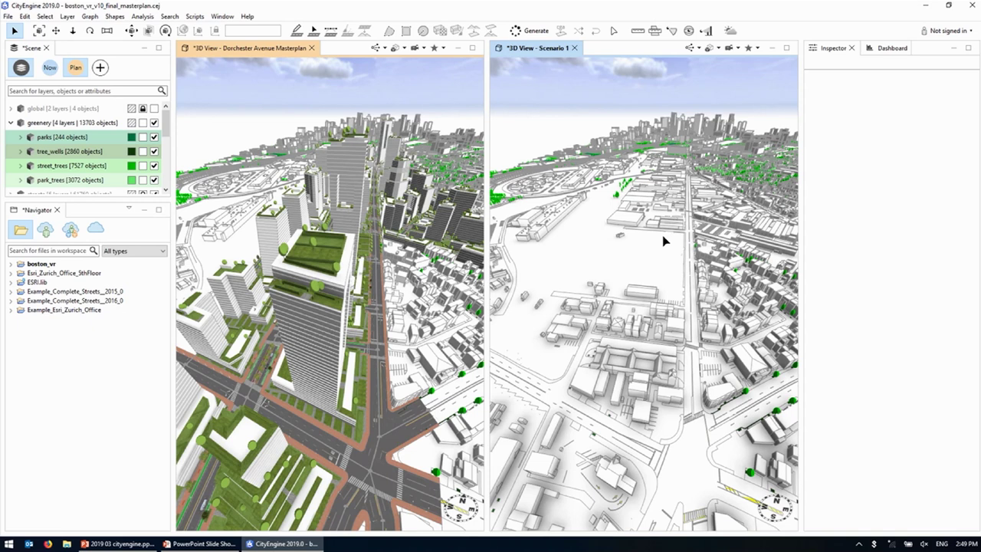
{"action": "left_click_drag", "start_coordinate": [633, 285], "coordinate": [680, 309], "text": "alt"}
{"action": "scroll", "coordinate": [646, 338], "scroll_direction": "up", "scroll_amount": 5}
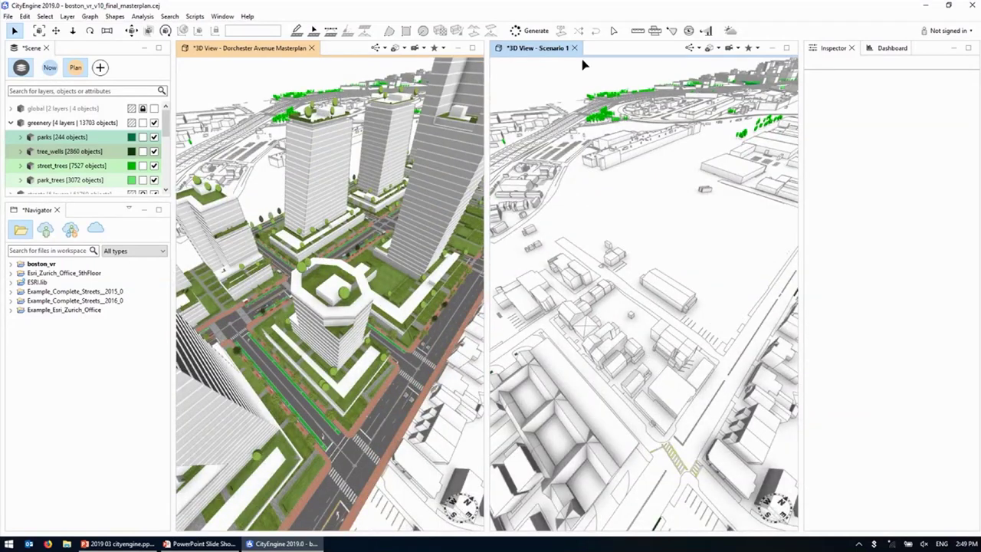
Step: Show the Dorchester Avenue Masterplan scenario in the Scenario 1 view and hide the shapes there
{"action": "left_click", "coordinate": [700, 48]}
{"action": "left_click", "coordinate": [713, 82]}
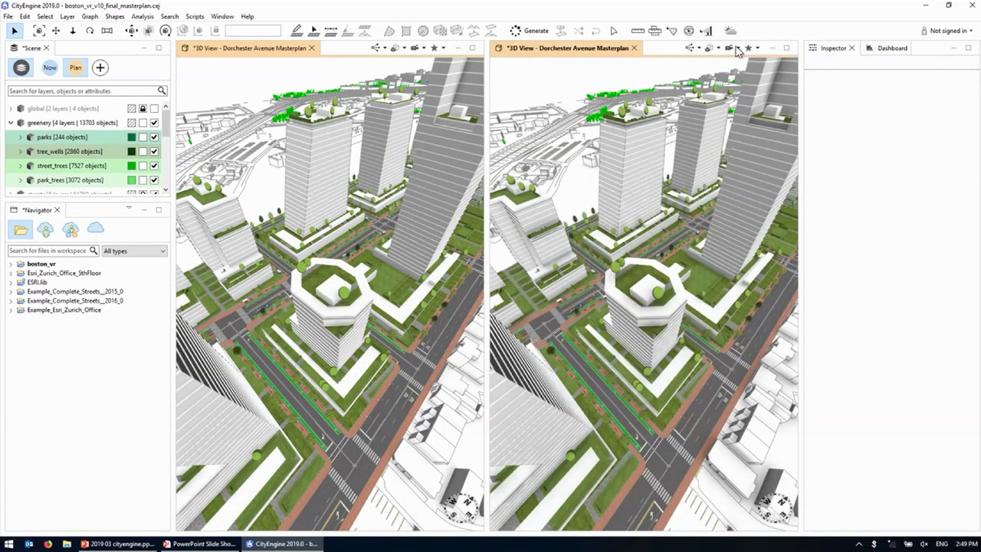
{"action": "left_click_drag", "start_coordinate": [621, 378], "coordinate": [733, 79], "text": "alt"}
{"action": "left_click", "coordinate": [720, 50]}
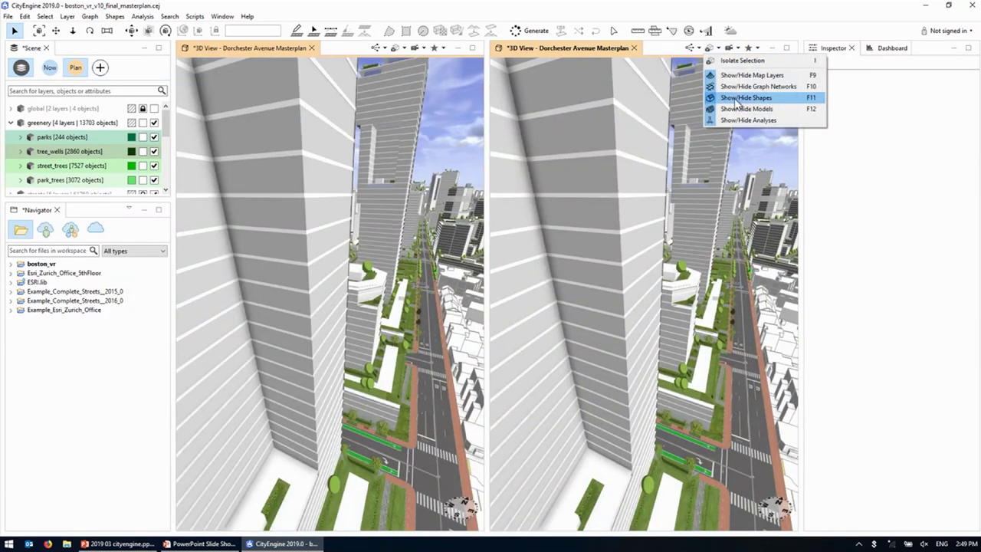
{"action": "left_click", "coordinate": [736, 98]}
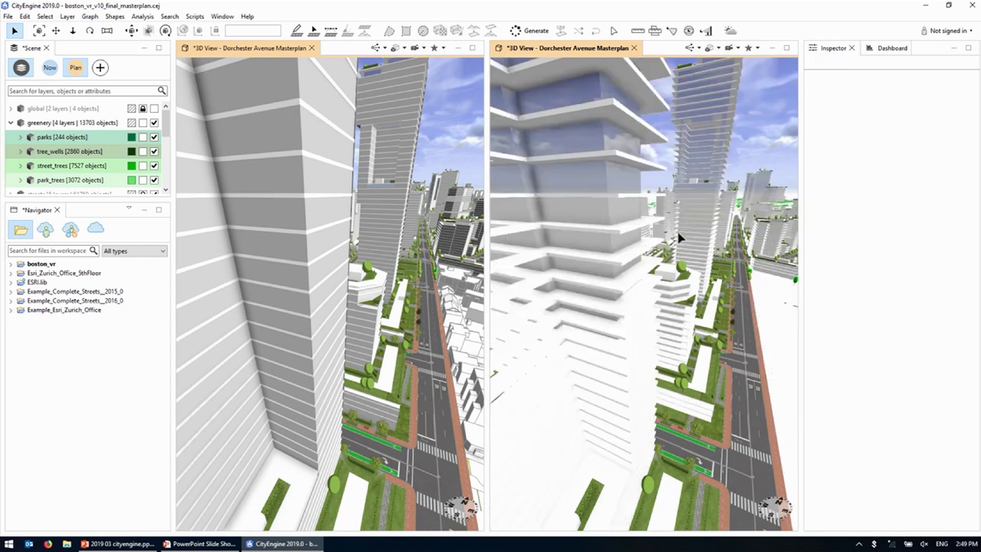
{"action": "left_click_drag", "start_coordinate": [727, 141], "coordinate": [633, 267], "text": "alt"}
{"action": "left_click_drag", "start_coordinate": [622, 350], "coordinate": [473, 235], "text": "alt"}
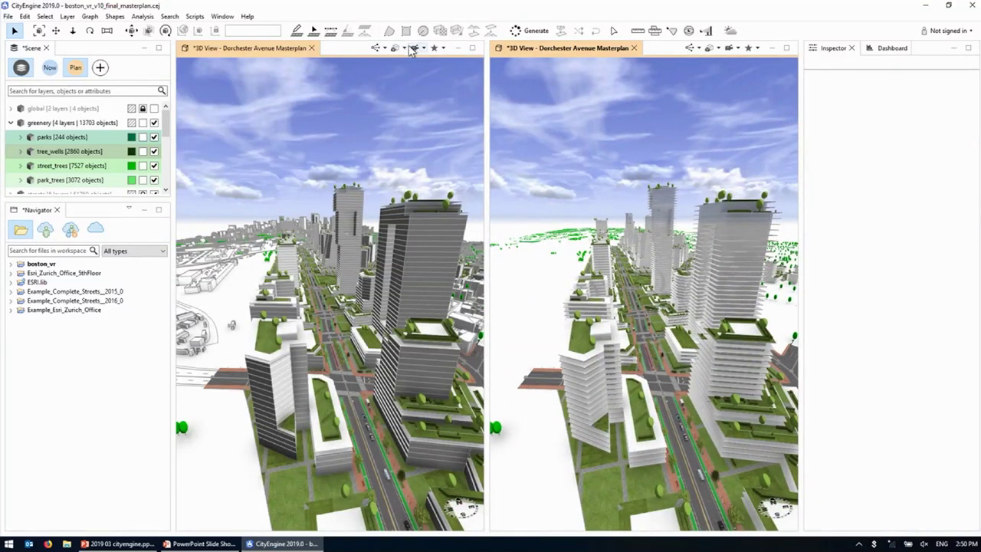
Step: Hide the generated models in the other masterplan view so only the massing shapes show, and frame the large tower
{"action": "left_click", "coordinate": [413, 48]}
{"action": "left_click", "coordinate": [425, 109]}
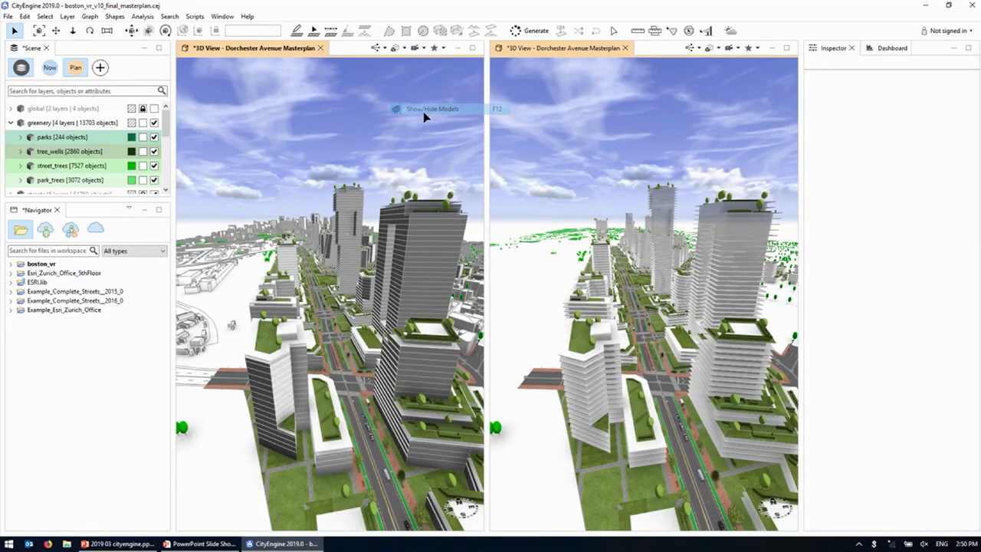
{"action": "left_click_drag", "start_coordinate": [419, 308], "coordinate": [333, 274], "text": "alt"}
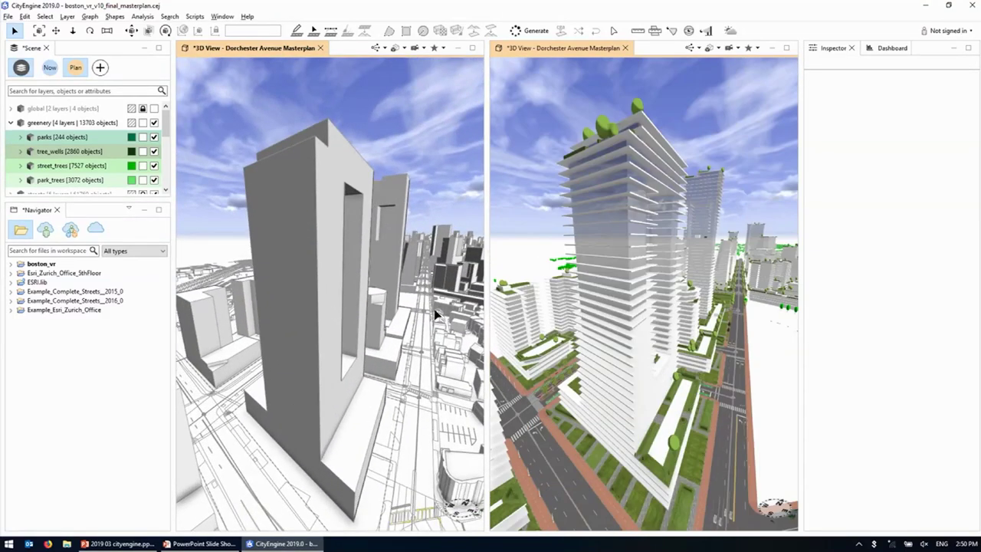
{"action": "left_click_drag", "start_coordinate": [373, 292], "coordinate": [364, 212], "text": "alt"}
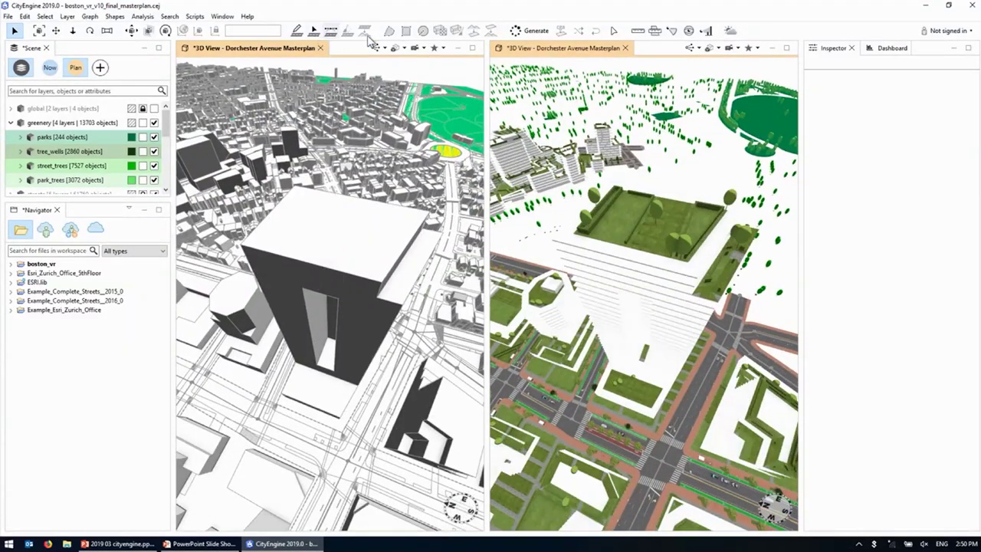
Step: Split a triangular corner off the tower's roof with the polygonal shape tool and push it down about 31.7
{"action": "left_click", "coordinate": [391, 33]}
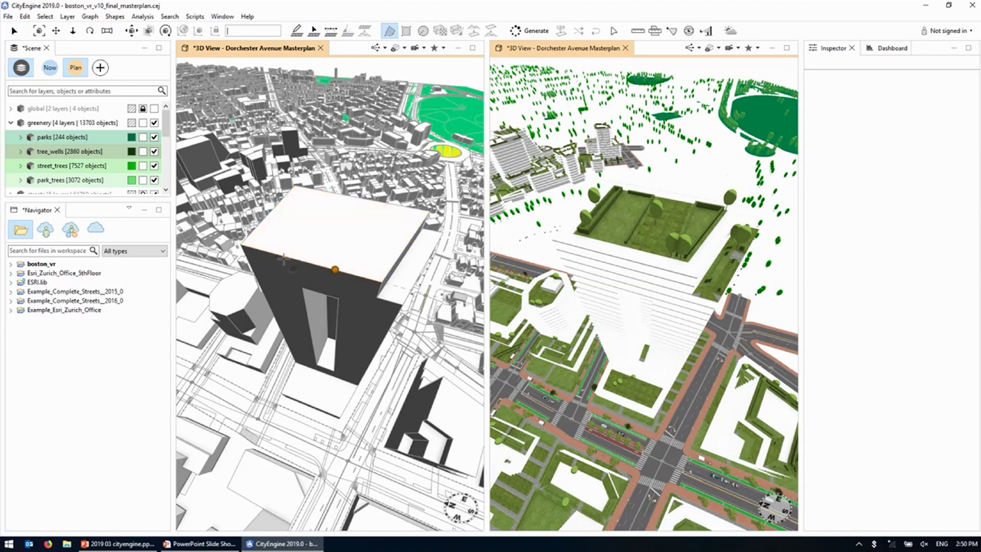
{"action": "left_click", "coordinate": [290, 255]}
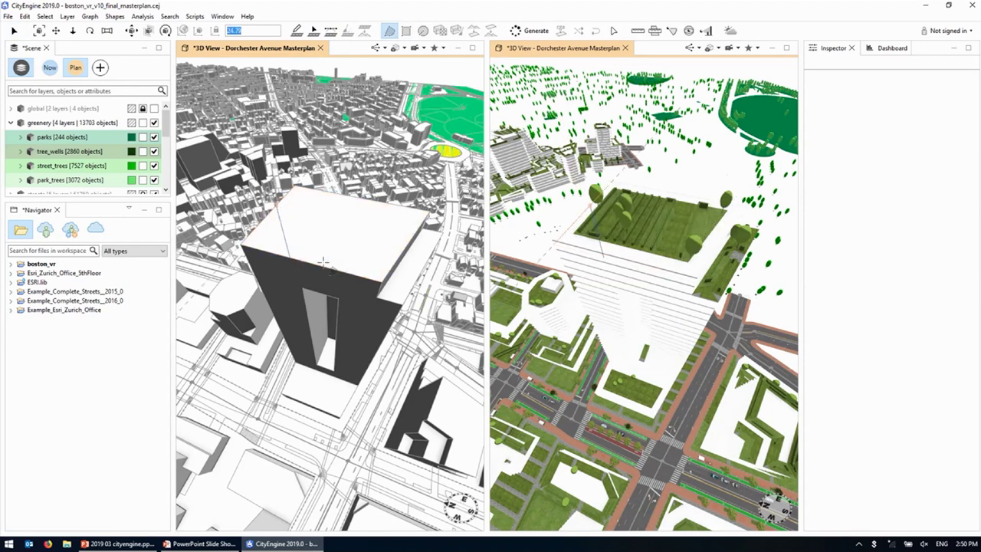
{"action": "left_click", "coordinate": [260, 244]}
{"action": "left_click", "coordinate": [280, 247]}
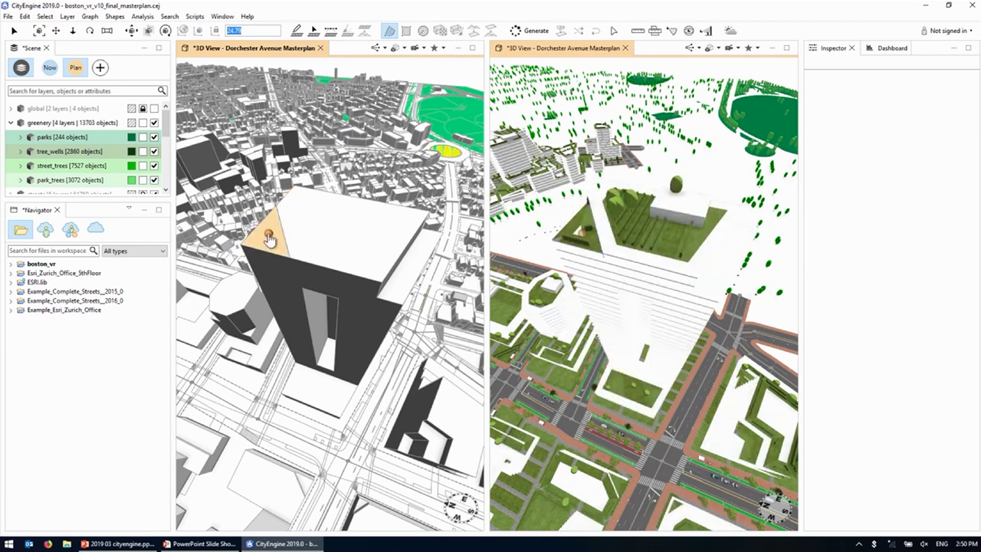
{"action": "left_click", "coordinate": [274, 270]}
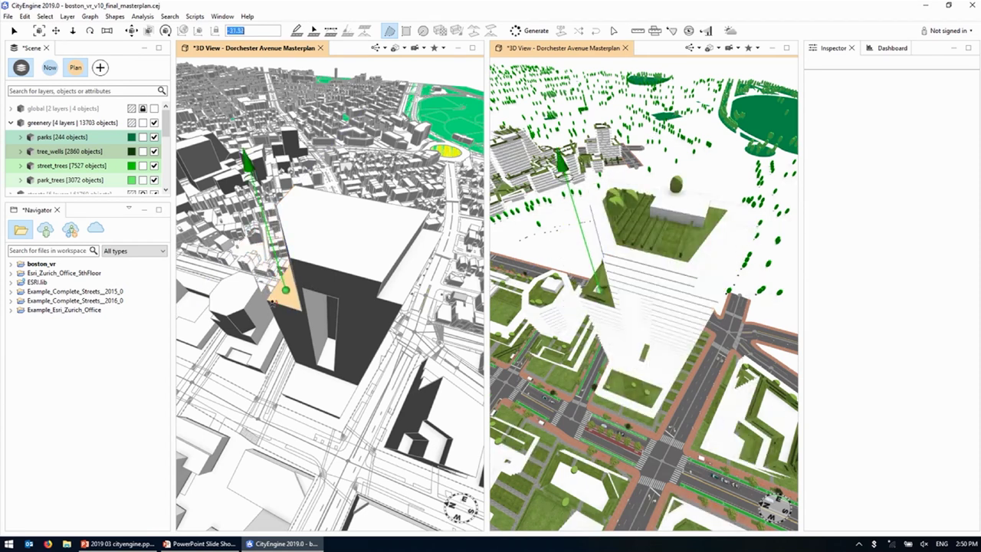
Step: Split the tower's remaining roof in two with the polygonal shape tool and extrude one half upward by about 32
{"action": "left_click_drag", "start_coordinate": [709, 256], "coordinate": [632, 301], "text": "alt"}
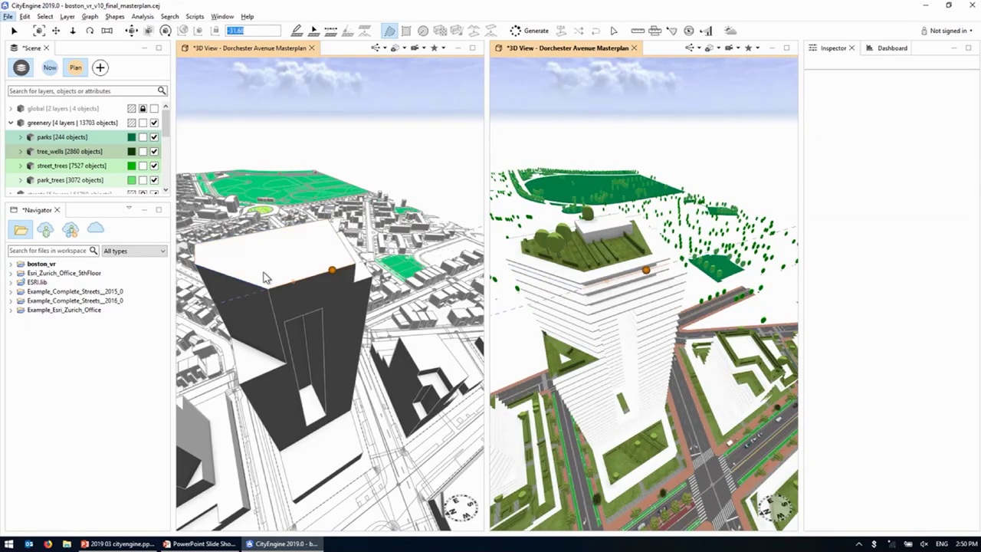
{"action": "scroll", "coordinate": [272, 276], "scroll_direction": "up", "scroll_amount": 2}
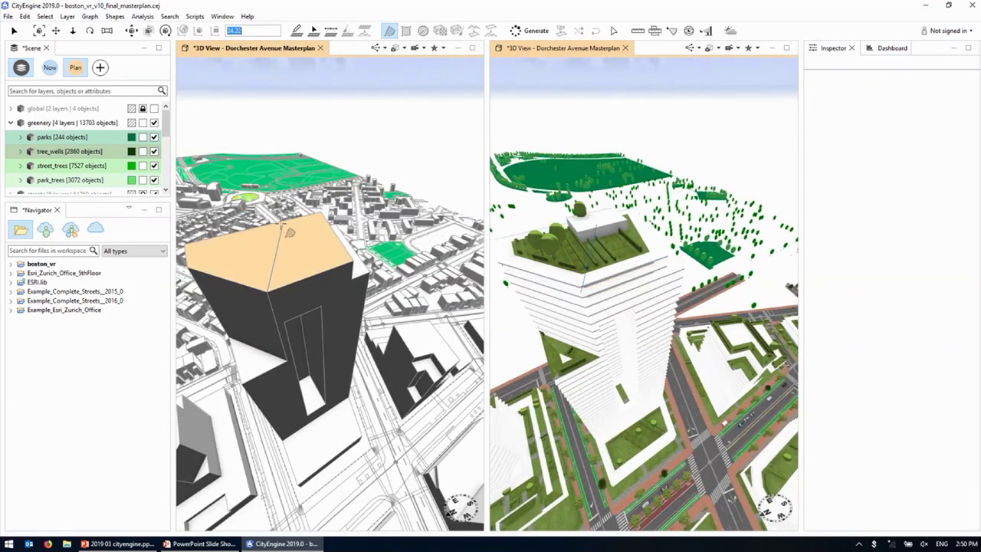
{"action": "left_click_drag", "start_coordinate": [286, 239], "coordinate": [285, 231]}
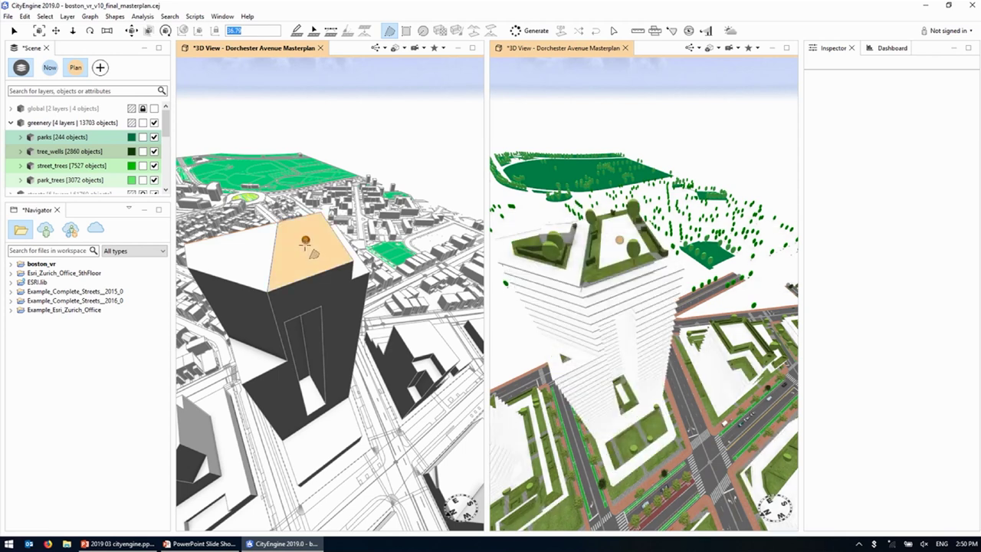
{"action": "left_click_drag", "start_coordinate": [306, 247], "coordinate": [319, 98]}
{"action": "left_click_drag", "start_coordinate": [694, 204], "coordinate": [670, 203], "text": "alt"}
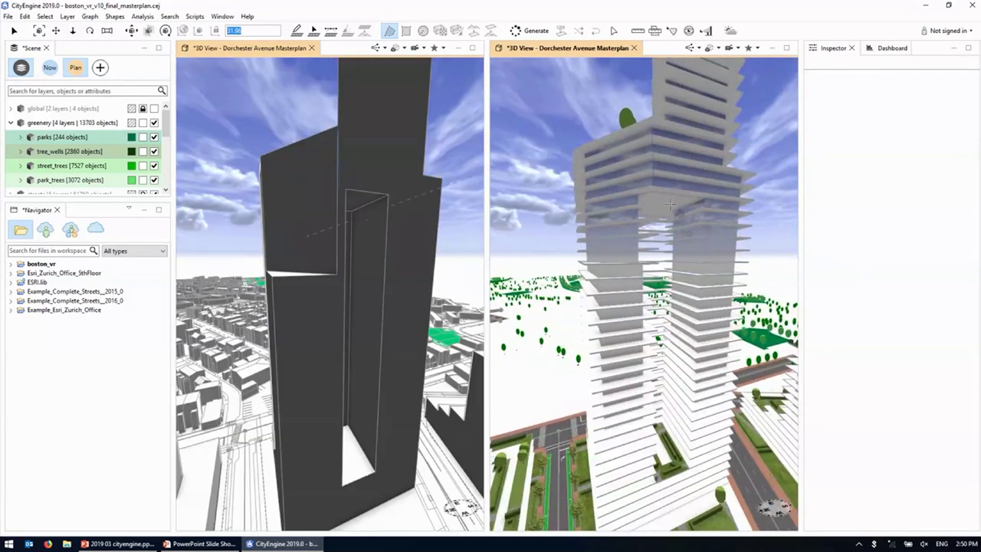
Step: Select the reshaped tower's generated model and set its floorHeight attribute to 5
{"action": "key", "text": "q"}
{"action": "left_click", "coordinate": [622, 213]}
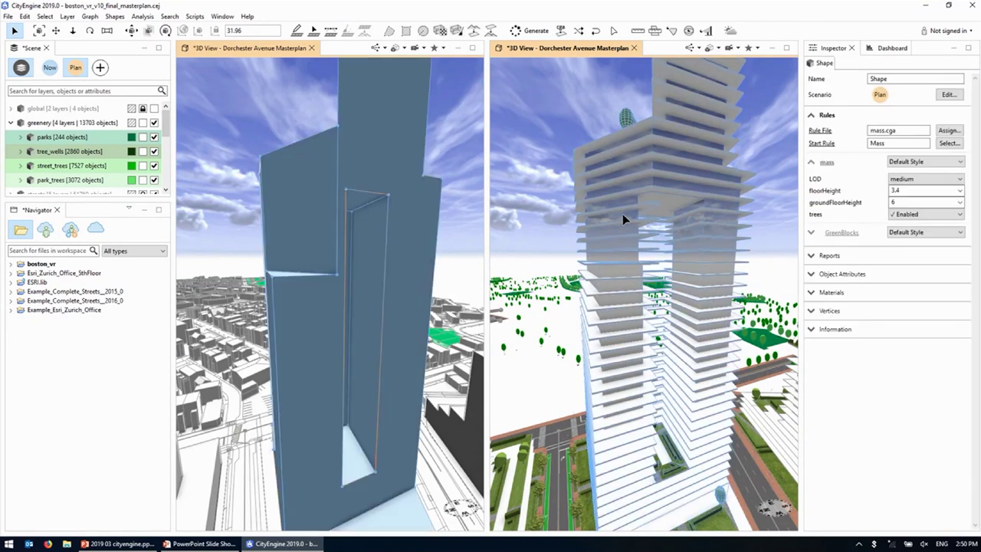
{"action": "left_click_drag", "start_coordinate": [618, 275], "coordinate": [636, 286], "text": "alt"}
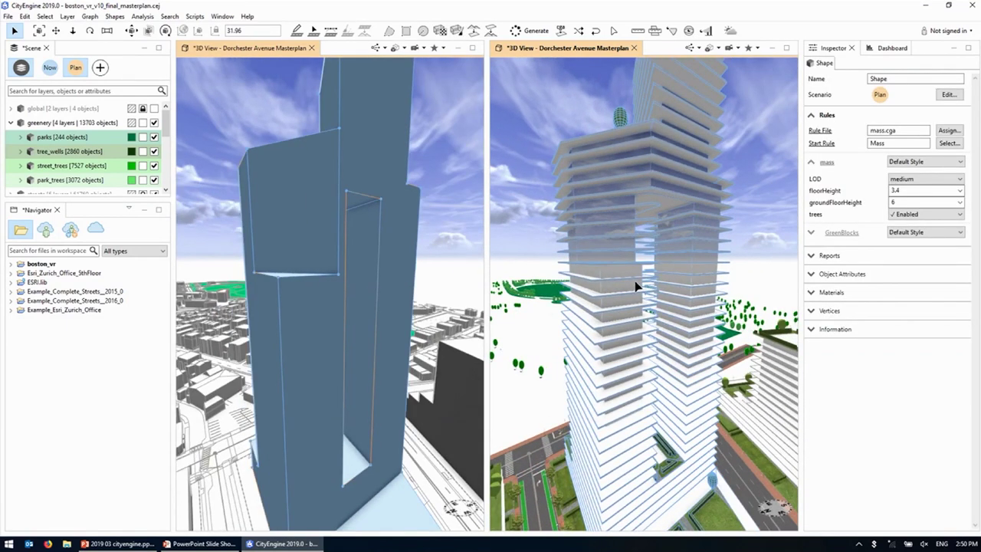
{"action": "left_click", "coordinate": [910, 191]}
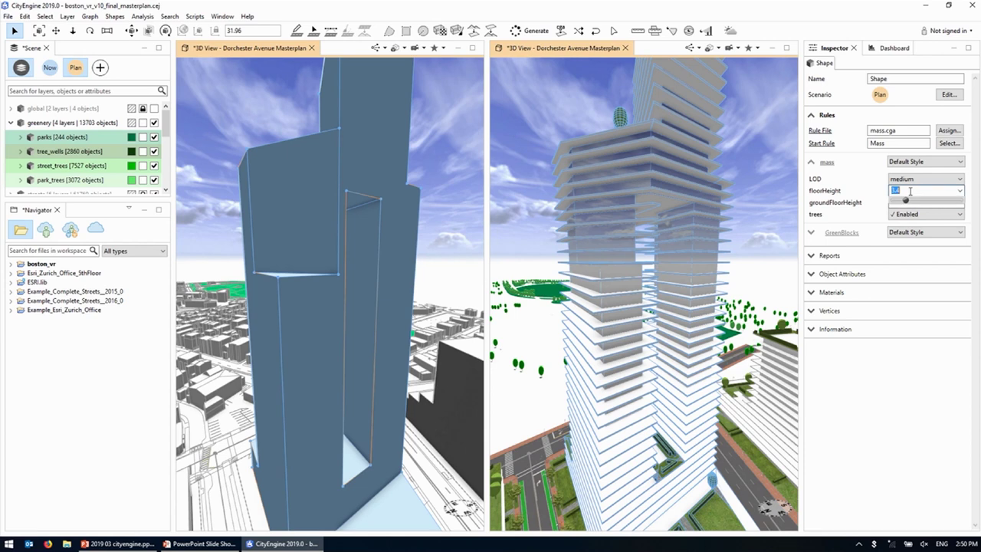
{"action": "type", "text": "5"}
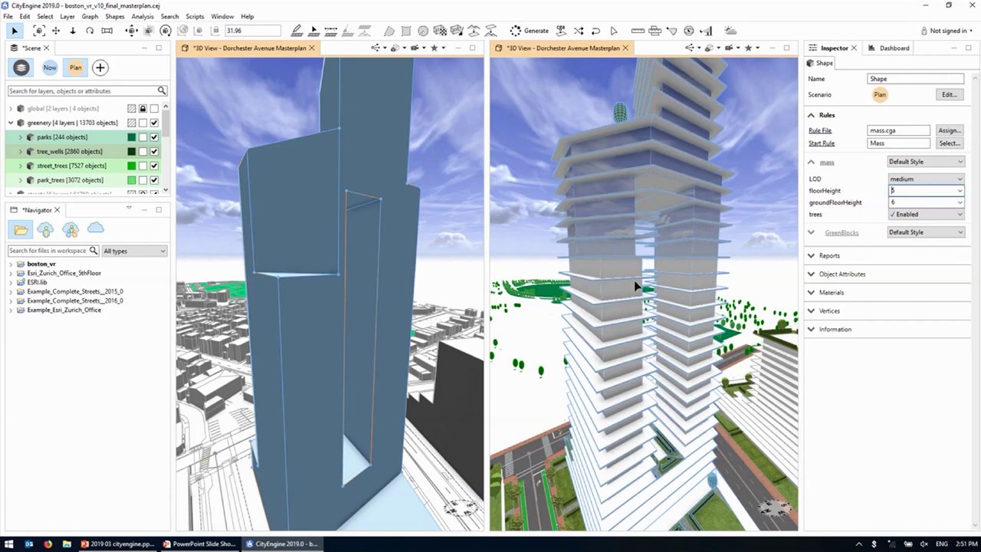
{"action": "key", "text": "Return"}
Step: Maximize the generated-models view and examine the updated tower and its neighbours along the avenue from several angles
{"action": "left_click_drag", "start_coordinate": [658, 201], "coordinate": [644, 300], "text": "alt"}
{"action": "key", "text": "ctrl+m"}
{"action": "left_click_drag", "start_coordinate": [733, 293], "coordinate": [653, 296], "text": "alt"}
{"action": "left_click_drag", "start_coordinate": [510, 315], "coordinate": [508, 362], "text": "alt"}
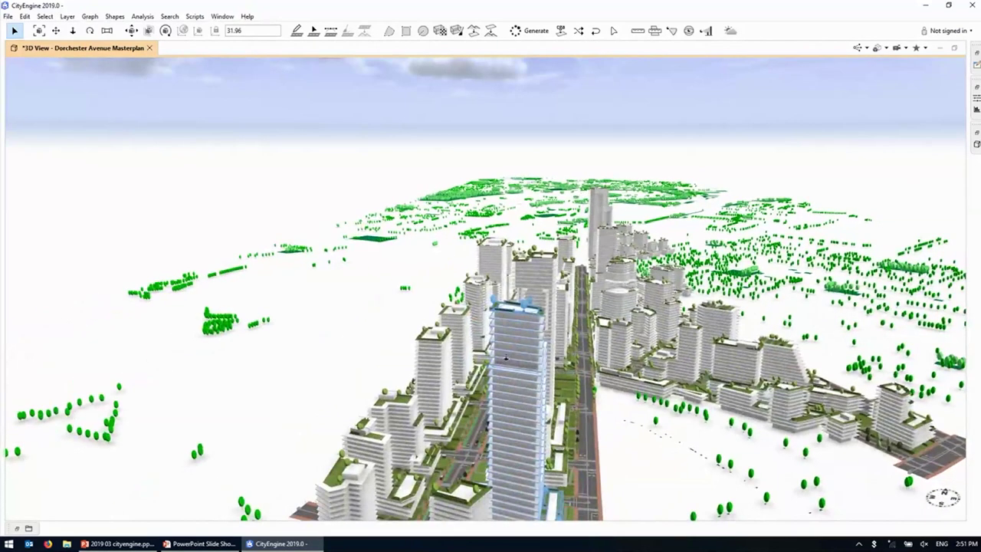
{"action": "scroll", "coordinate": [507, 362], "scroll_direction": "up", "scroll_amount": 3}
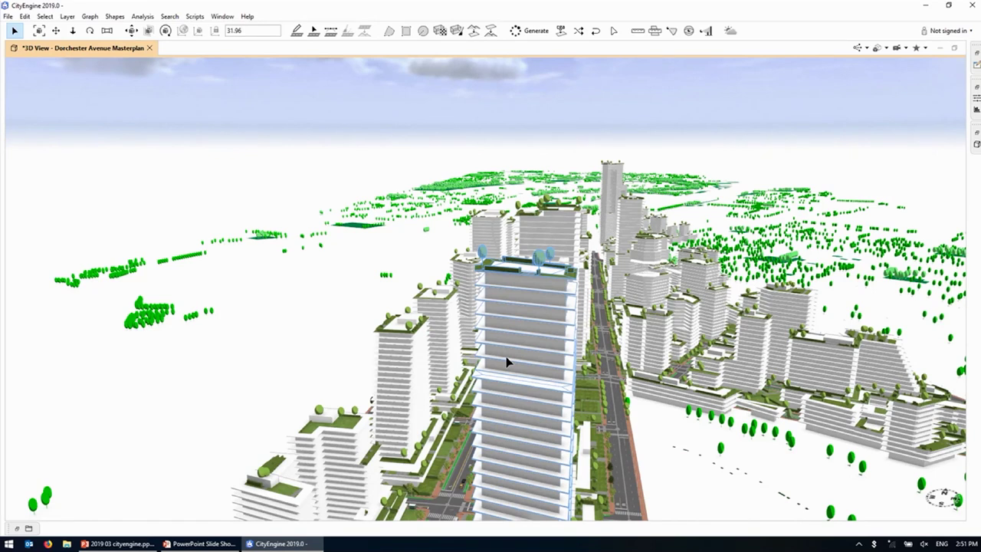
{"action": "left_click_drag", "start_coordinate": [583, 420], "coordinate": [576, 377], "text": "alt"}
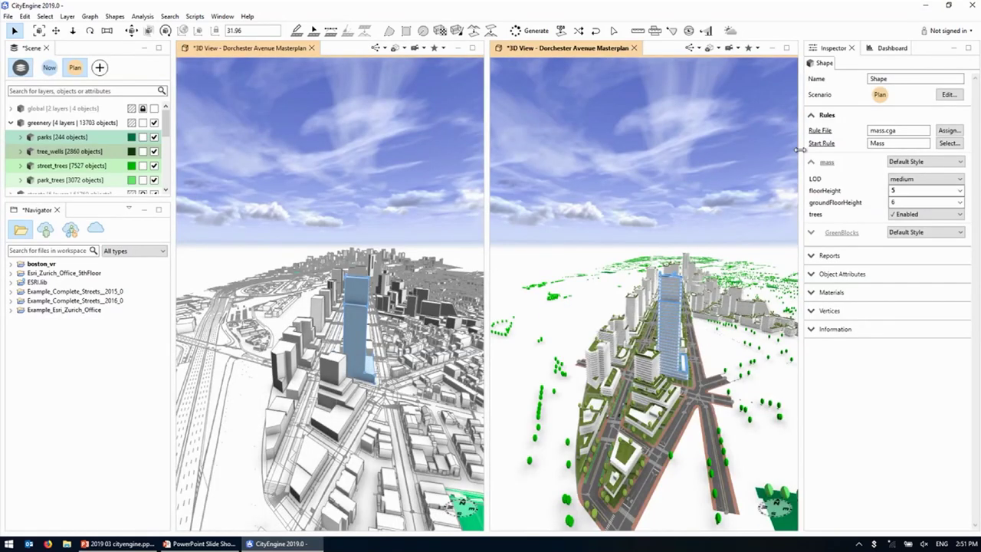
{"action": "key", "text": "alt+Tab"}
{"action": "key", "text": "alt+Tab"}
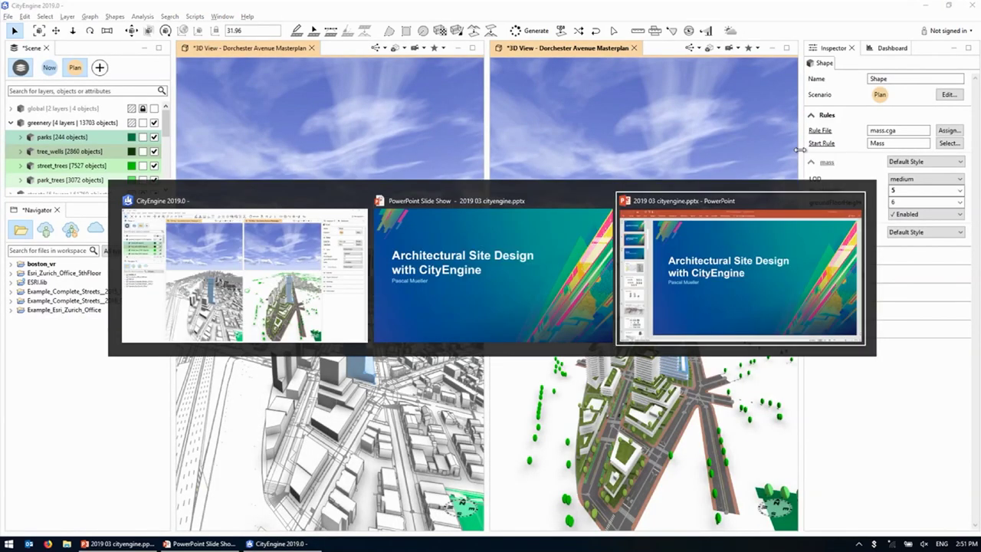
{"action": "key", "text": "alt+Tab"}
{"action": "key", "text": "alt+Tab"}
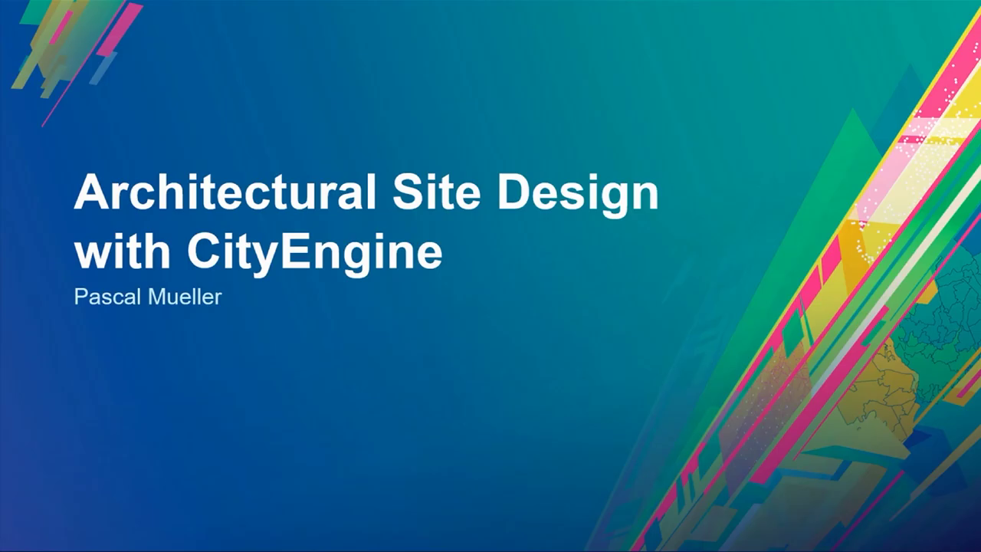
{"action": "key", "text": "Right"}
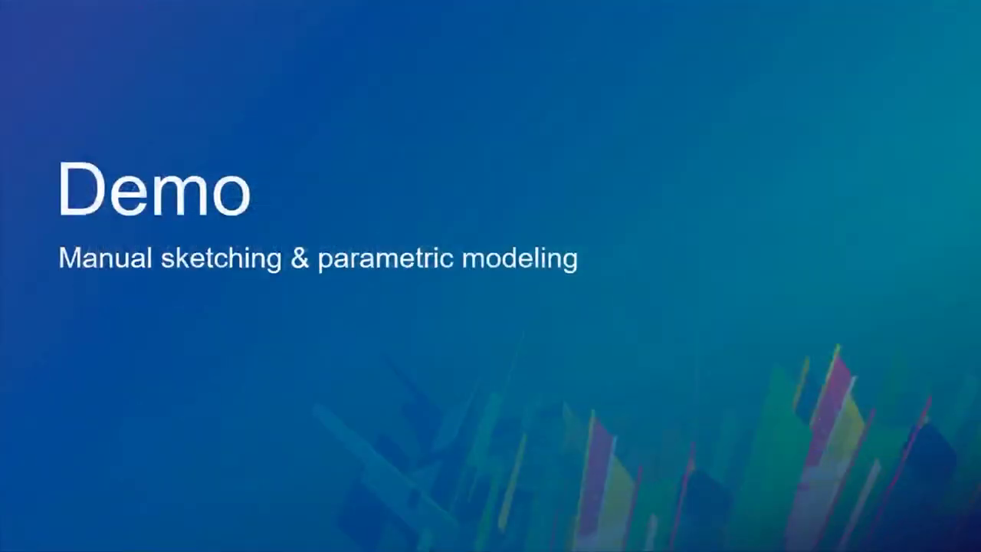
{"action": "key", "text": "Right"}
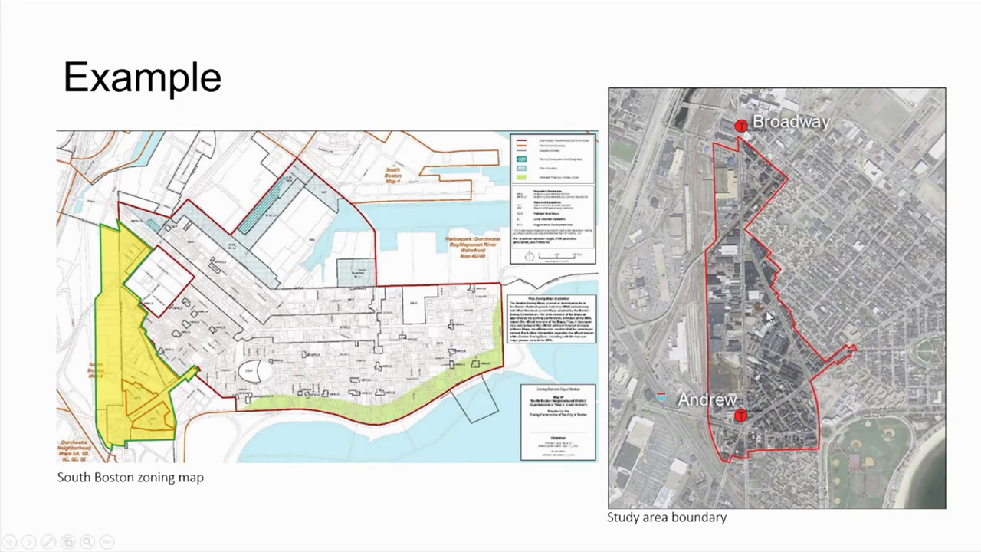
{"action": "key", "text": "Right"}
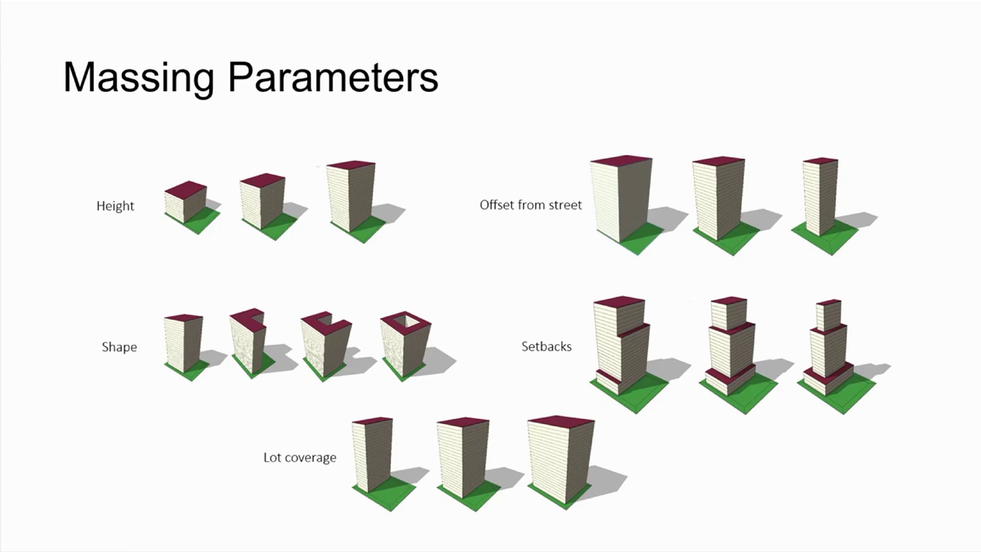
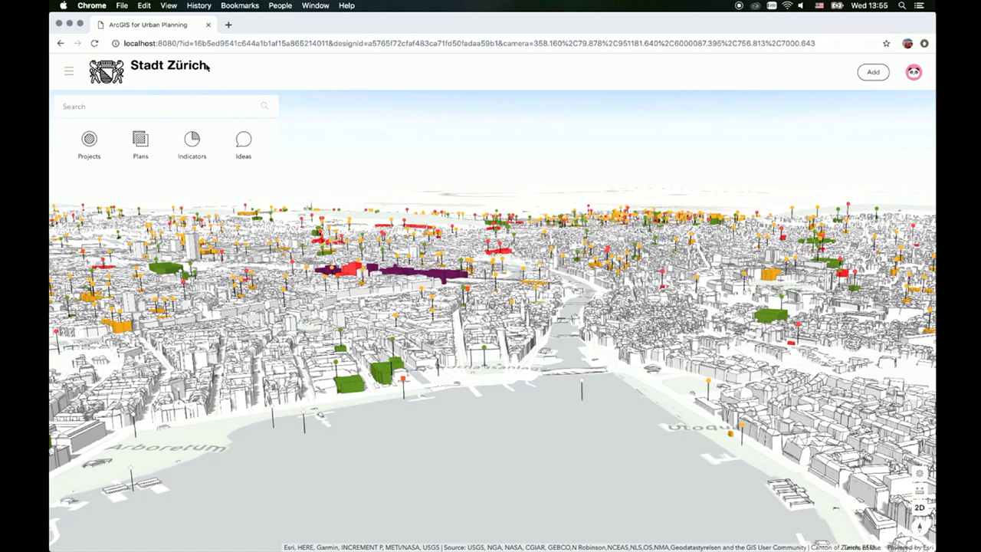
Step: Turn the Future Buildings layer off and back on in the Stadt Zürich scene, and close the layer settings
{"action": "left_click", "coordinate": [71, 72]}
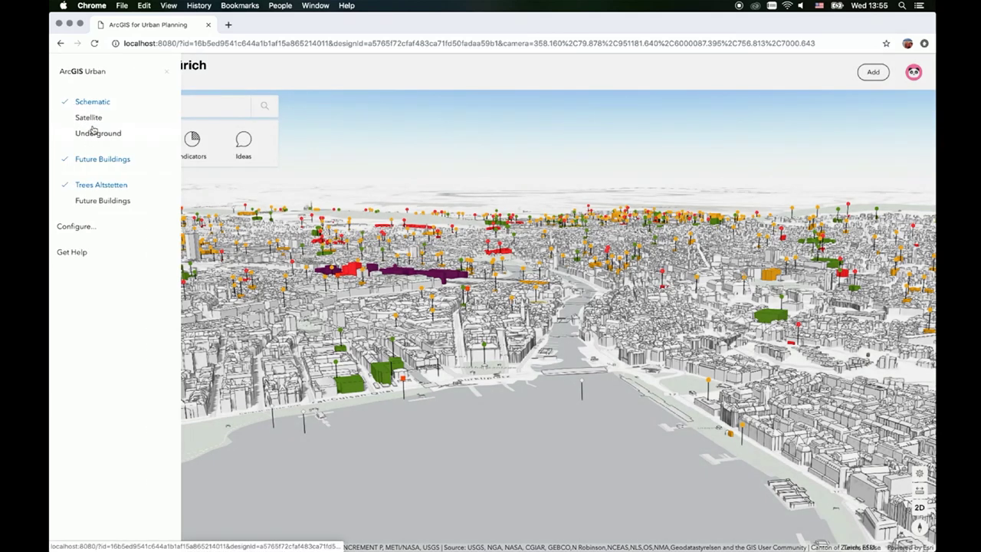
{"action": "left_click", "coordinate": [95, 159]}
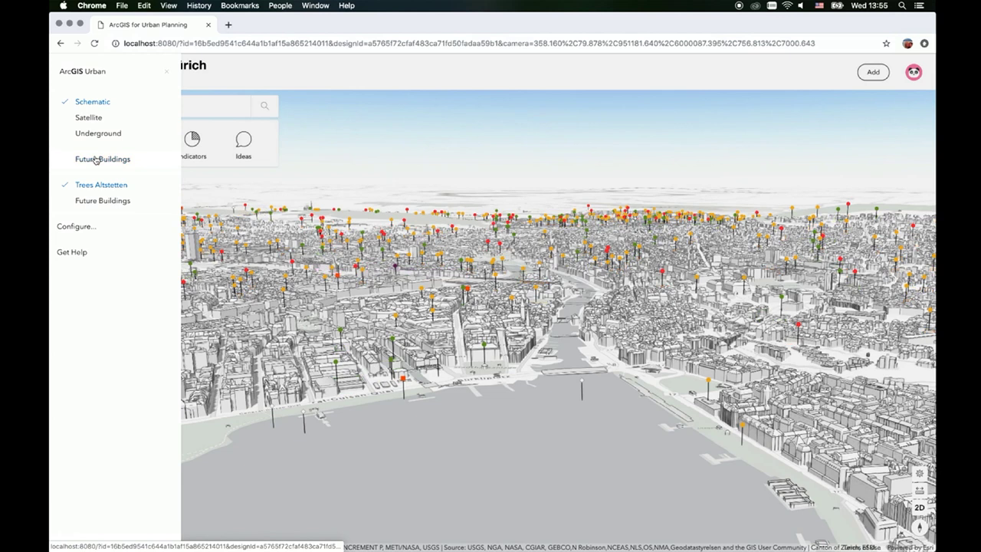
{"action": "left_click", "coordinate": [95, 159]}
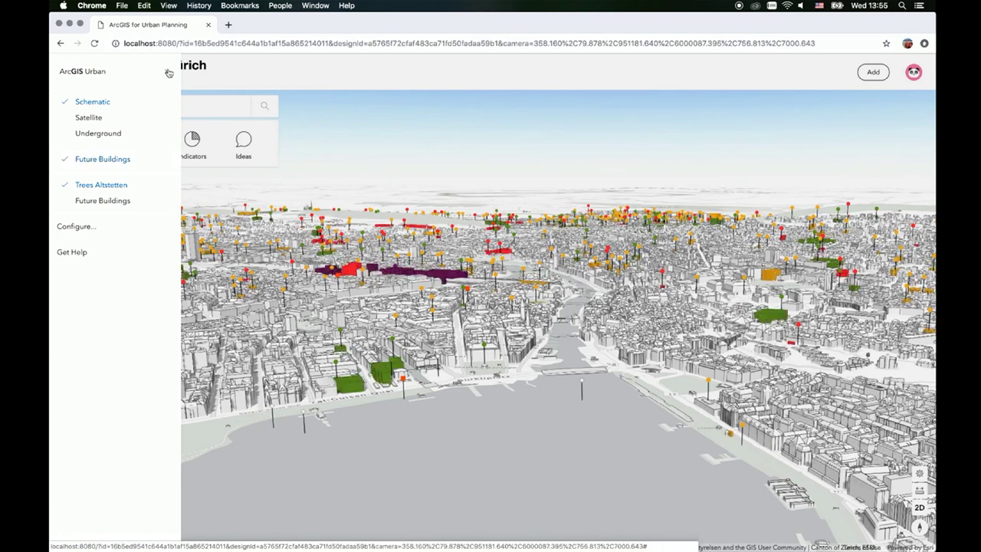
{"action": "left_click", "coordinate": [167, 71]}
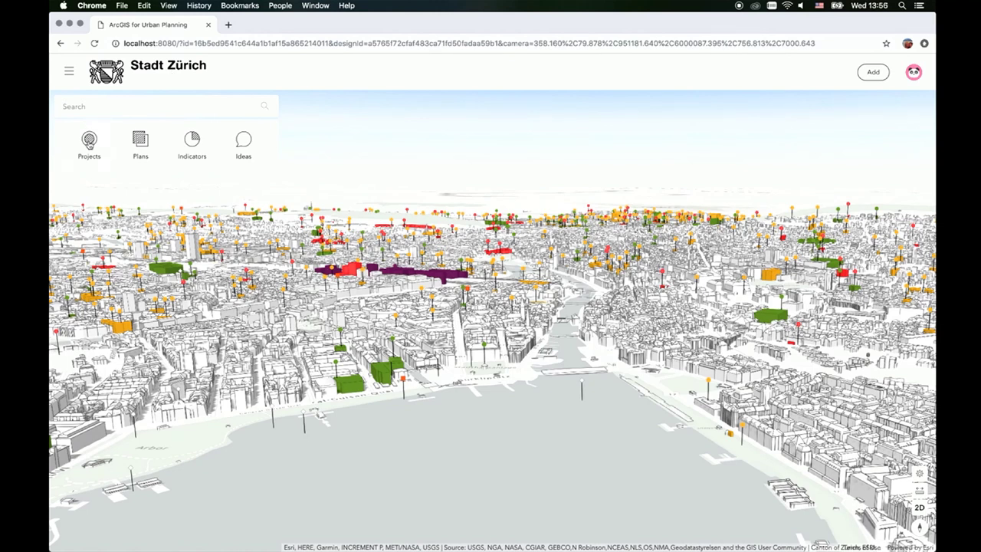
Step: Filter the city's projects by the status Under Review and open the Schulhaus Allmend project
{"action": "left_click", "coordinate": [89, 142]}
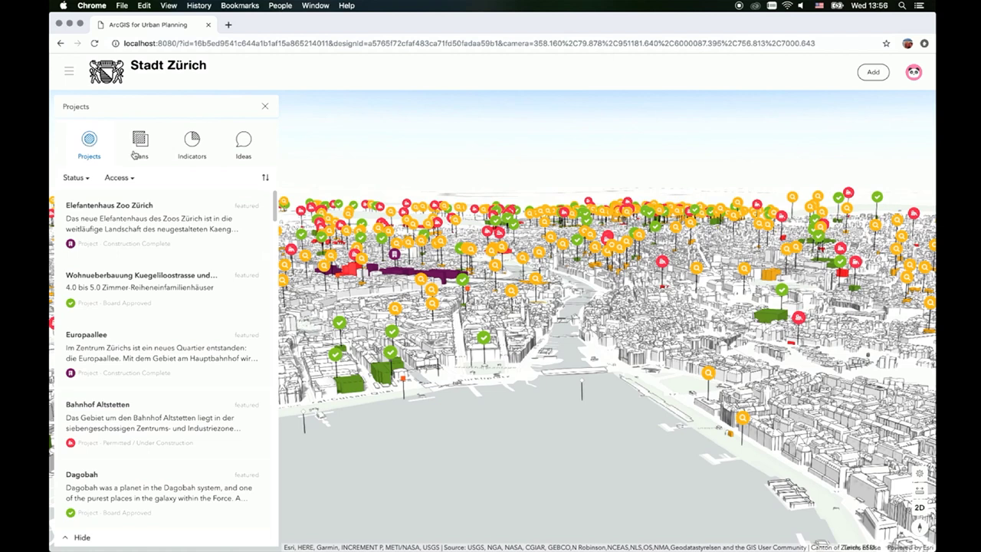
{"action": "left_click", "coordinate": [79, 177]}
{"action": "left_click", "coordinate": [107, 213]}
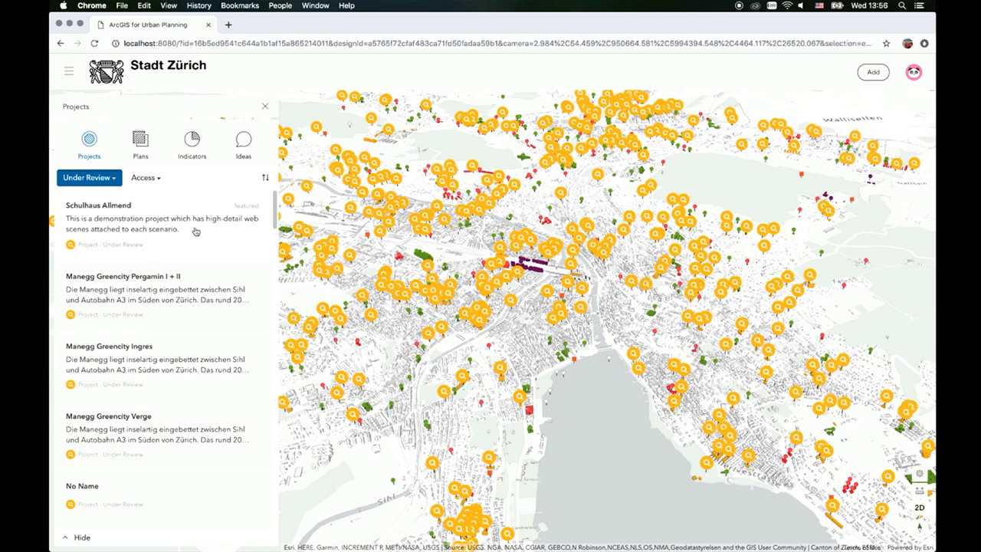
{"action": "left_click", "coordinate": [195, 231]}
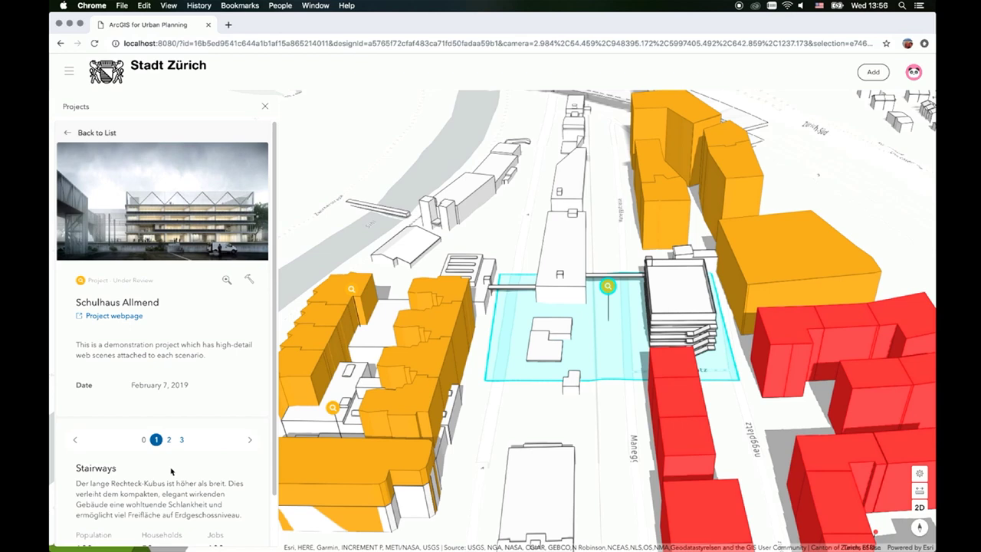
Step: Compare the Stairways, Salto and Kongo scenarios of Schulhaus Allmend in a closer, rotated view of the site, ending on Kongo
{"action": "scroll", "coordinate": [172, 471], "scroll_direction": "down", "scroll_amount": 2}
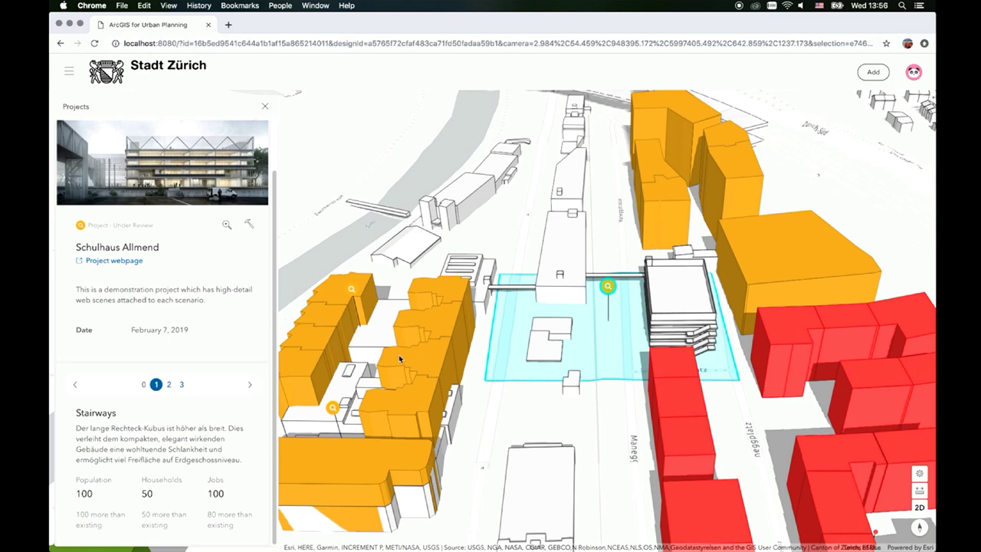
{"action": "right_click_drag", "start_coordinate": [401, 359], "coordinate": [577, 379]}
{"action": "scroll", "coordinate": [611, 331], "scroll_direction": "up", "scroll_amount": 3}
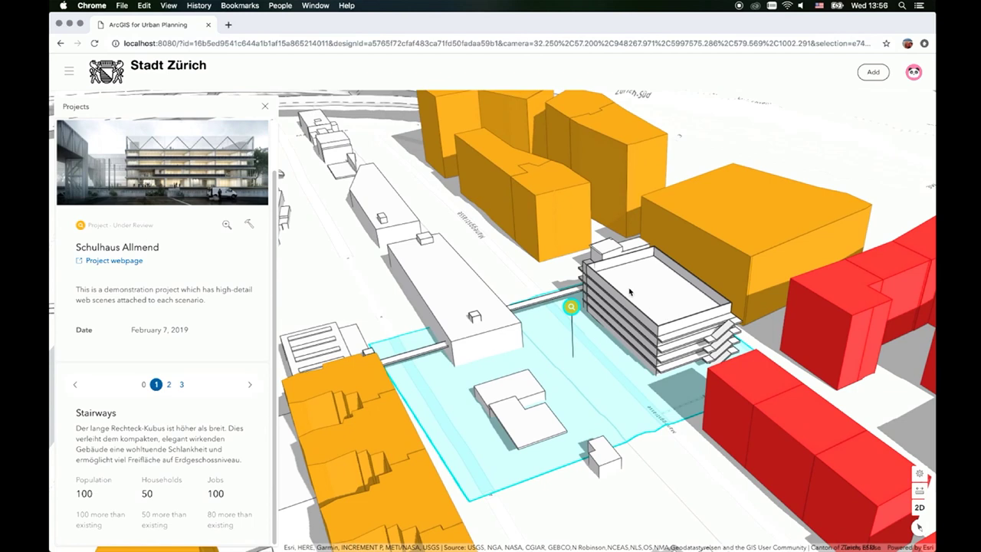
{"action": "left_click", "coordinate": [249, 385]}
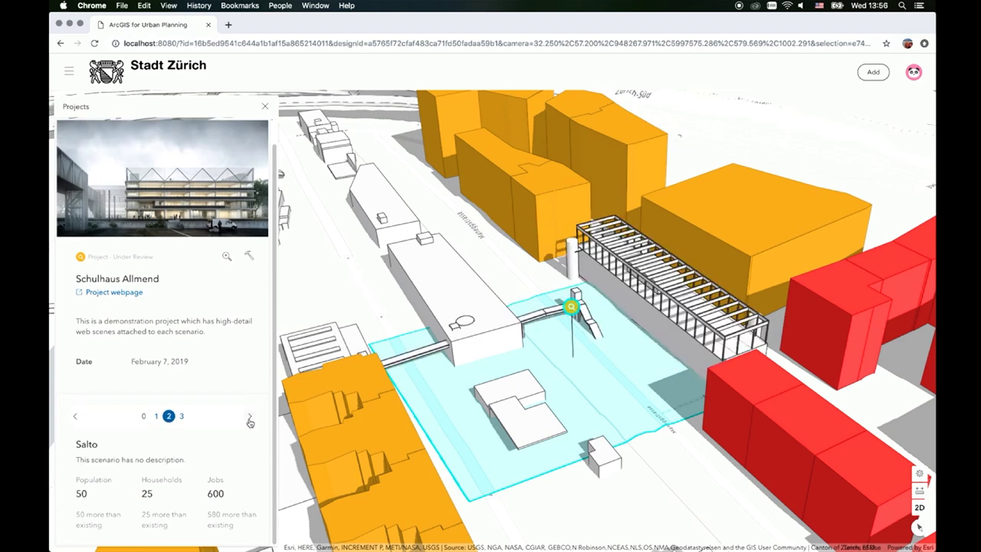
{"action": "left_click", "coordinate": [249, 416]}
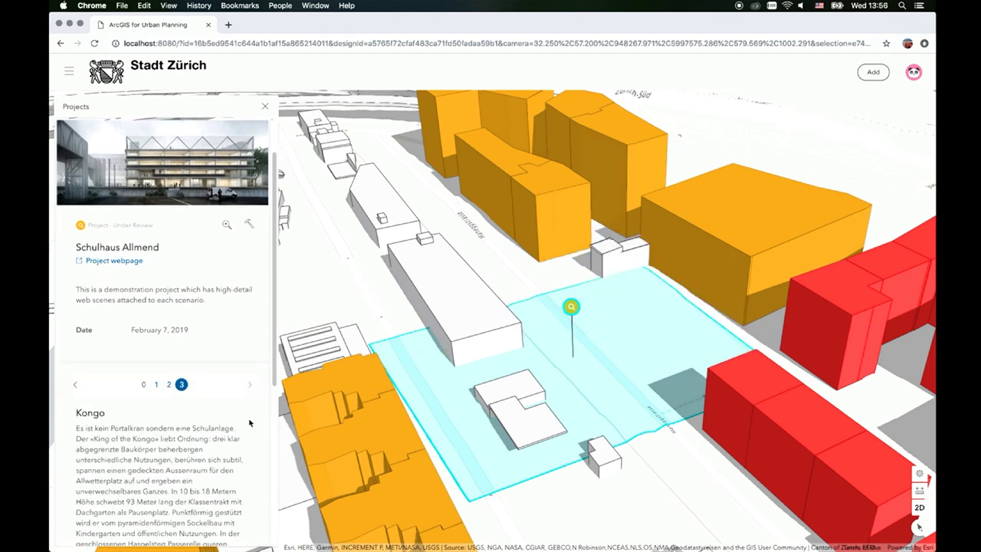
{"action": "double_click", "coordinate": [76, 385]}
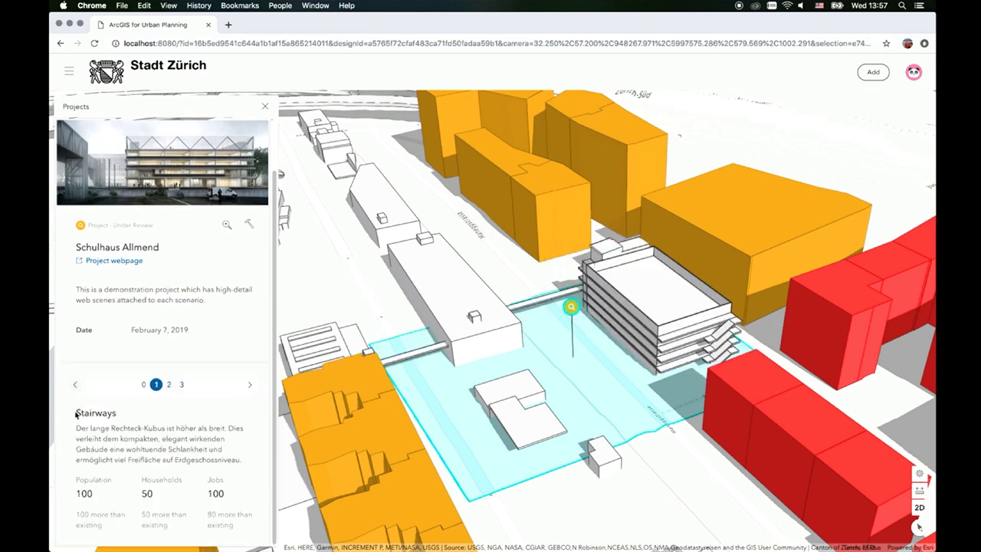
{"action": "left_click", "coordinate": [249, 385]}
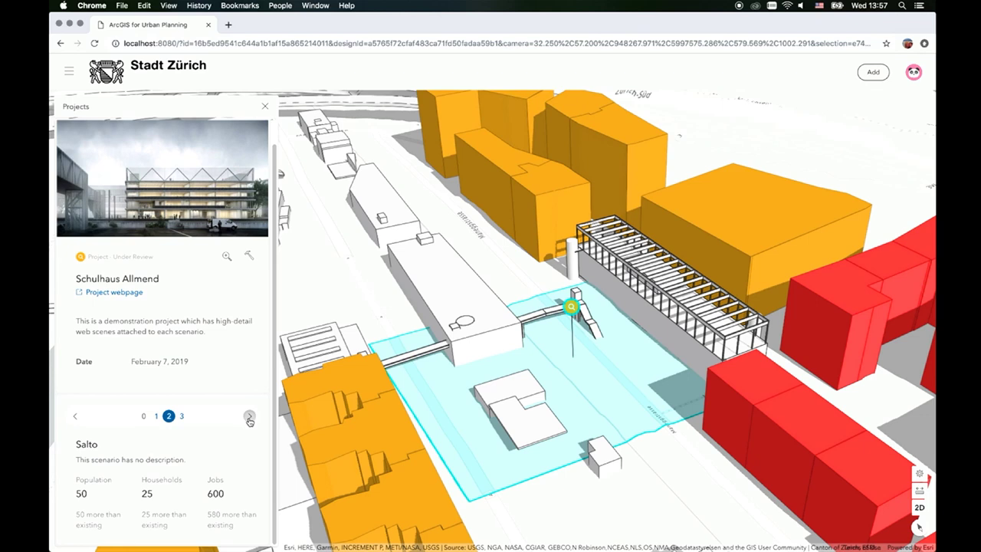
{"action": "left_click", "coordinate": [250, 415]}
Step: Open the Schulhaus Allmend project configuration and examine the Stairways scenario's web scene ID, description and capacity indicators
{"action": "left_click", "coordinate": [249, 224]}
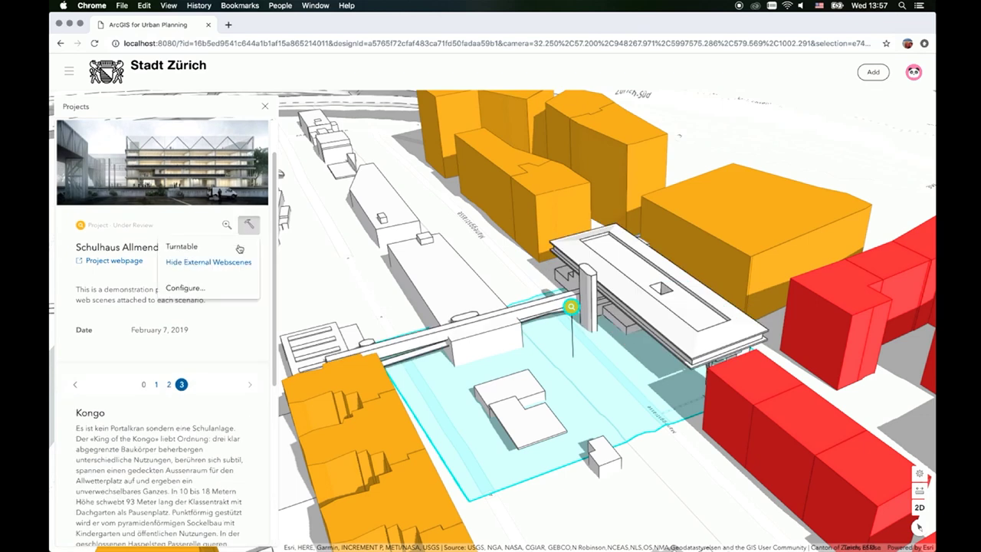
{"action": "left_click", "coordinate": [218, 288]}
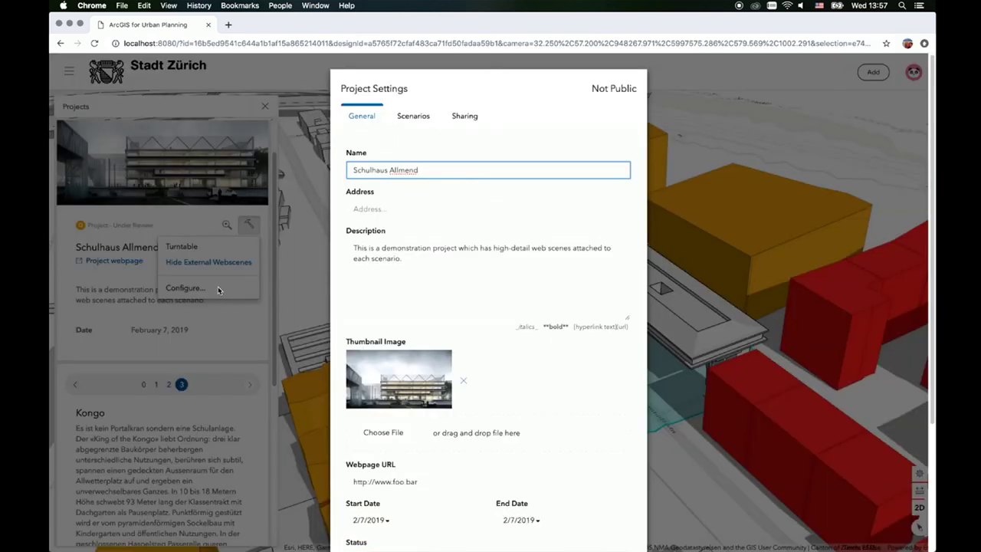
{"action": "left_click", "coordinate": [413, 118]}
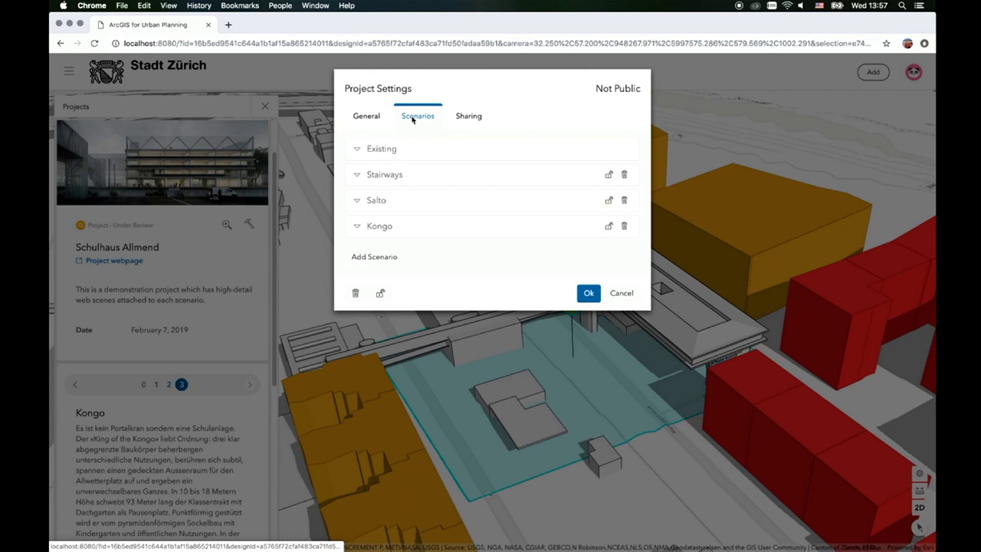
{"action": "left_click", "coordinate": [386, 174]}
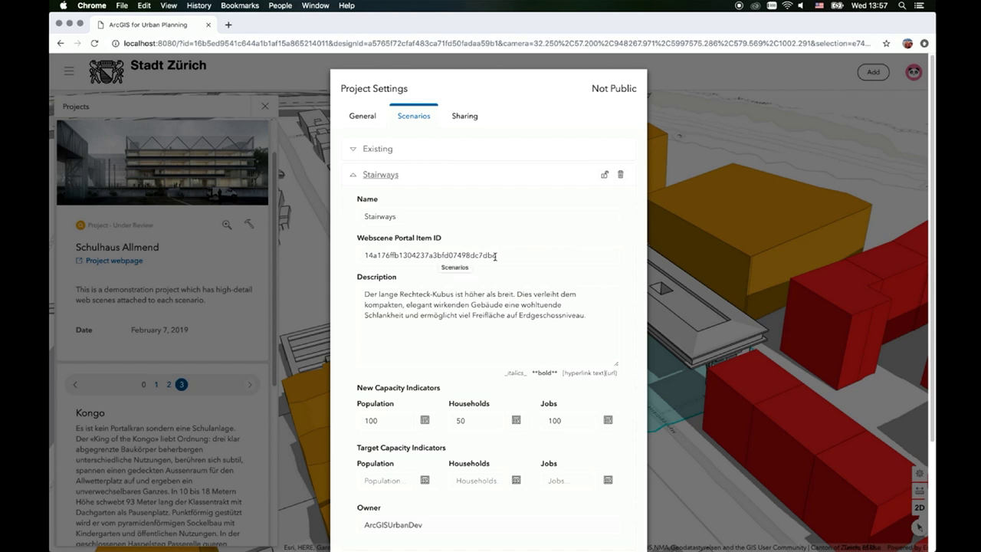
{"action": "scroll", "coordinate": [502, 272], "scroll_direction": "down", "scroll_amount": 5}
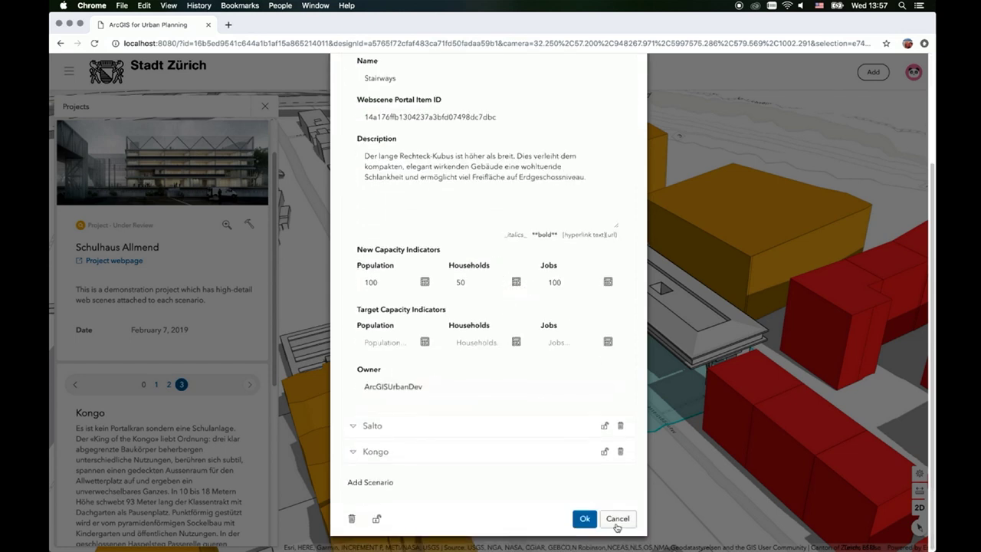
Step: Leave the Schulhaus Allmend configuration without saving, and close the project after viewing its Salto scenario
{"action": "left_click", "coordinate": [617, 521]}
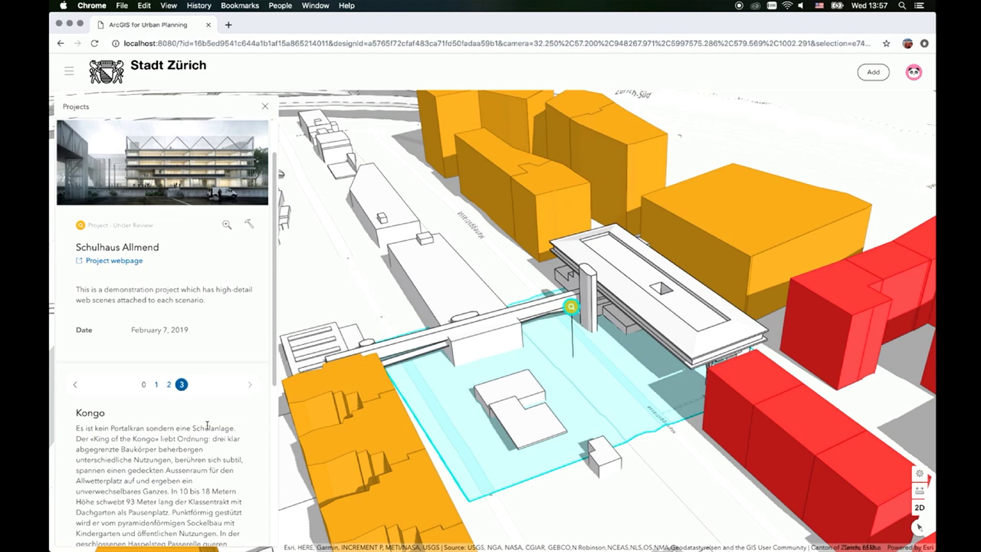
{"action": "left_click", "coordinate": [76, 386]}
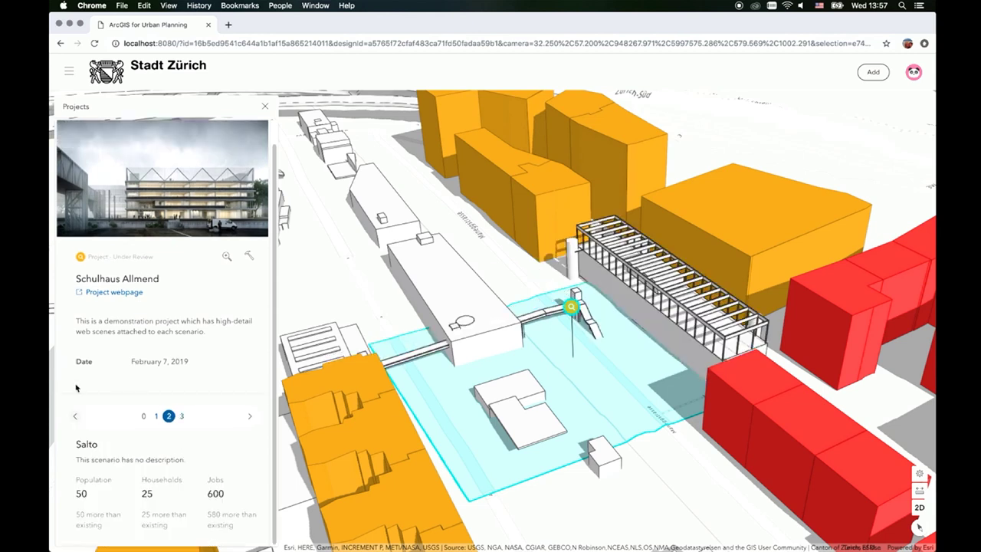
{"action": "left_click", "coordinate": [262, 105]}
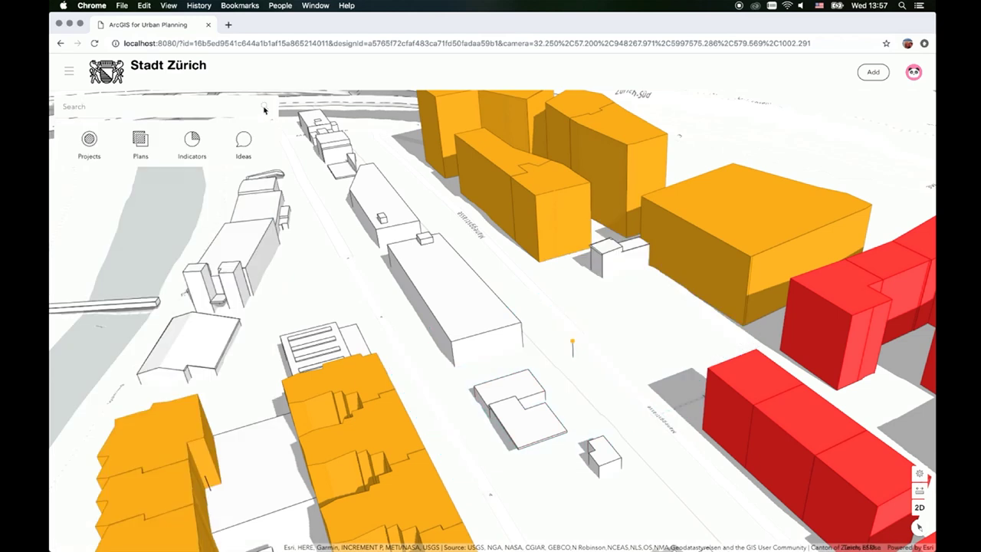
Step: Open the Downtown Redevelopment plan and compare its Scenario 1 and Scenario 2 along the lakefront, ending on Scenario 1
{"action": "left_click", "coordinate": [138, 148]}
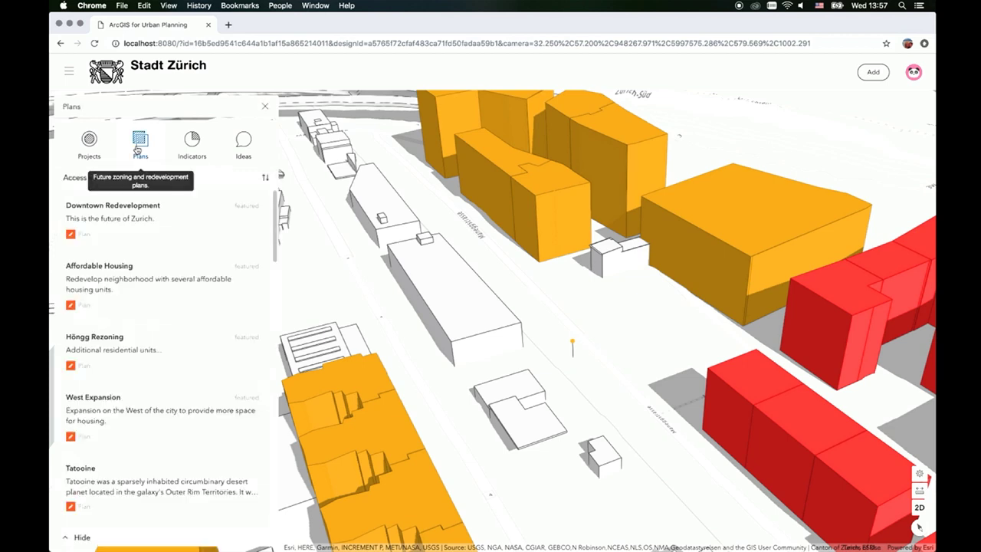
{"action": "left_click", "coordinate": [132, 217]}
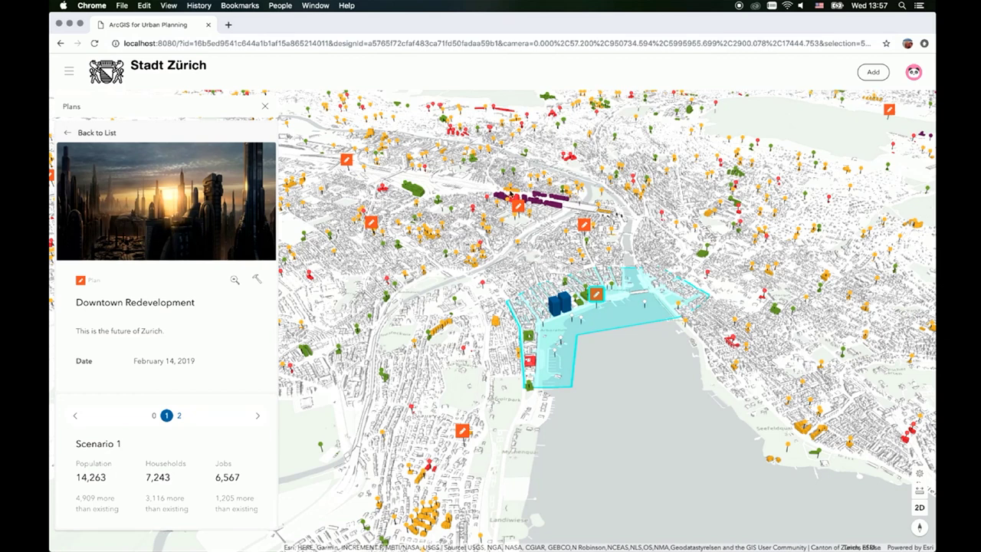
{"action": "scroll", "coordinate": [581, 320], "scroll_direction": "up", "scroll_amount": 2}
{"action": "scroll", "coordinate": [581, 320], "scroll_direction": "up", "scroll_amount": 2}
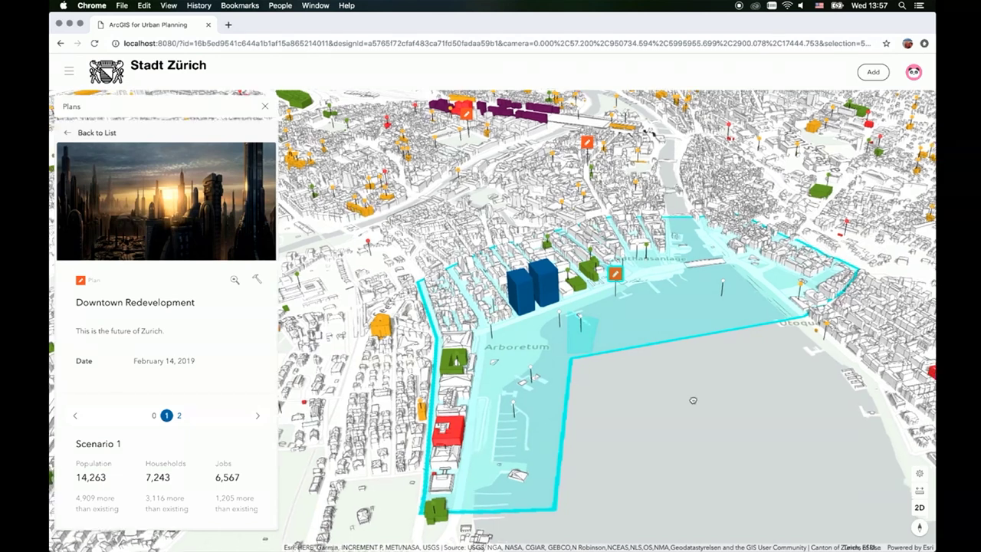
{"action": "right_click_drag", "start_coordinate": [669, 405], "coordinate": [625, 341]}
{"action": "scroll", "coordinate": [624, 341], "scroll_direction": "up", "scroll_amount": 2}
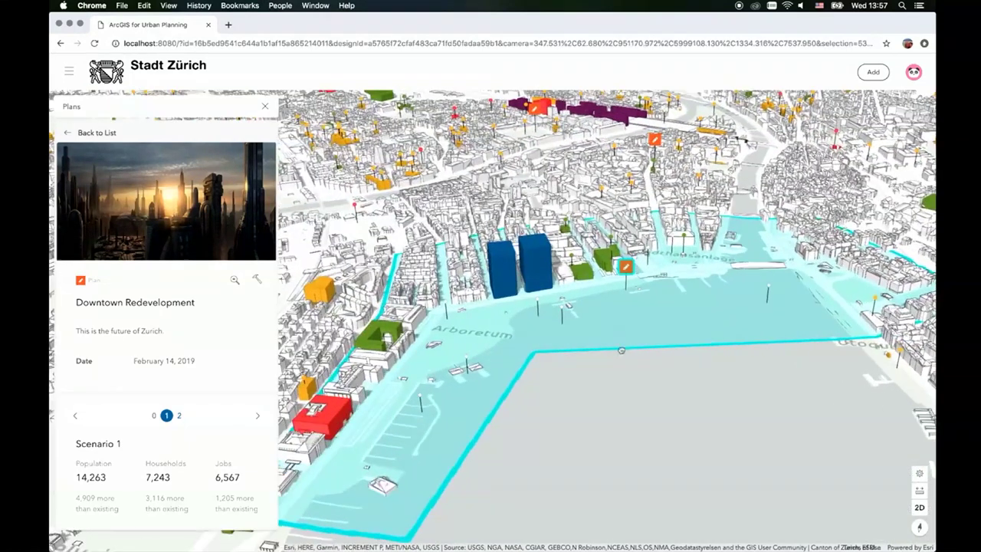
{"action": "scroll", "coordinate": [602, 390], "scroll_direction": "up", "scroll_amount": 2}
{"action": "left_click_drag", "start_coordinate": [626, 432], "coordinate": [633, 430]}
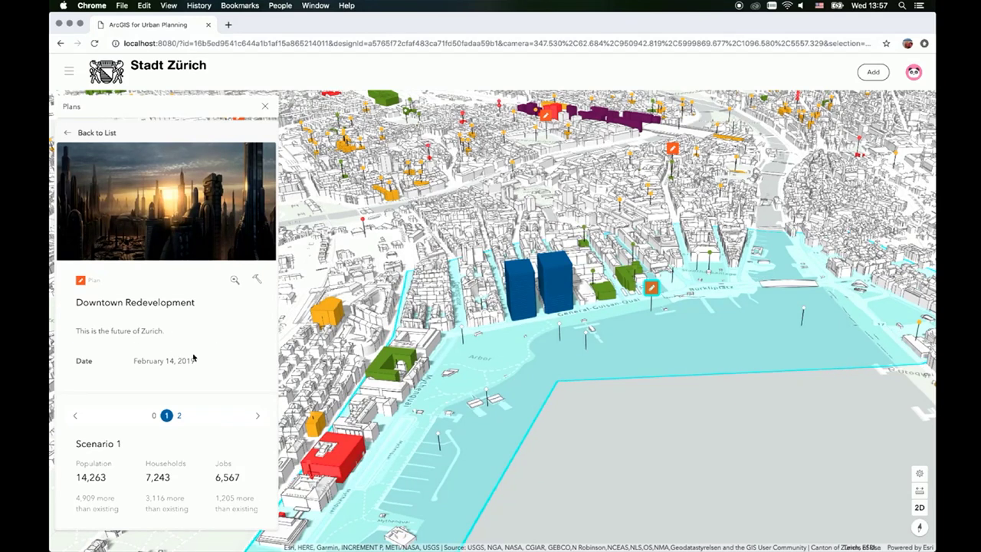
{"action": "left_click", "coordinate": [256, 415]}
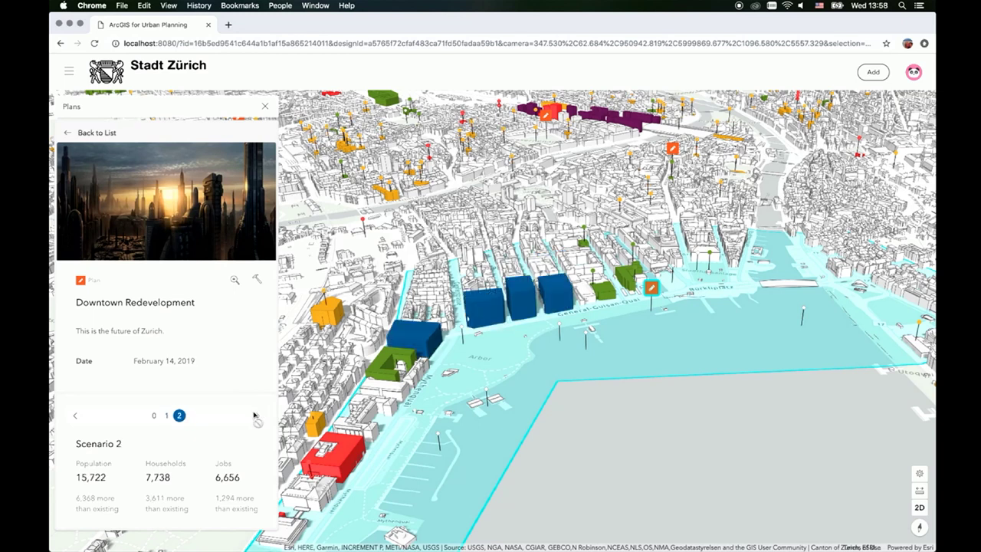
{"action": "left_click", "coordinate": [76, 415]}
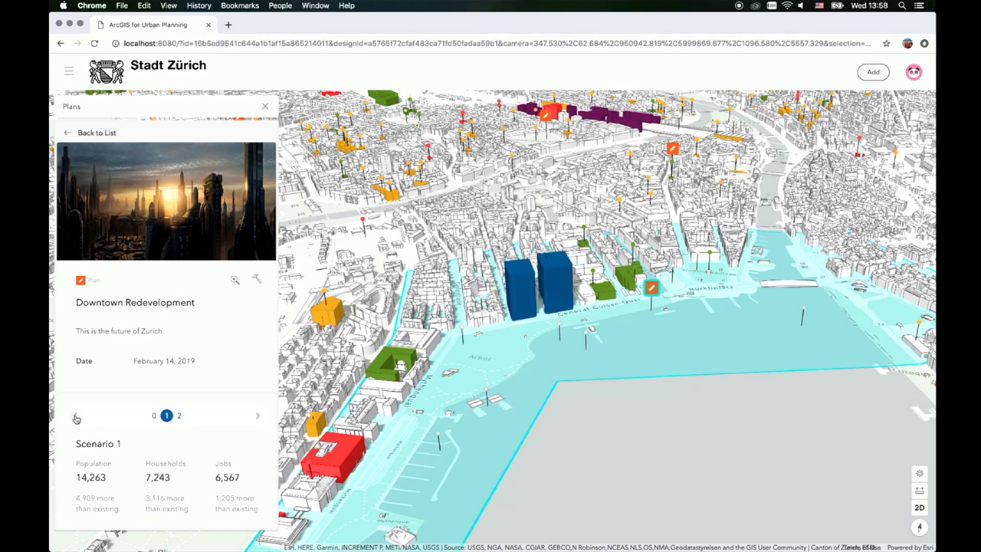
Step: Open Scenario 1 of the Downtown Redevelopment plan in the Plan Designer and hide the layer list
{"action": "left_click", "coordinate": [259, 282]}
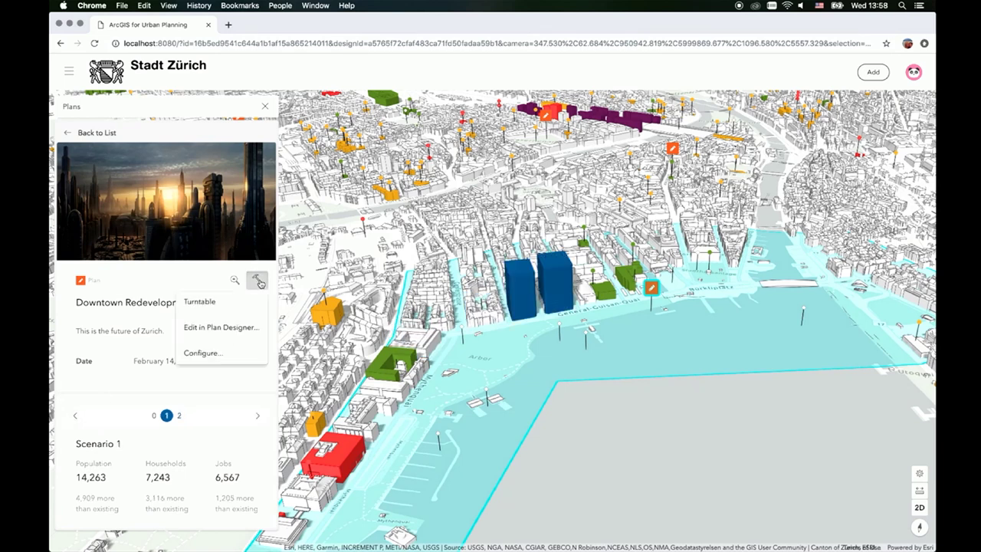
{"action": "left_click", "coordinate": [239, 328]}
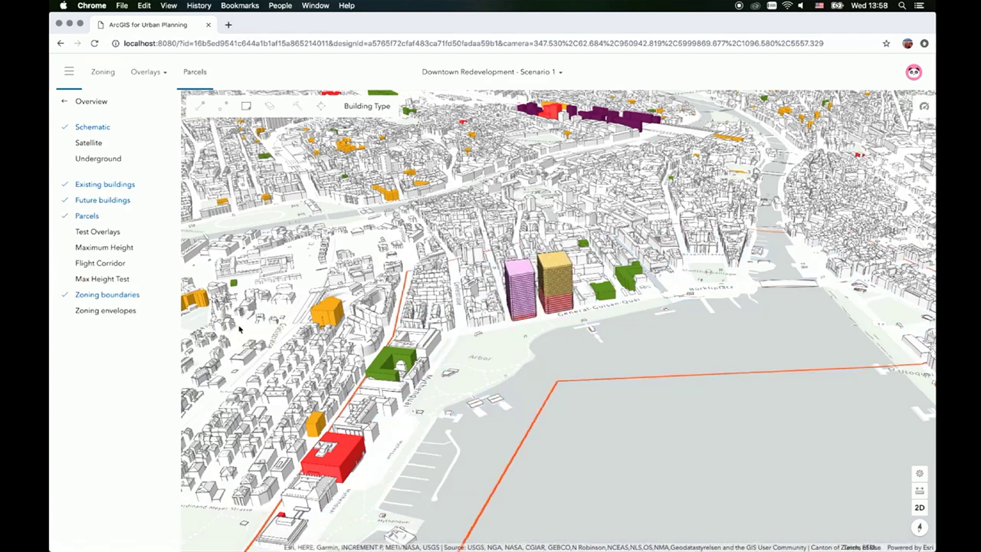
{"action": "left_click", "coordinate": [69, 72]}
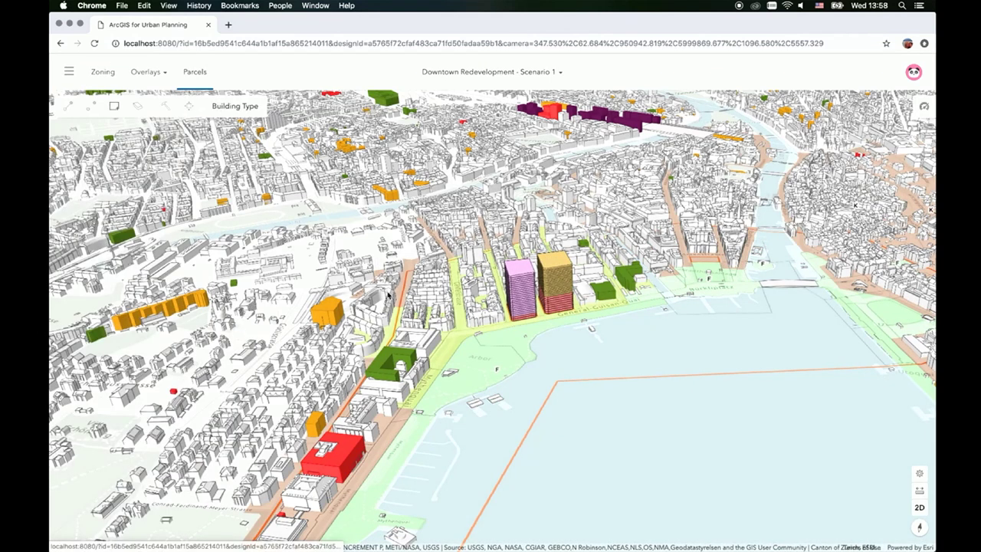
{"action": "scroll", "coordinate": [524, 320], "scroll_direction": "up", "scroll_amount": 5}
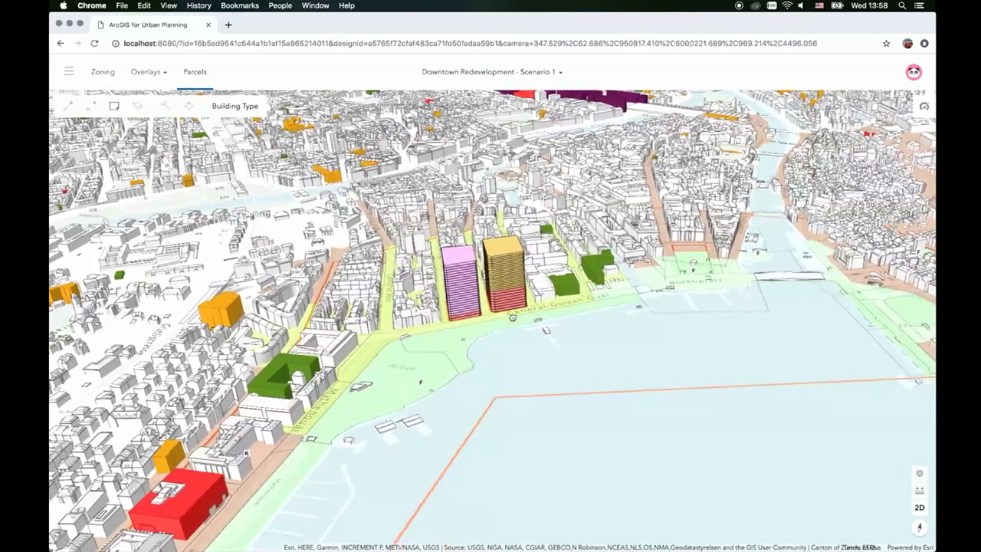
Step: Open the study area dashboard and examine Scenario 1's capacity indicators, building space use and zoning areas
{"action": "left_click", "coordinate": [924, 107]}
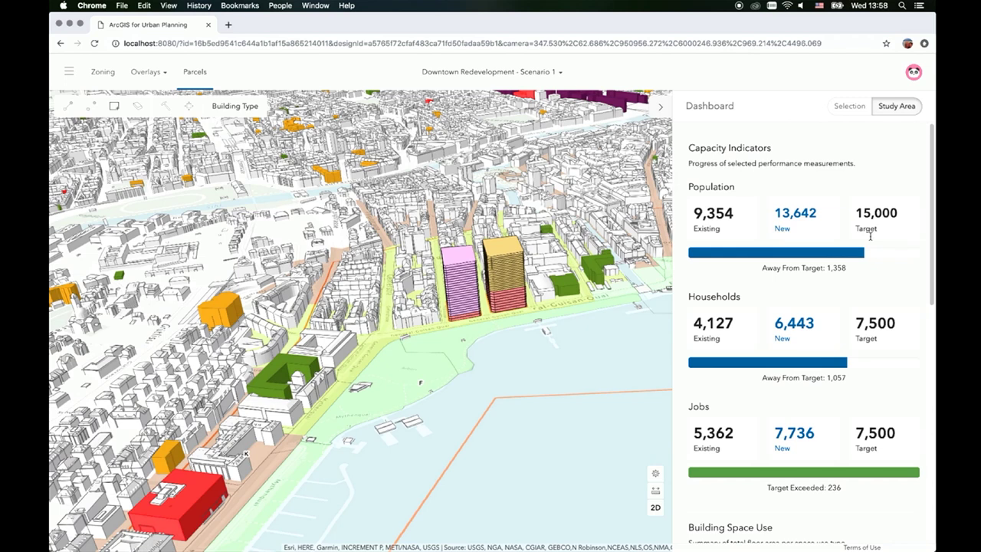
{"action": "scroll", "coordinate": [854, 379], "scroll_direction": "down", "scroll_amount": 5}
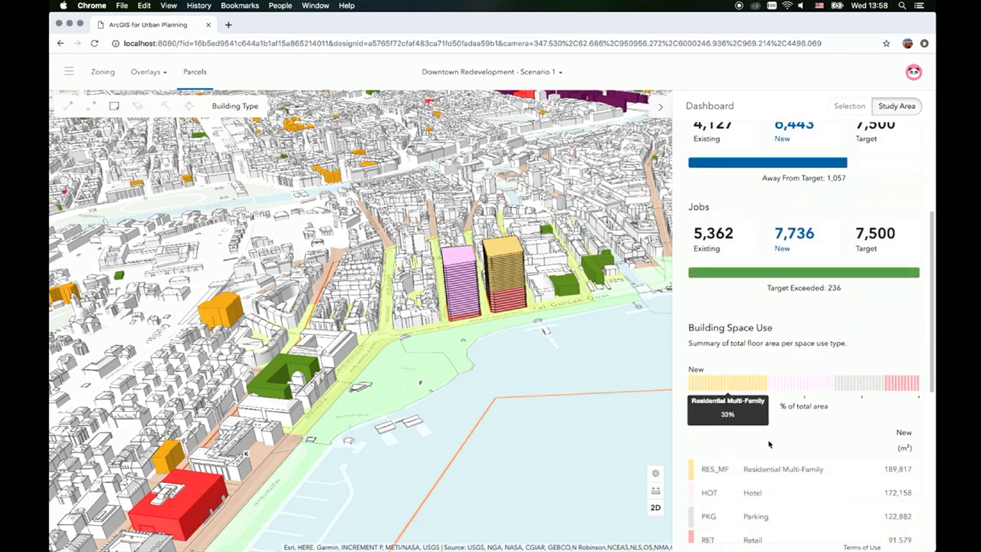
{"action": "scroll", "coordinate": [772, 447], "scroll_direction": "down", "scroll_amount": 2}
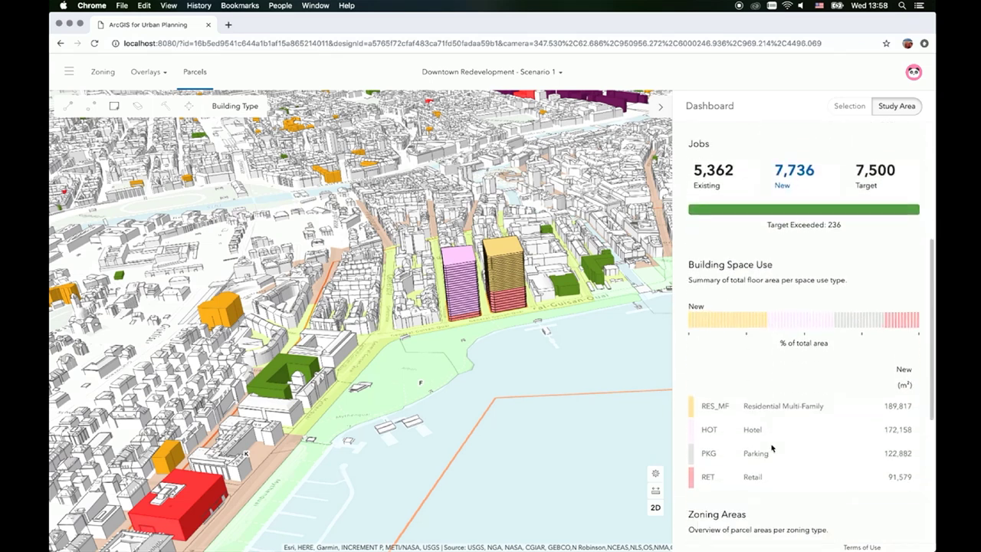
{"action": "scroll", "coordinate": [772, 448], "scroll_direction": "down", "scroll_amount": 8}
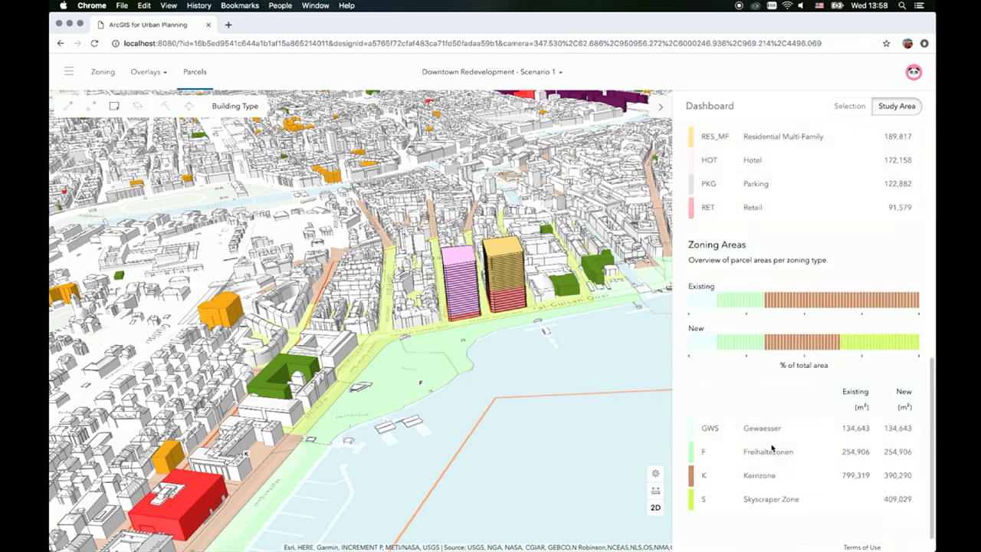
Step: Compare Scenario 2's buildings and capacity indicators with Scenario 1, ending on Scenario 1
{"action": "left_click", "coordinate": [513, 73]}
{"action": "left_click", "coordinate": [478, 134]}
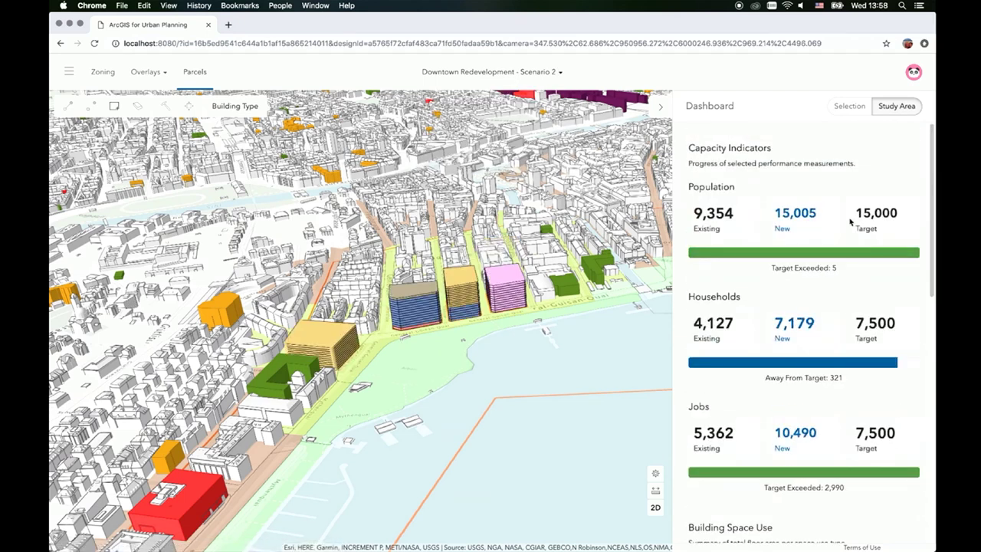
{"action": "left_click", "coordinate": [489, 73]}
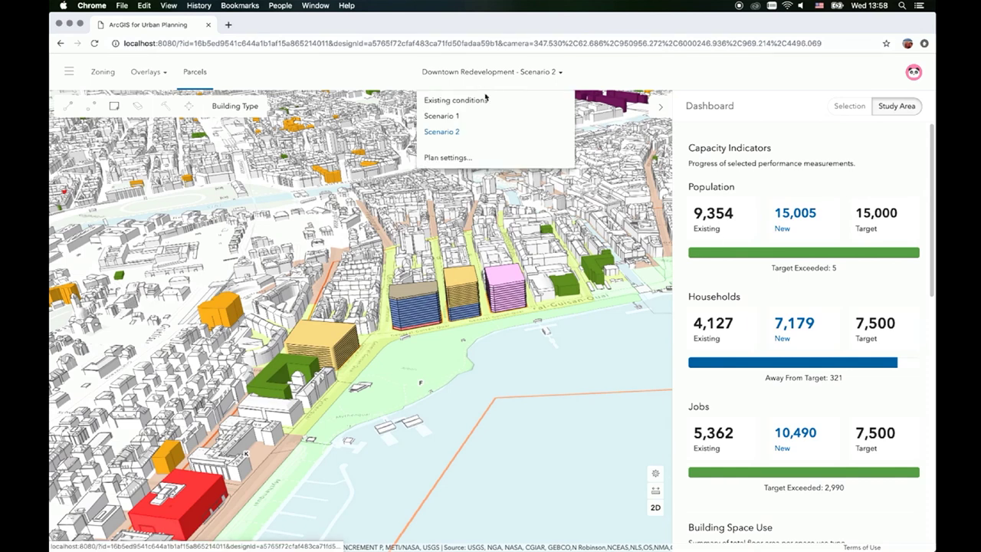
{"action": "left_click", "coordinate": [476, 115]}
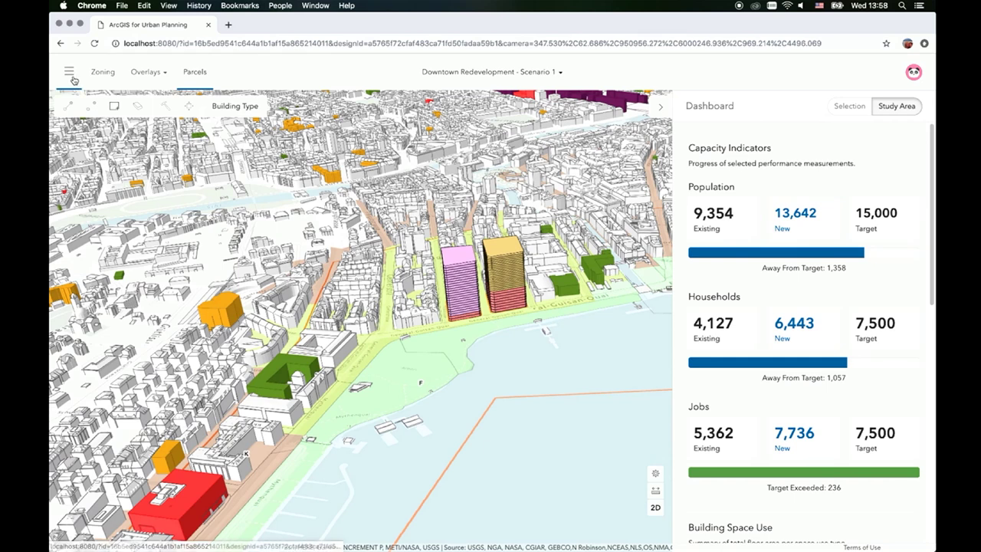
Step: Select the lakefront zone, edit its Skyscraper Zone type to allow taller buildings, and show the dashboard again
{"action": "left_click", "coordinate": [103, 72]}
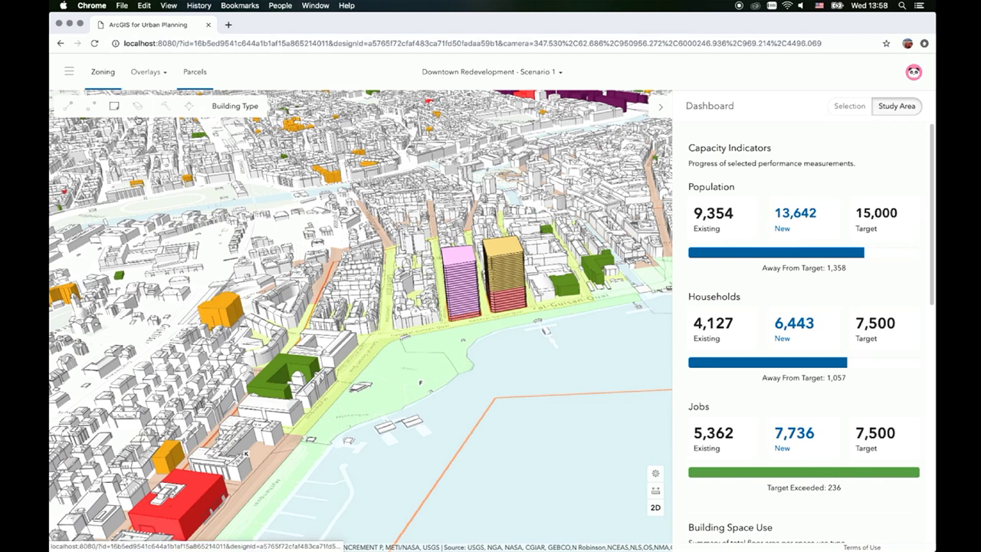
{"action": "left_click", "coordinate": [387, 332]}
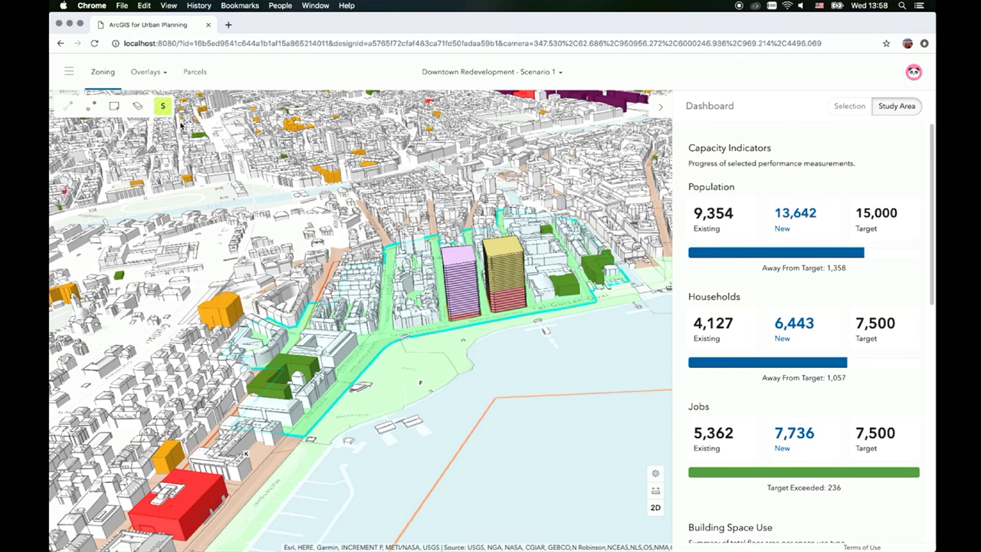
{"action": "left_click", "coordinate": [164, 107]}
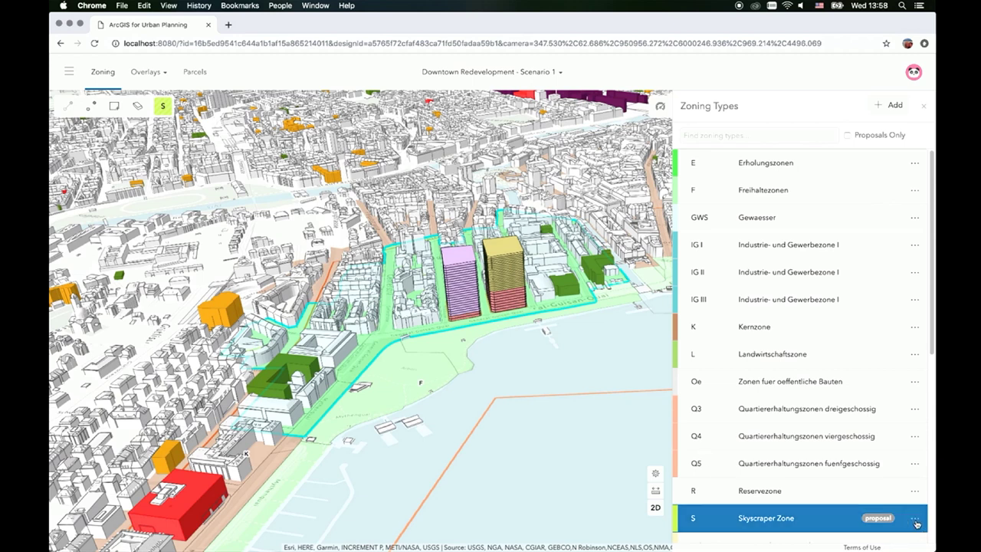
{"action": "left_click", "coordinate": [917, 520]}
{"action": "left_click", "coordinate": [405, 234]}
{"action": "left_click", "coordinate": [668, 397]}
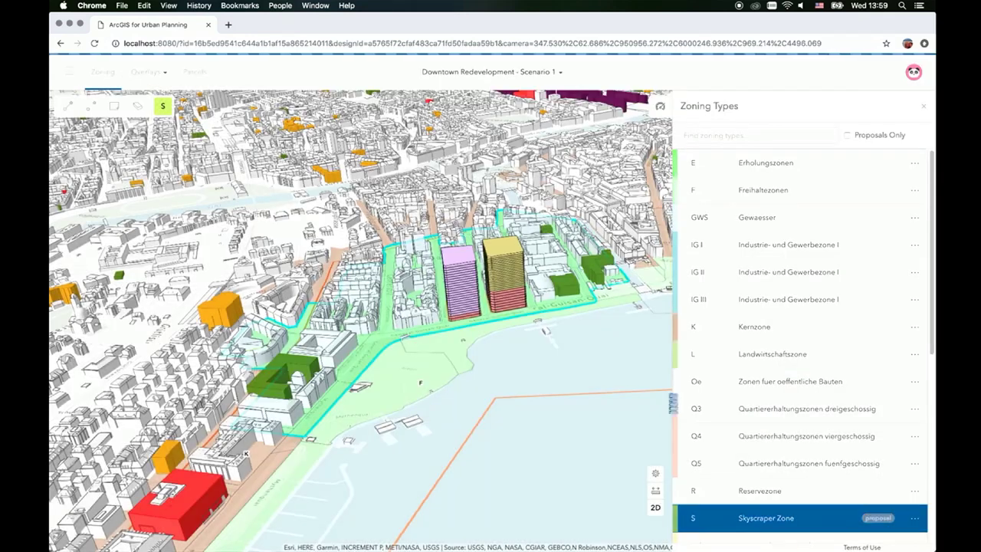
{"action": "left_click", "coordinate": [662, 109]}
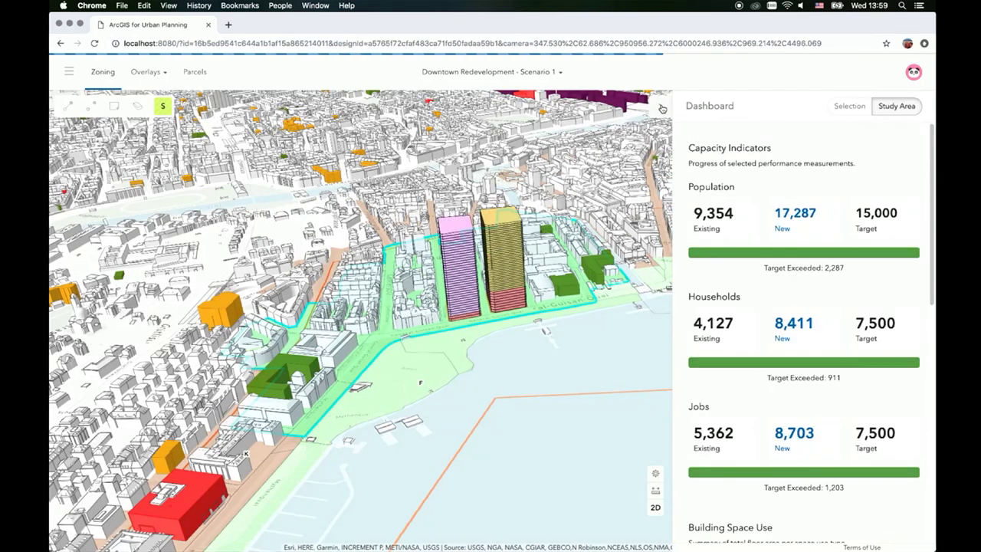
Step: Switch to the parcels of Scenario 2 and mark the Kernzone parcel beside the red building for redevelopment
{"action": "left_click", "coordinate": [440, 82]}
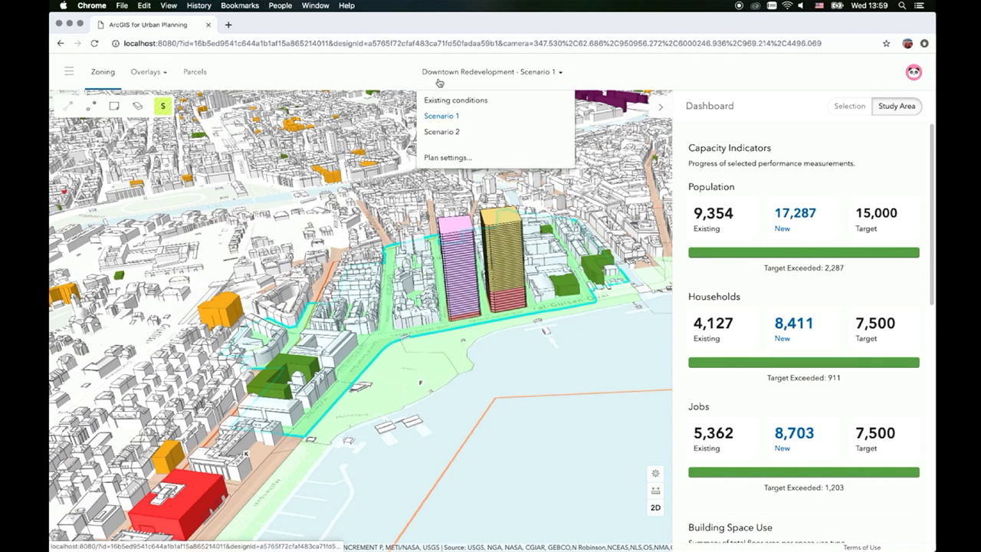
{"action": "left_click", "coordinate": [440, 132]}
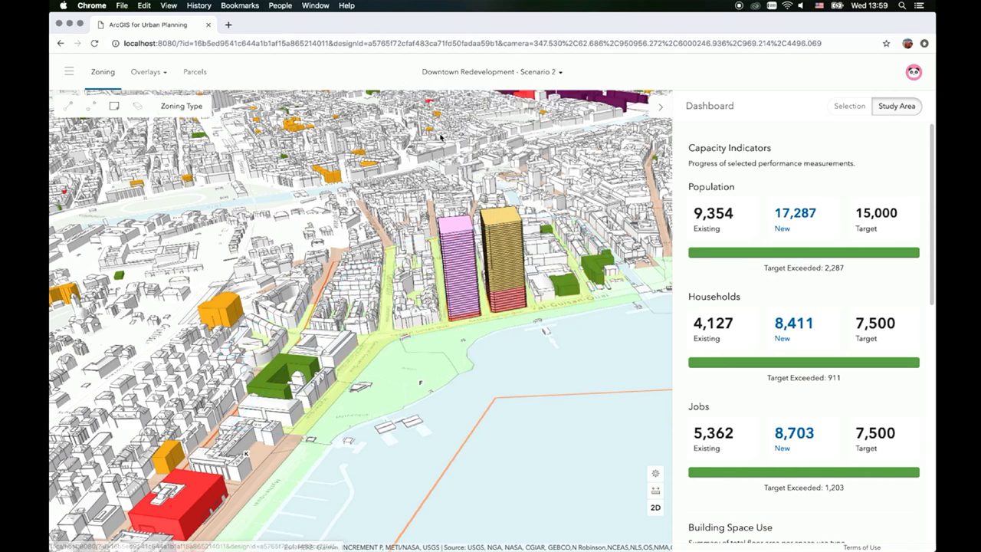
{"action": "left_click", "coordinate": [197, 73]}
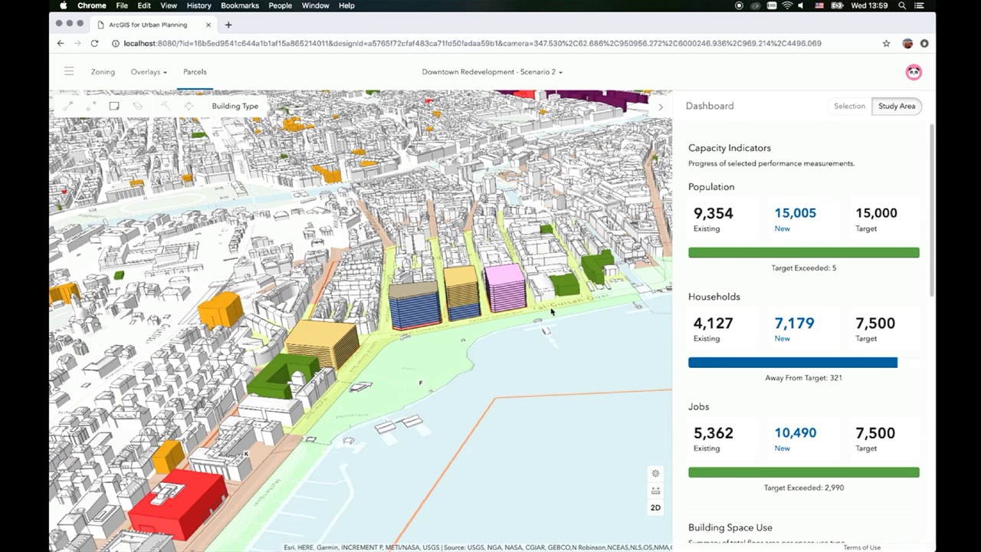
{"action": "left_click", "coordinate": [263, 449]}
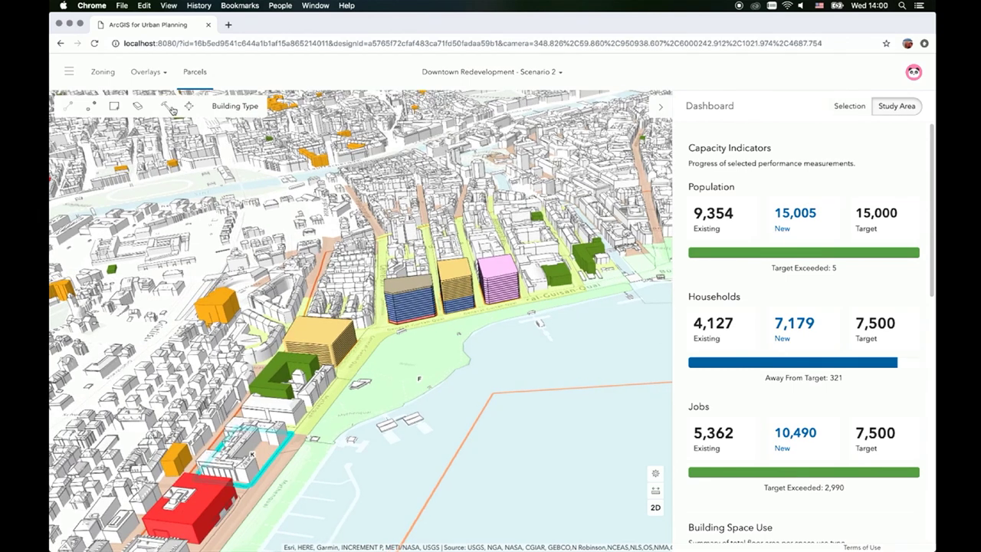
{"action": "left_click", "coordinate": [173, 111]}
{"action": "left_click", "coordinate": [173, 130]}
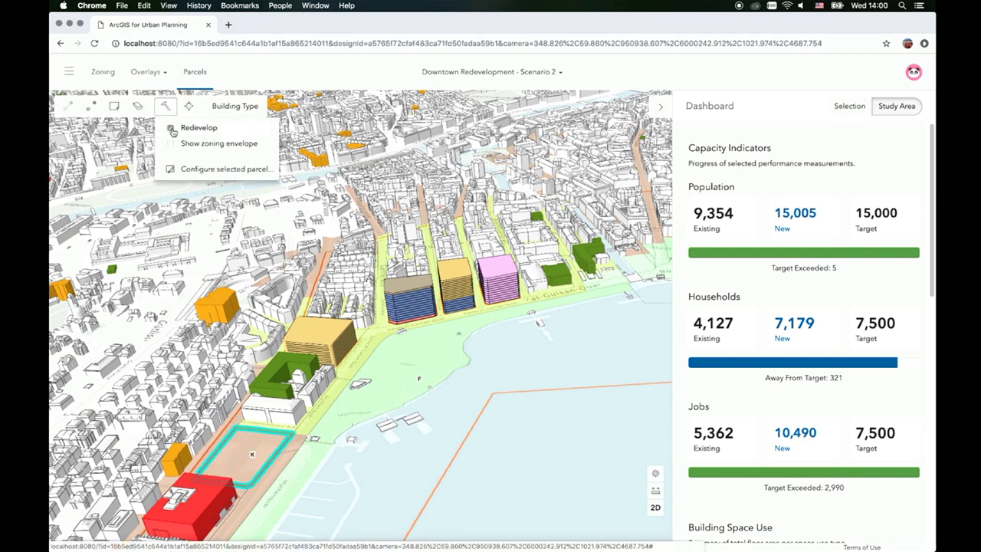
Step: Assign the Mid-Rise Residential (5 - 12 floors) building type to the cleared parcel
{"action": "left_click", "coordinate": [245, 110]}
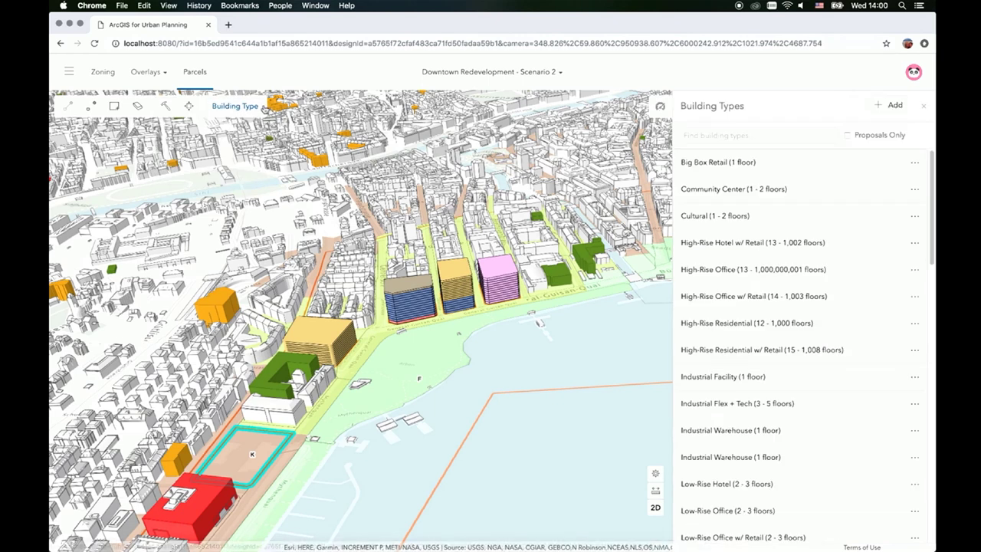
{"action": "scroll", "coordinate": [819, 389], "scroll_direction": "down", "scroll_amount": 5}
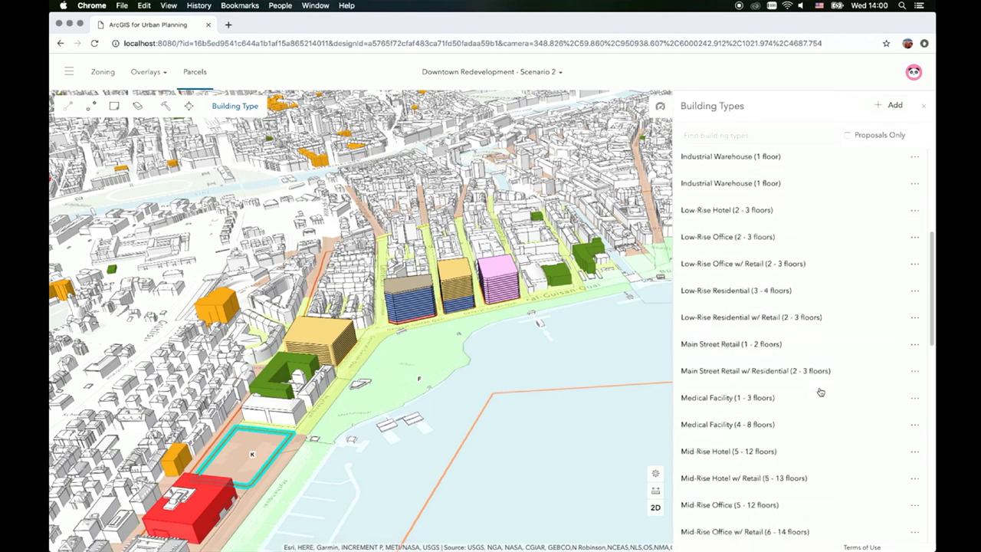
{"action": "scroll", "coordinate": [820, 391], "scroll_direction": "down", "scroll_amount": 1}
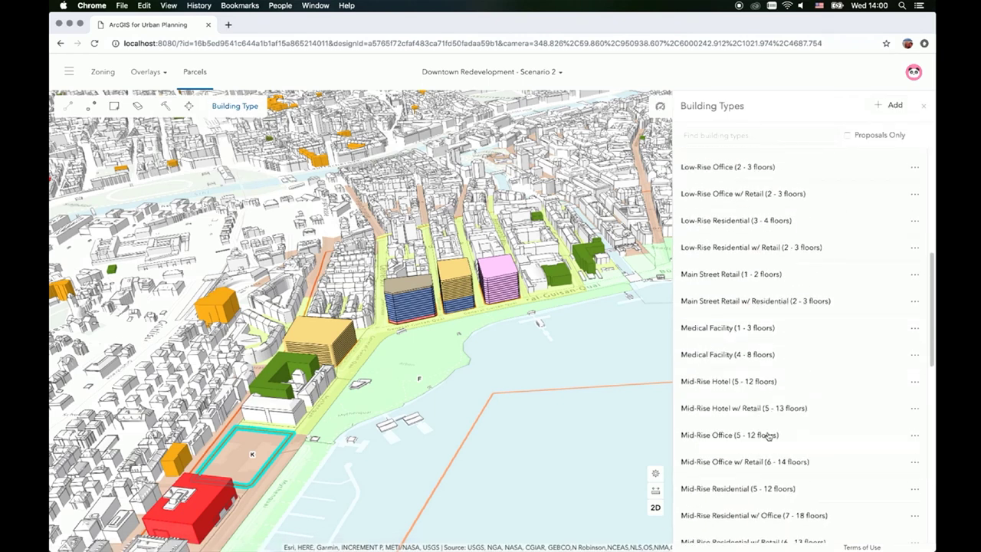
{"action": "left_click", "coordinate": [763, 488]}
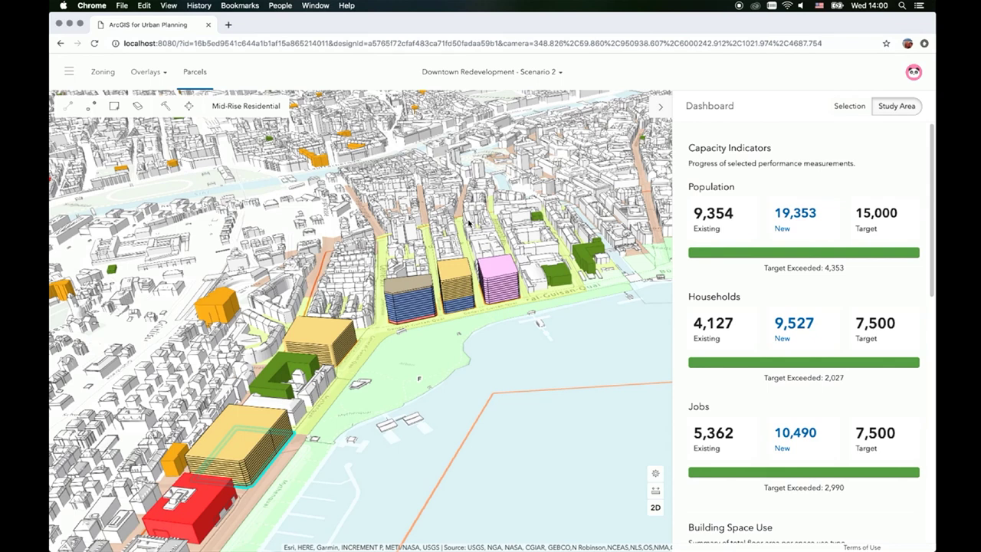
Step: Display the zoning envelopes around the lakefront buildings of Scenario 2
{"action": "left_click", "coordinate": [69, 79]}
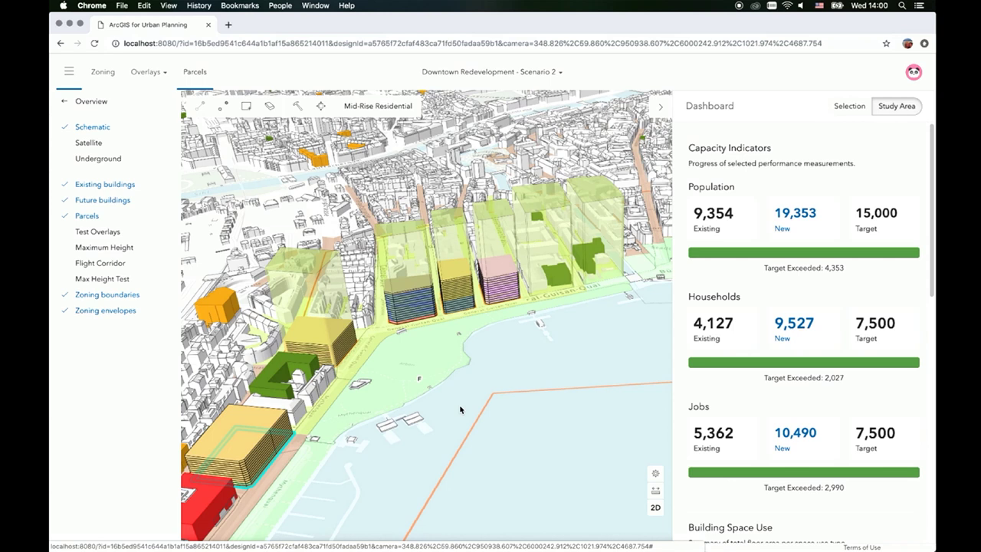
{"action": "left_click_drag", "start_coordinate": [481, 351], "coordinate": [460, 354]}
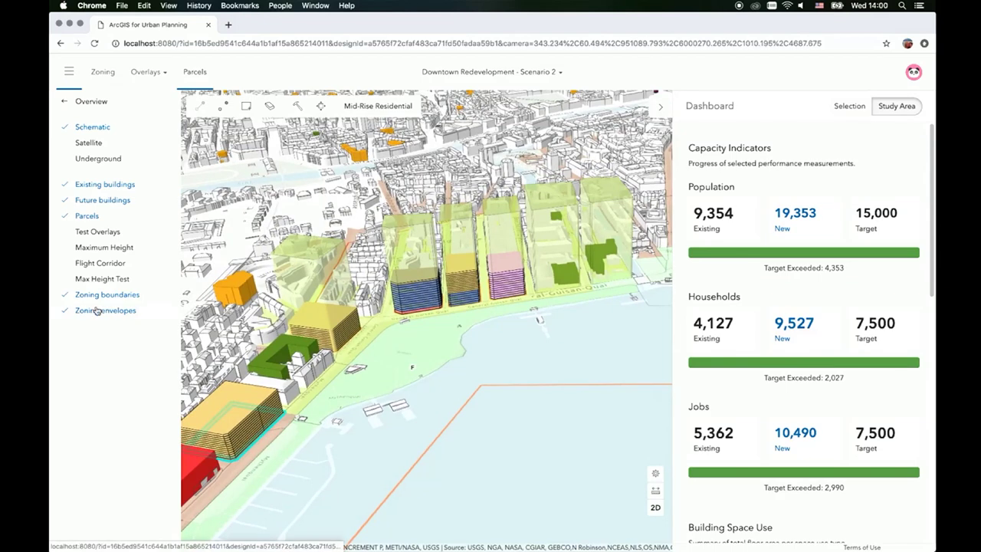
Step: Return to the city overview and show Scenario 2 of the Downtown Redevelopment plan on the lakefront
{"action": "left_click", "coordinate": [77, 105]}
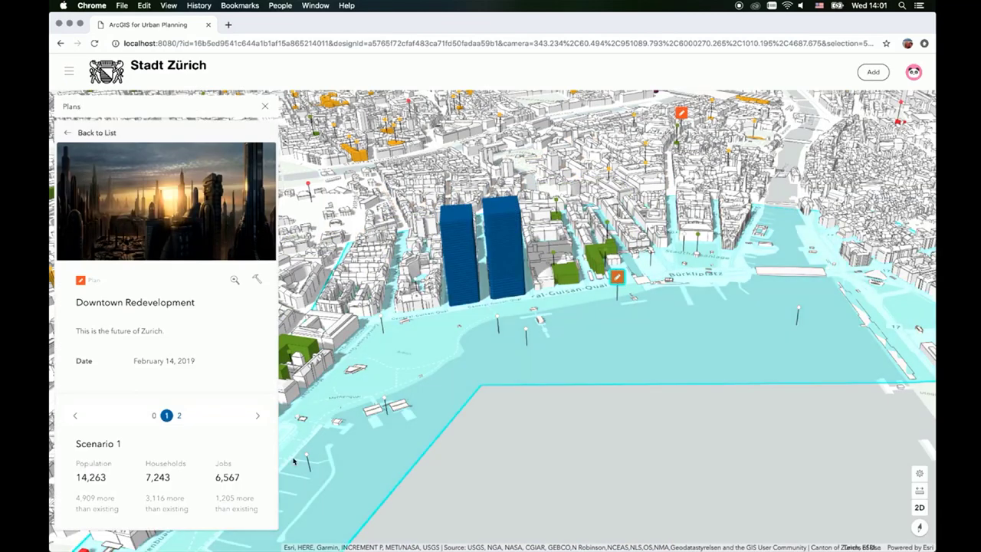
{"action": "left_click", "coordinate": [258, 415]}
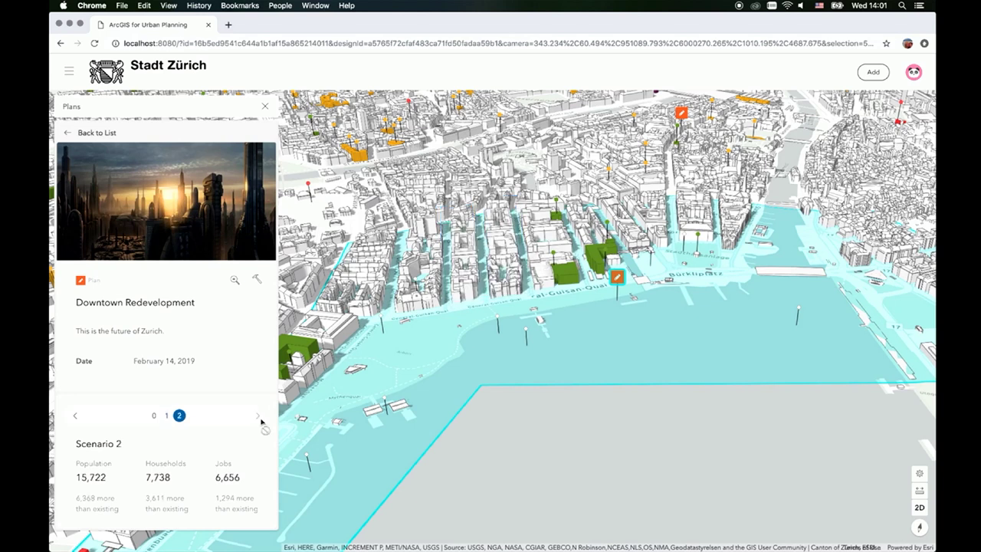
{"action": "left_click_drag", "start_coordinate": [347, 396], "coordinate": [423, 307]}
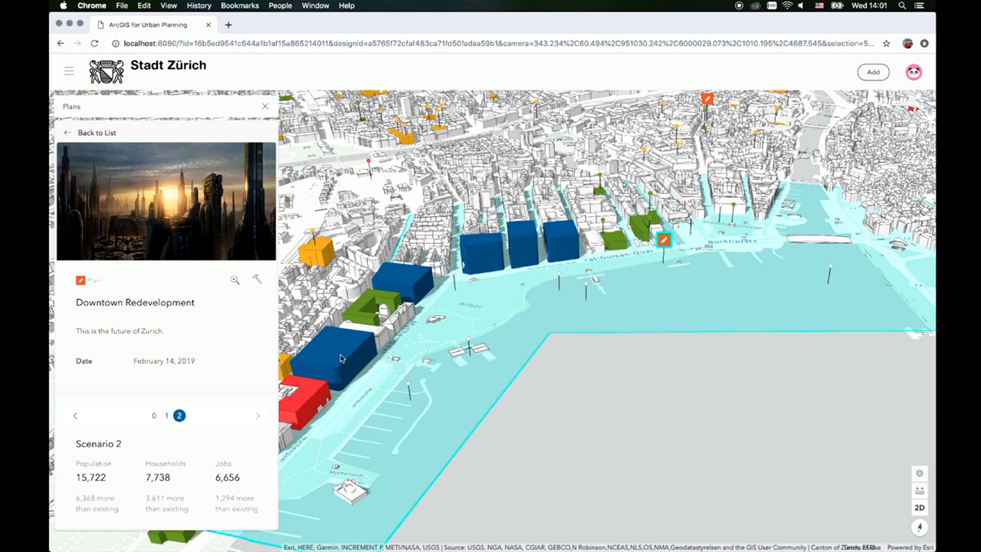
Step: Leave the plan, show the Aussichtspunkte (master) indicator on the map and display its charts
{"action": "left_click", "coordinate": [267, 108]}
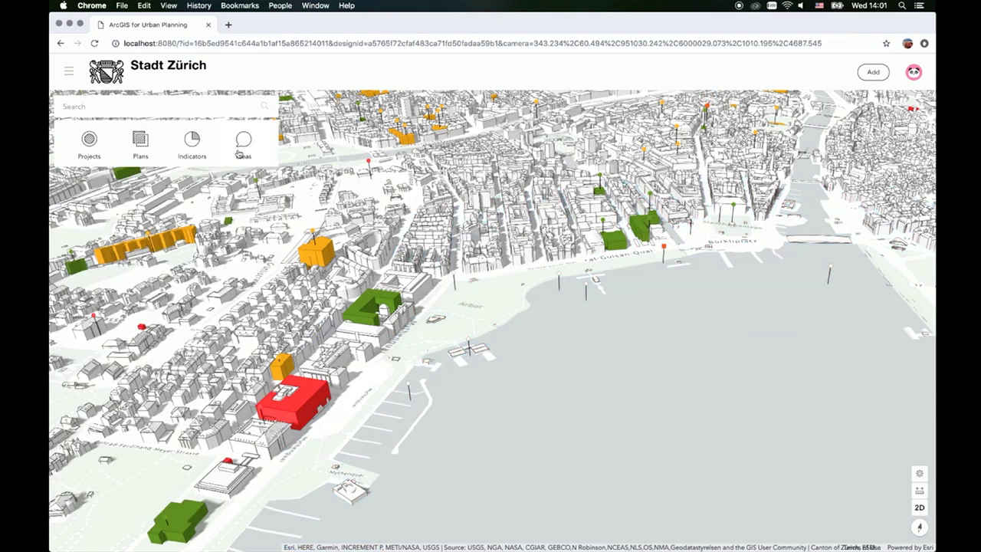
{"action": "left_click", "coordinate": [193, 144]}
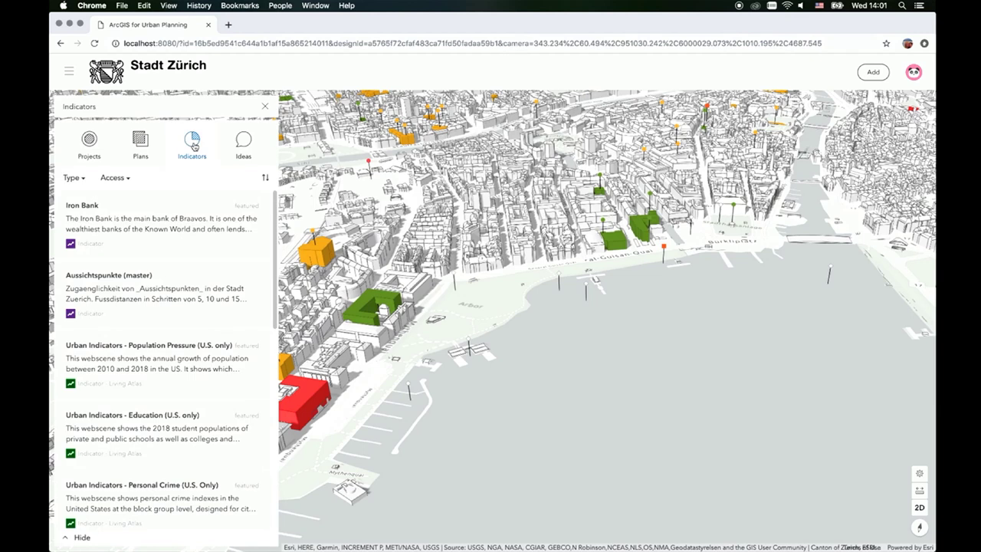
{"action": "left_click", "coordinate": [174, 285]}
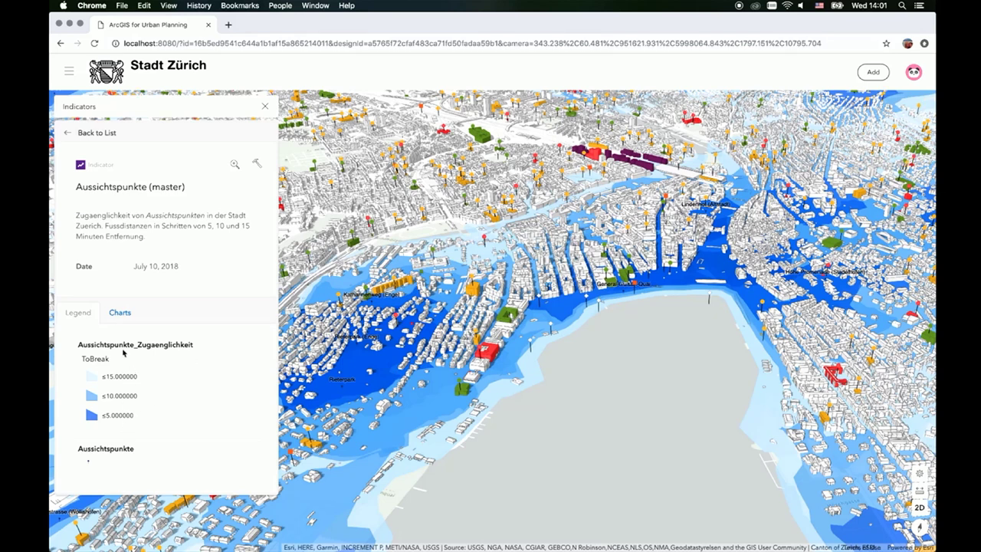
{"action": "left_click", "coordinate": [118, 320]}
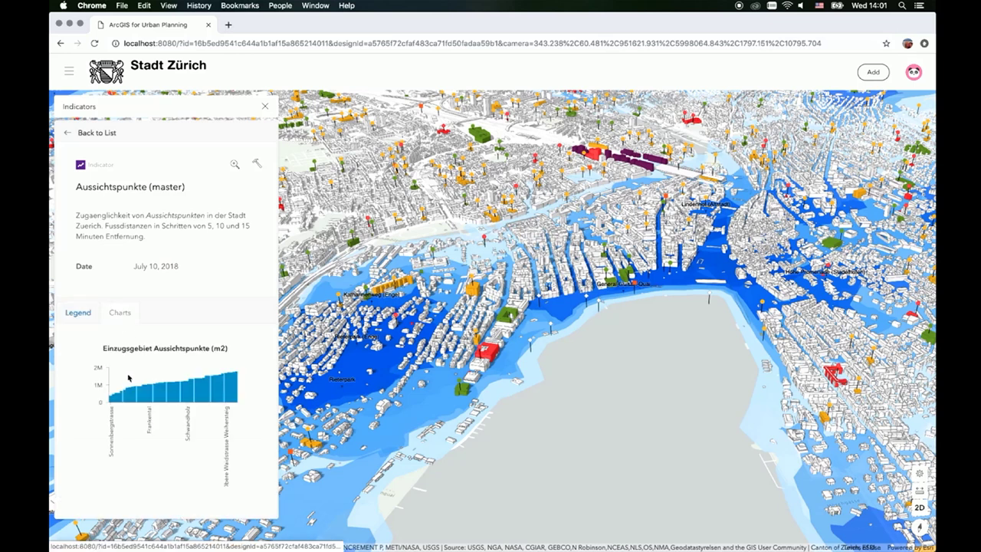
Step: Review the data sources in the Aussichtspunkte indicator's settings and leave the settings without changes
{"action": "left_click", "coordinate": [259, 166]}
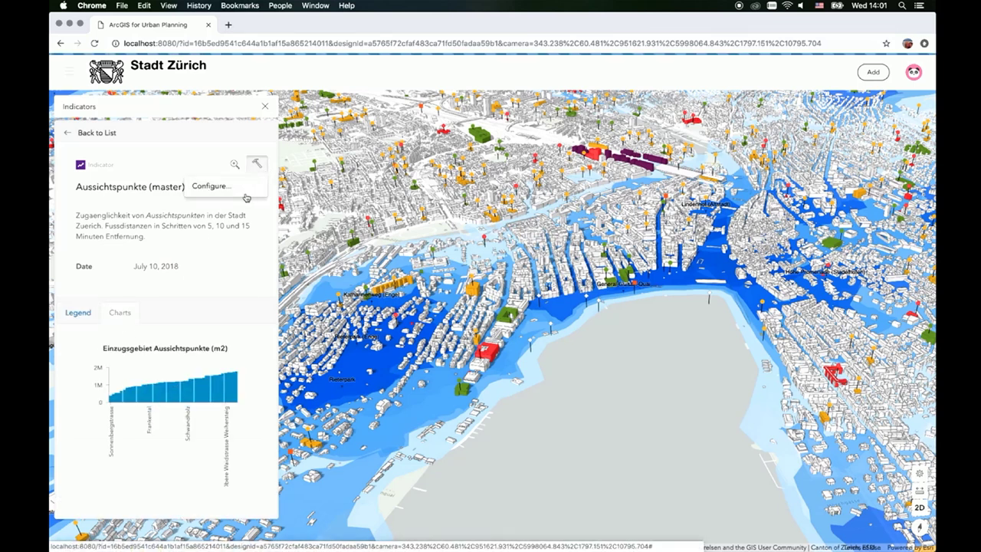
{"action": "left_click", "coordinate": [246, 197]}
{"action": "left_click", "coordinate": [415, 116]}
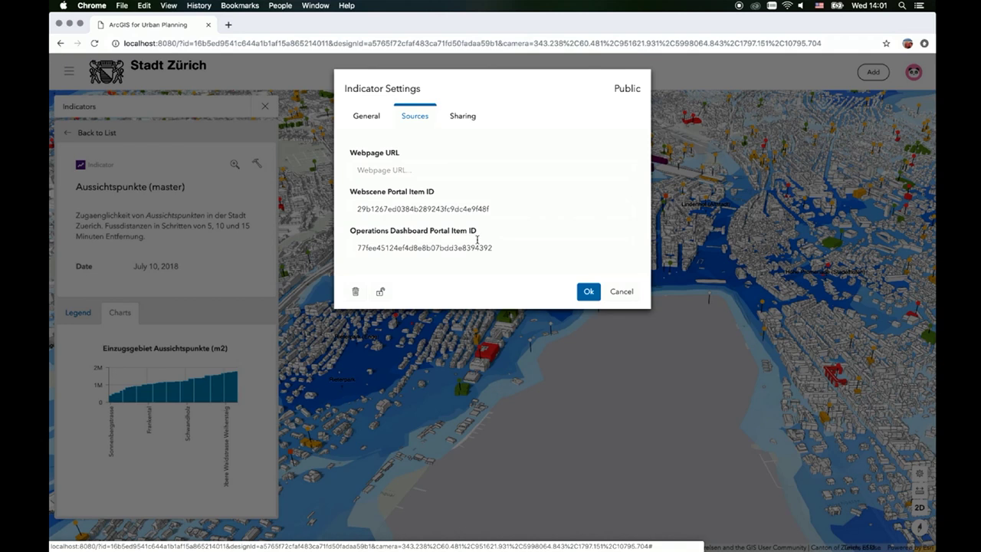
{"action": "left_click", "coordinate": [622, 291]}
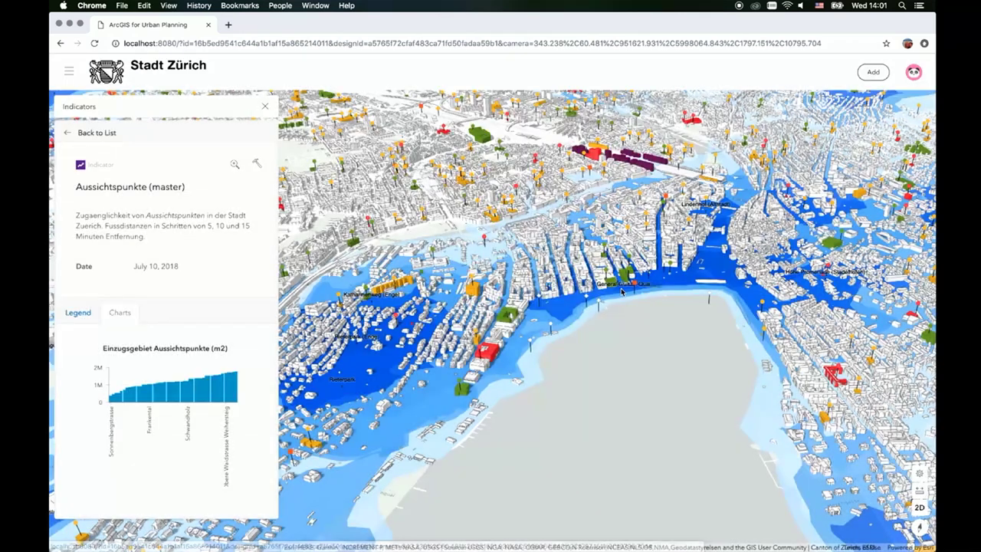
Step: Switch to the Boston model and display the Personal Crime (U.S. Only) indicator, reading its description and legend
{"action": "left_click", "coordinate": [229, 25]}
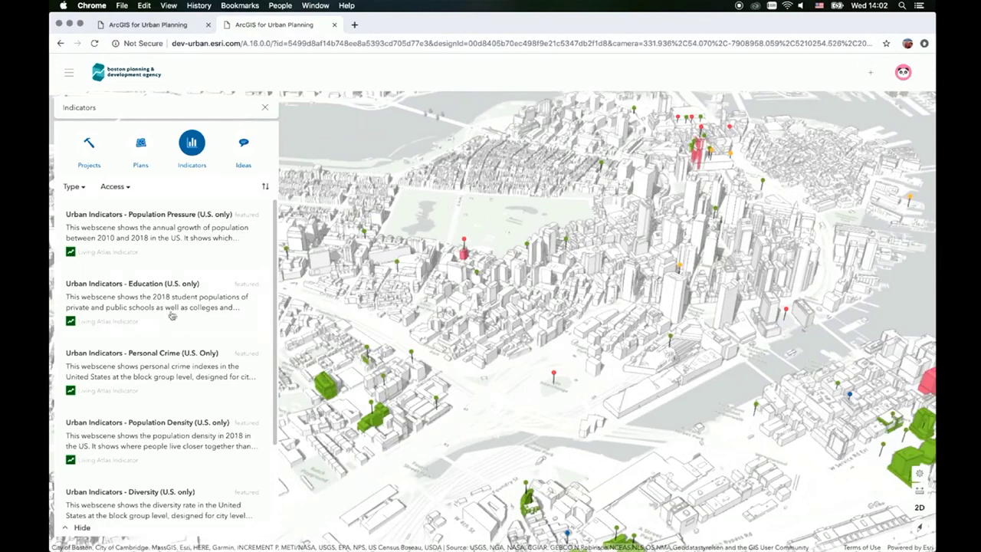
{"action": "left_click", "coordinate": [167, 358]}
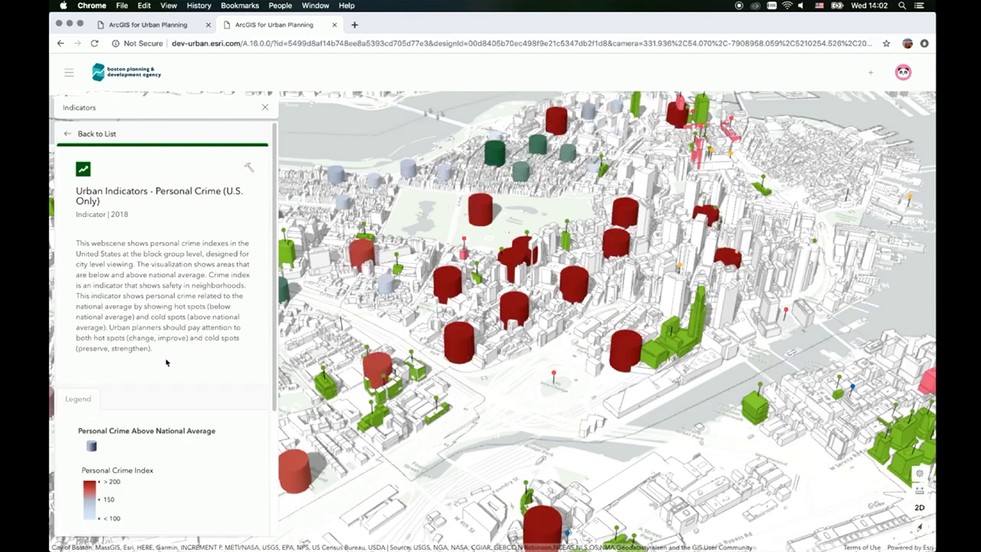
{"action": "scroll", "coordinate": [166, 362], "scroll_direction": "down", "scroll_amount": 2}
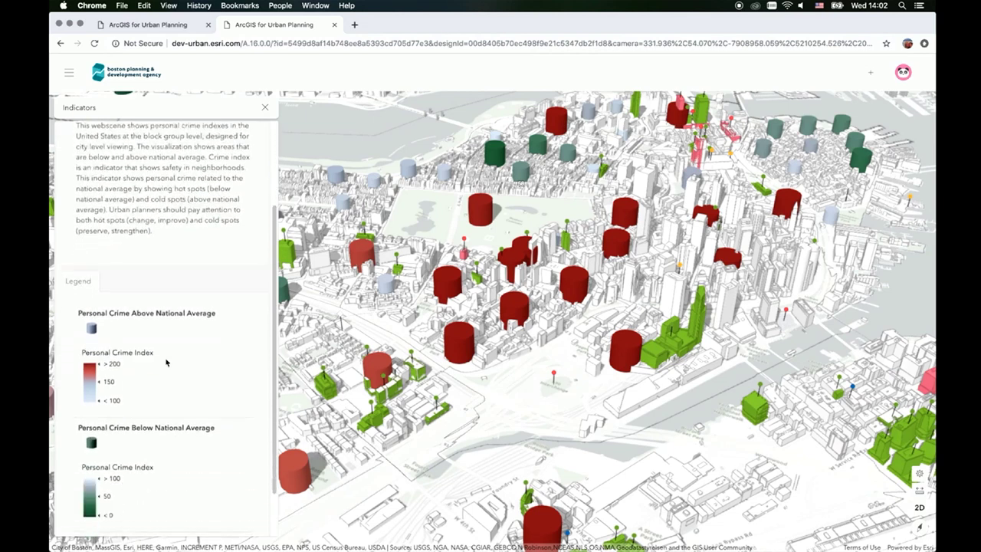
{"action": "scroll", "coordinate": [166, 362], "scroll_direction": "up", "scroll_amount": 2}
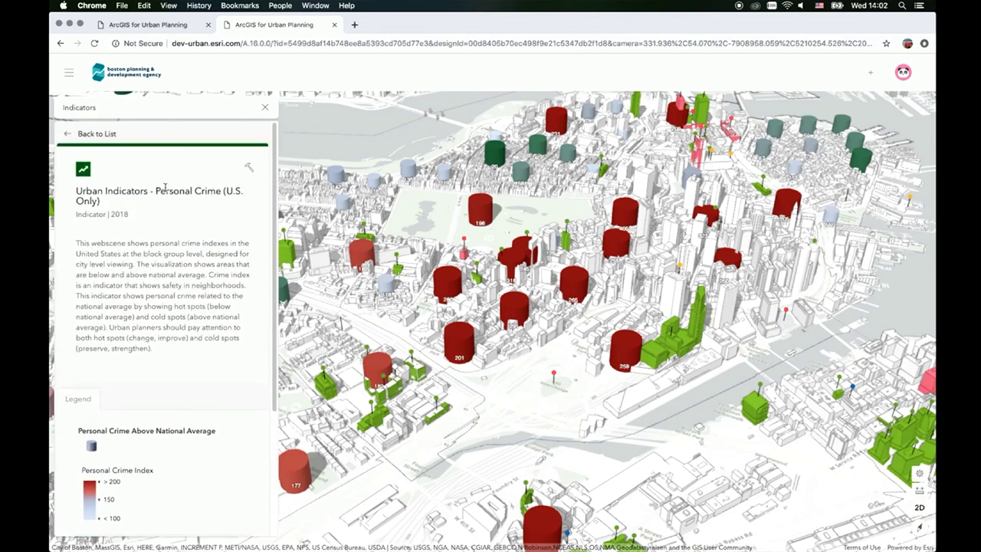
Step: Return to the indicator list and display Population Density (U.S. only) across the wider Boston area
{"action": "left_click", "coordinate": [106, 144]}
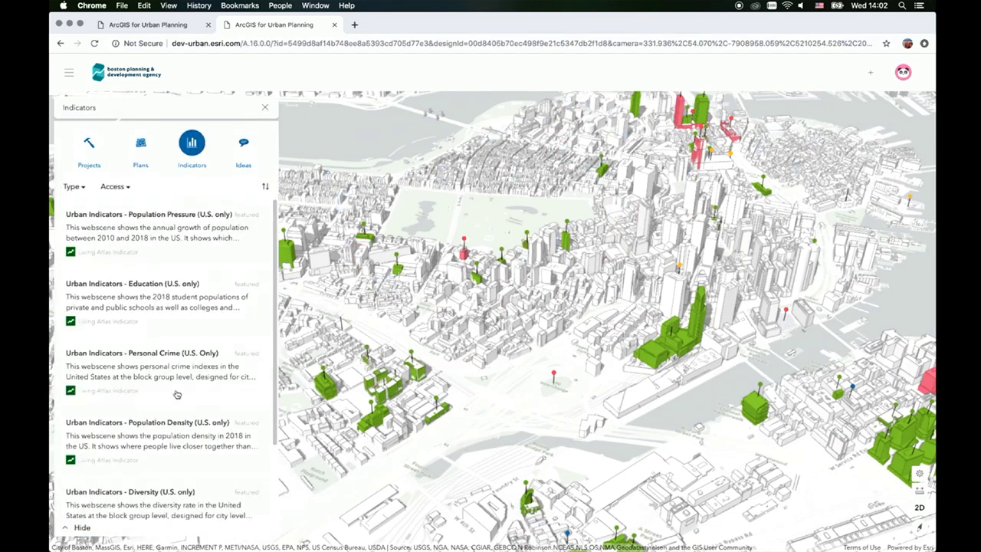
{"action": "left_click", "coordinate": [166, 433]}
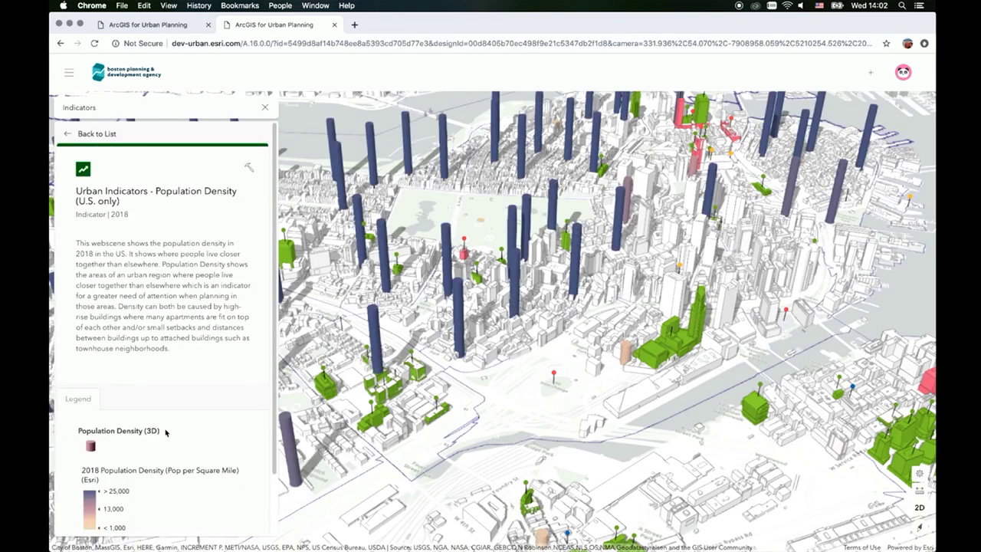
{"action": "scroll", "coordinate": [448, 356], "scroll_direction": "down", "scroll_amount": 6}
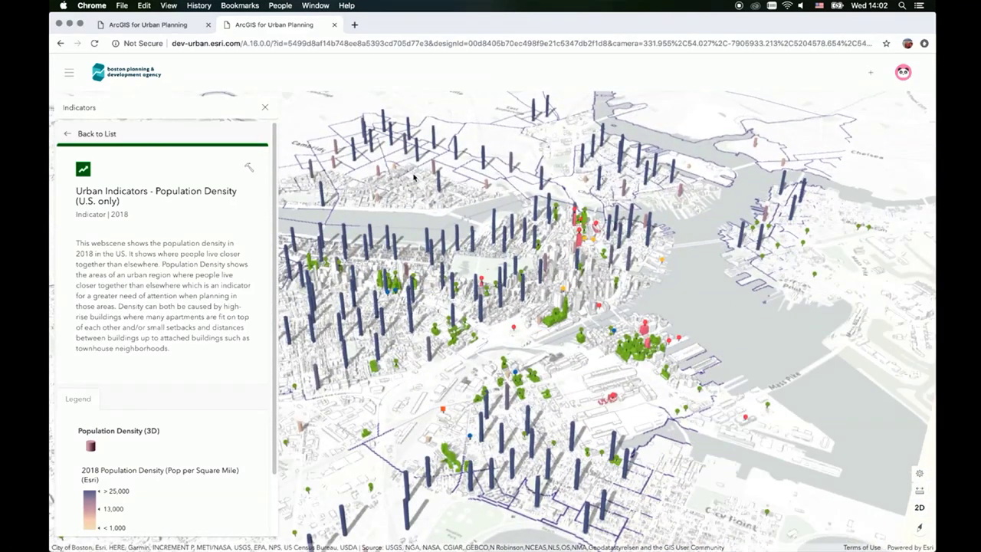
Step: Go back to the Stadt Zürich model, close the indicator and browse the list of public ideas
{"action": "left_click", "coordinate": [174, 28]}
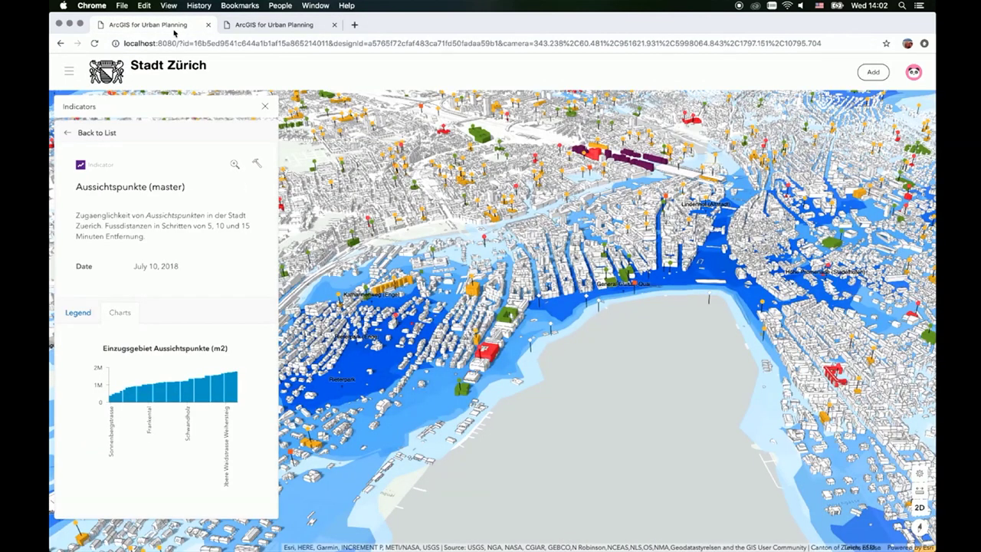
{"action": "left_click", "coordinate": [266, 105]}
{"action": "left_click", "coordinate": [245, 138]}
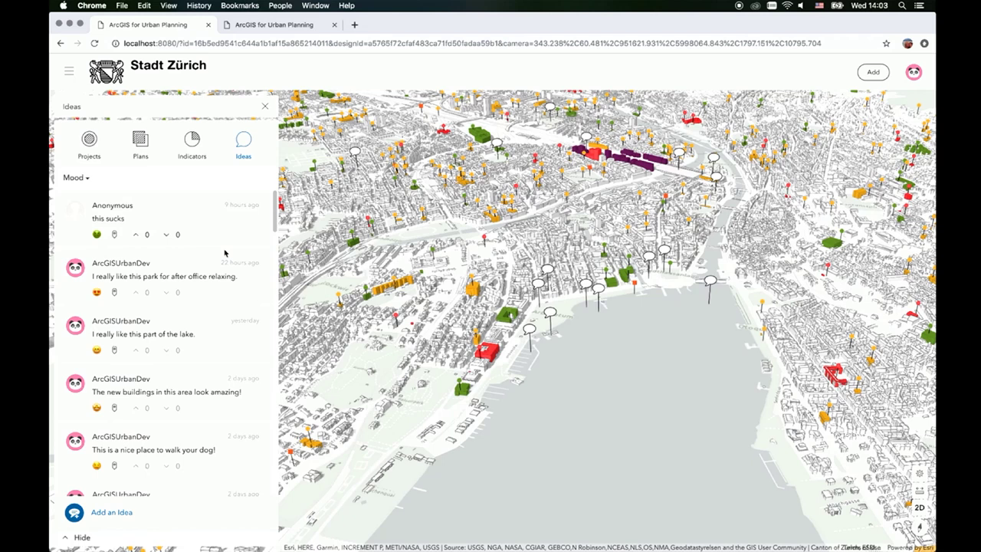
{"action": "scroll", "coordinate": [212, 314], "scroll_direction": "down", "scroll_amount": 5}
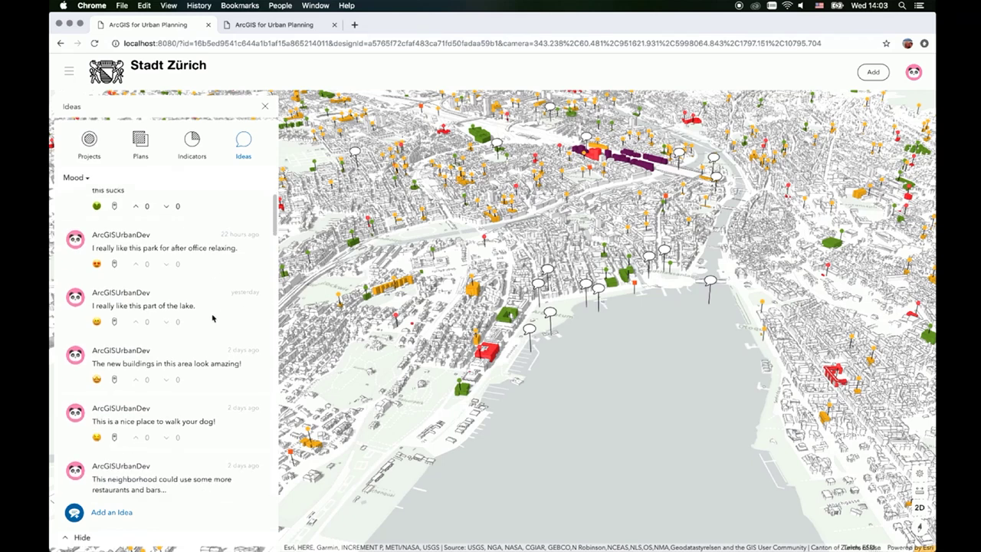
{"action": "scroll", "coordinate": [213, 314], "scroll_direction": "down", "scroll_amount": 3}
{"action": "scroll", "coordinate": [213, 318], "scroll_direction": "up", "scroll_amount": 5}
{"action": "scroll", "coordinate": [212, 318], "scroll_direction": "up", "scroll_amount": 3}
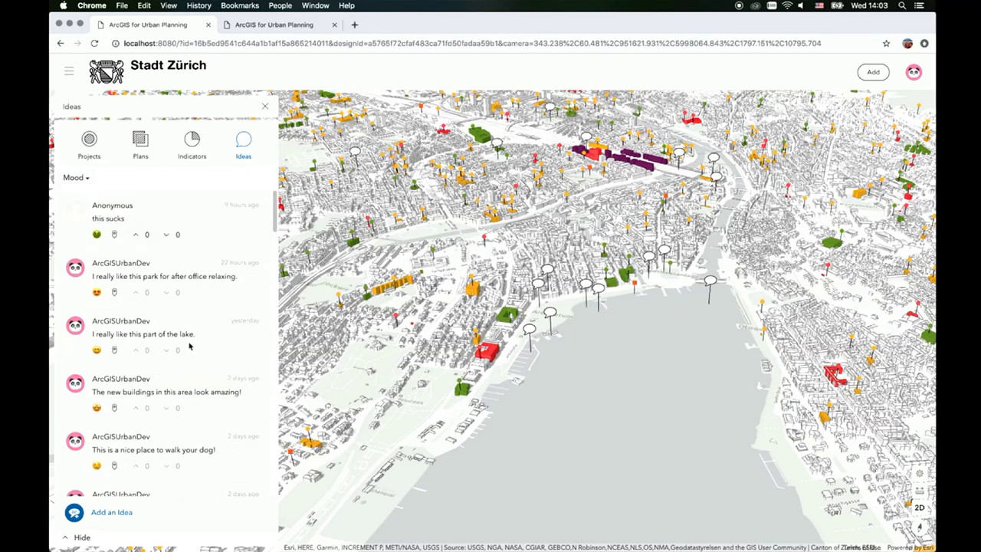
Step: Start a new idea and outline a small four-sided area beside the green lakeside building south of the red one
{"action": "left_click", "coordinate": [111, 512]}
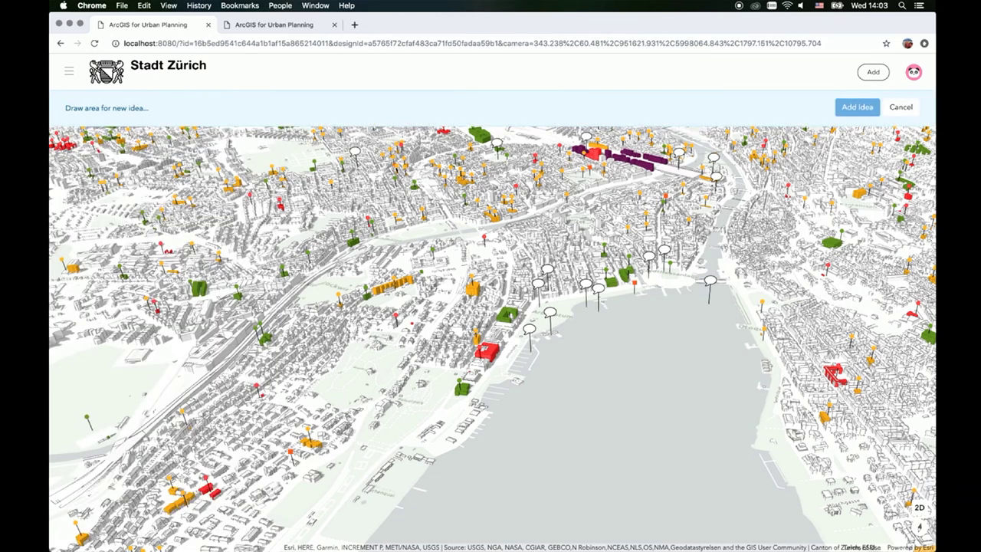
{"action": "left_click", "coordinate": [411, 393]}
{"action": "left_click", "coordinate": [414, 375]}
{"action": "left_click", "coordinate": [434, 401]}
{"action": "left_click", "coordinate": [438, 378]}
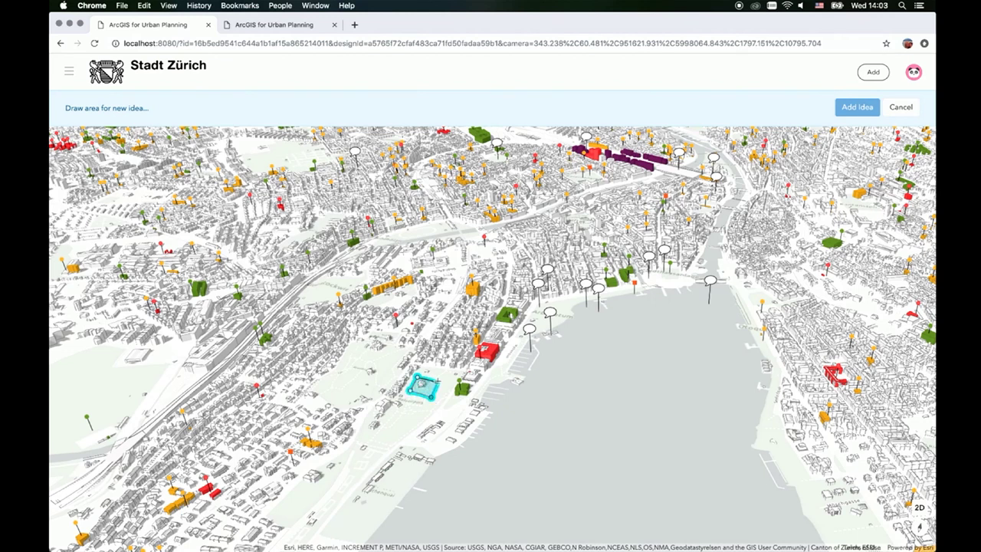
{"action": "left_click", "coordinate": [415, 387]}
{"action": "left_click", "coordinate": [435, 377]}
{"action": "left_click", "coordinate": [439, 390]}
{"action": "double_click", "coordinate": [422, 397]}
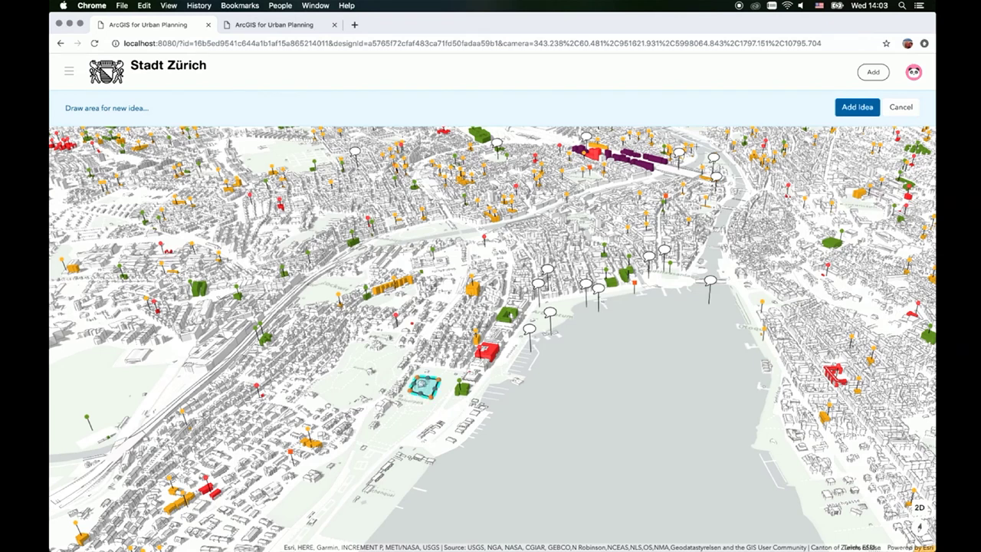
Step: Submit the idea with the feeling Confused and the text "I have a great idea for this area."
{"action": "left_click", "coordinate": [850, 107]}
{"action": "left_click", "coordinate": [400, 243]}
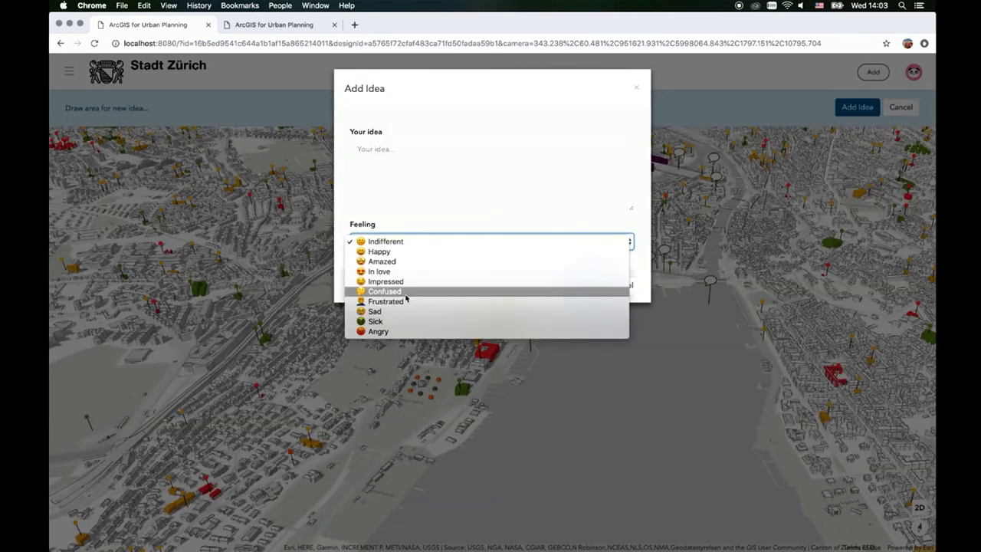
{"action": "left_click", "coordinate": [393, 209]}
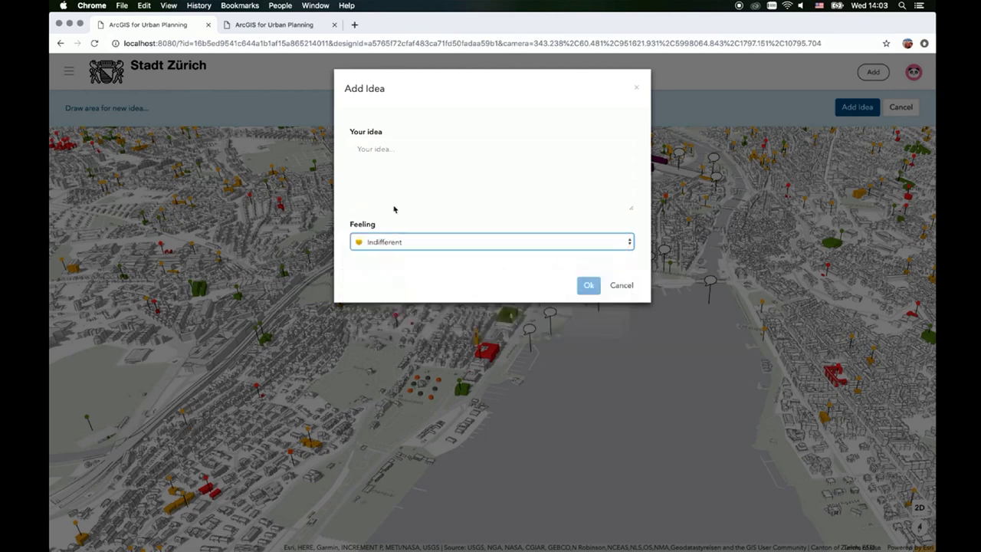
{"action": "left_click", "coordinate": [391, 175]}
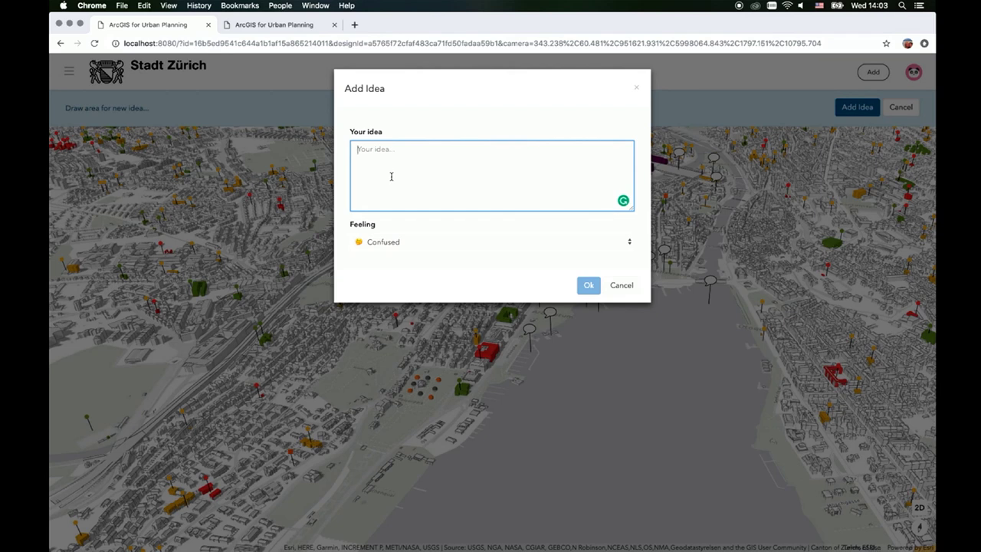
{"action": "type", "text": "I have a great idea"}
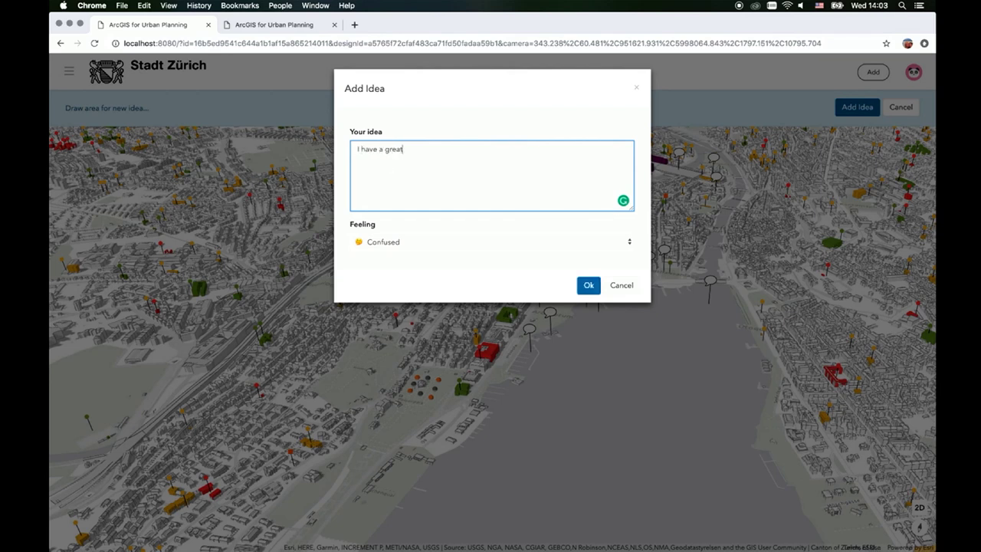
{"action": "type", "text": " for this area."}
{"action": "left_click", "coordinate": [589, 289]}
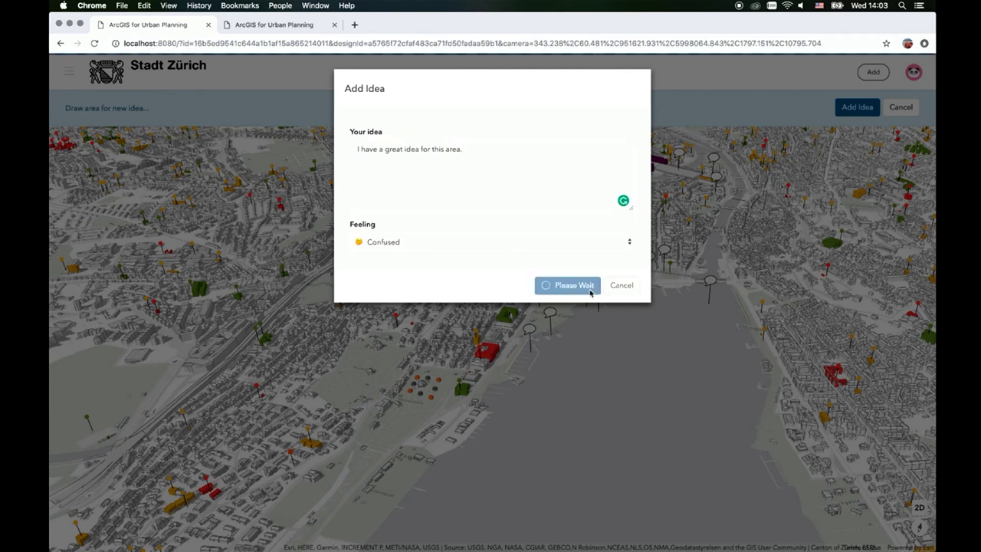
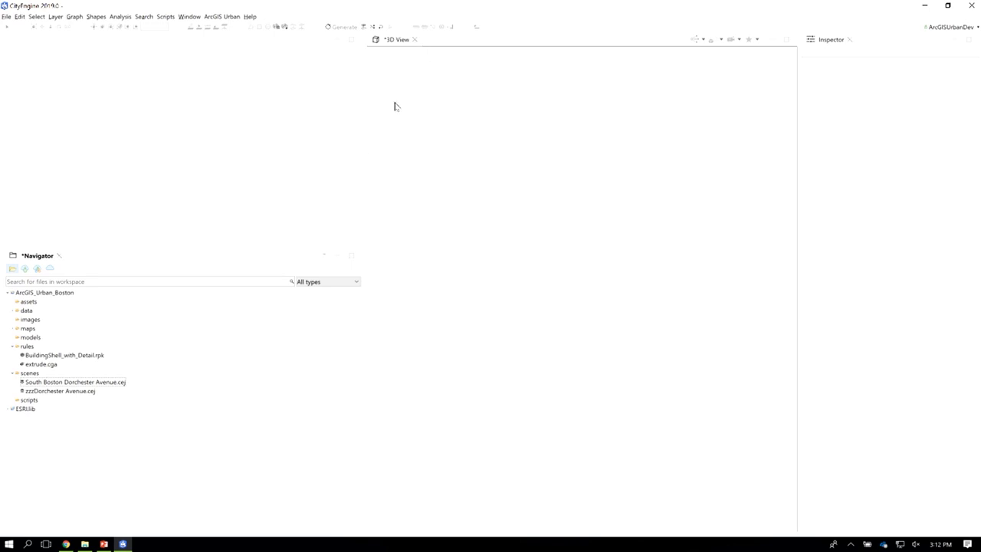
Step: Switch to CityEngine, widen the 3D view and check the signed-in ArcGIS account
{"action": "left_click_drag", "start_coordinate": [362, 150], "coordinate": [258, 145]}
{"action": "left_click", "coordinate": [220, 16]}
{"action": "mouse_move", "coordinate": [250, 16]}
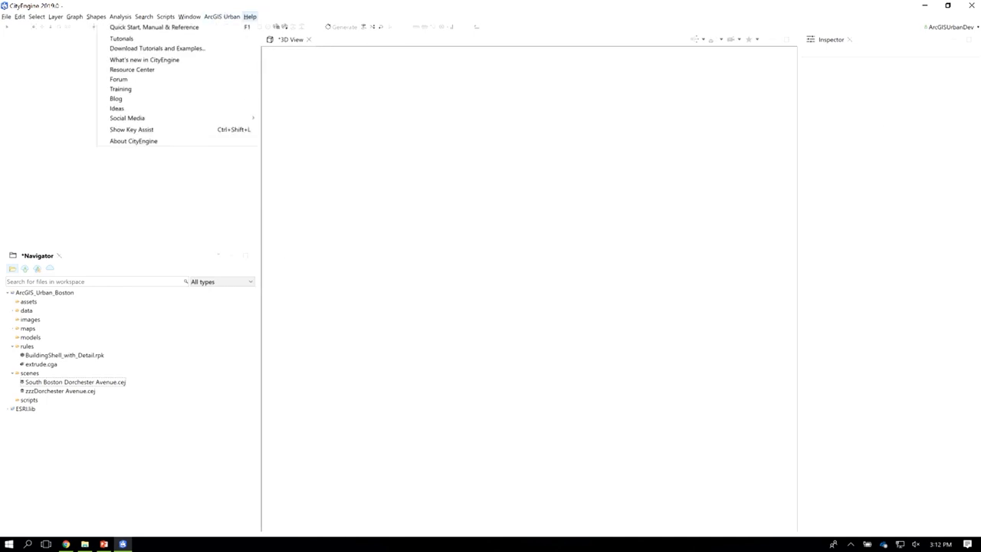
{"action": "left_click", "coordinate": [957, 27]}
{"action": "left_click", "coordinate": [957, 28]}
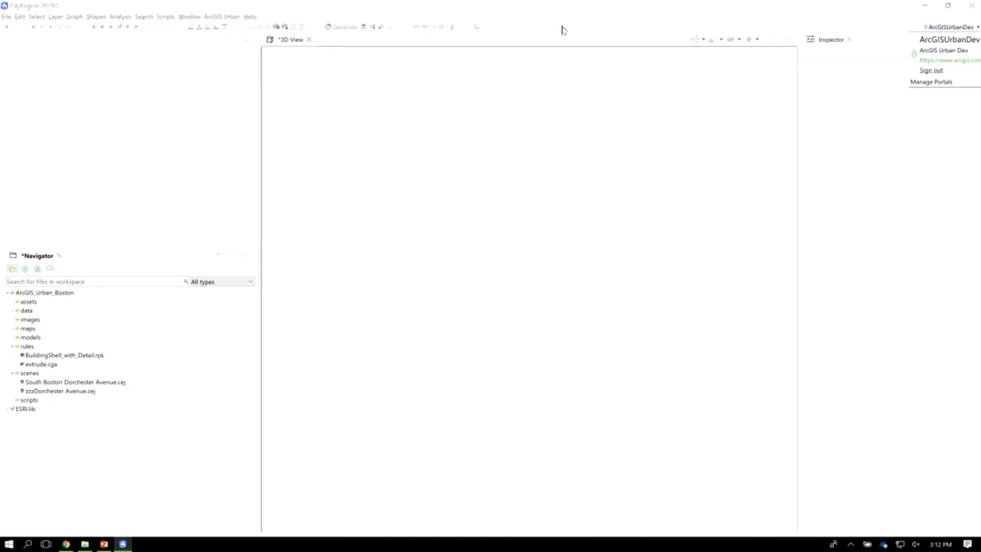
Step: Open the ArcGIS Urban project/plan import window and enlarge it to show the full map
{"action": "left_click", "coordinate": [218, 16]}
{"action": "left_click", "coordinate": [218, 16]}
{"action": "left_click", "coordinate": [192, 27]}
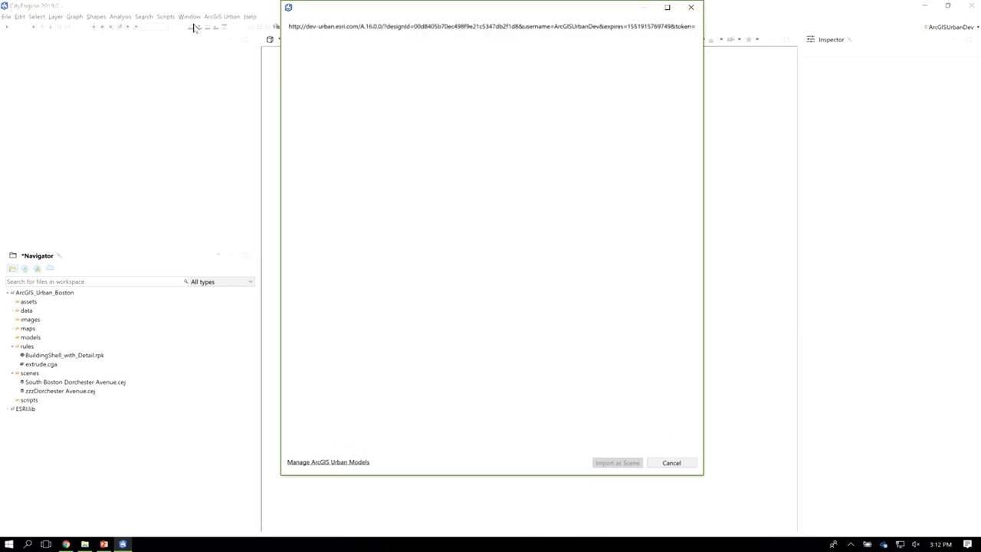
{"action": "left_click_drag", "start_coordinate": [409, 13], "coordinate": [273, 26]}
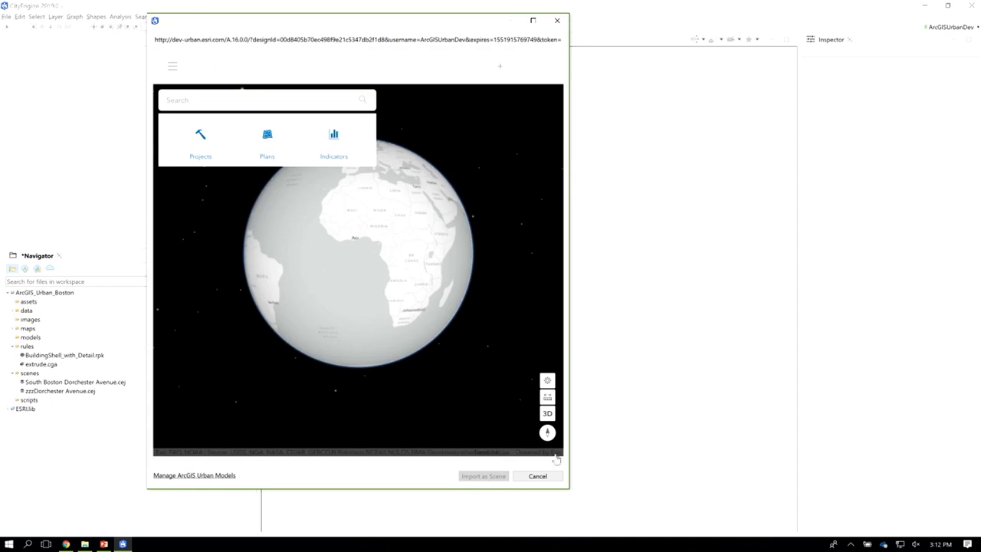
{"action": "left_click_drag", "start_coordinate": [568, 491], "coordinate": [878, 515]}
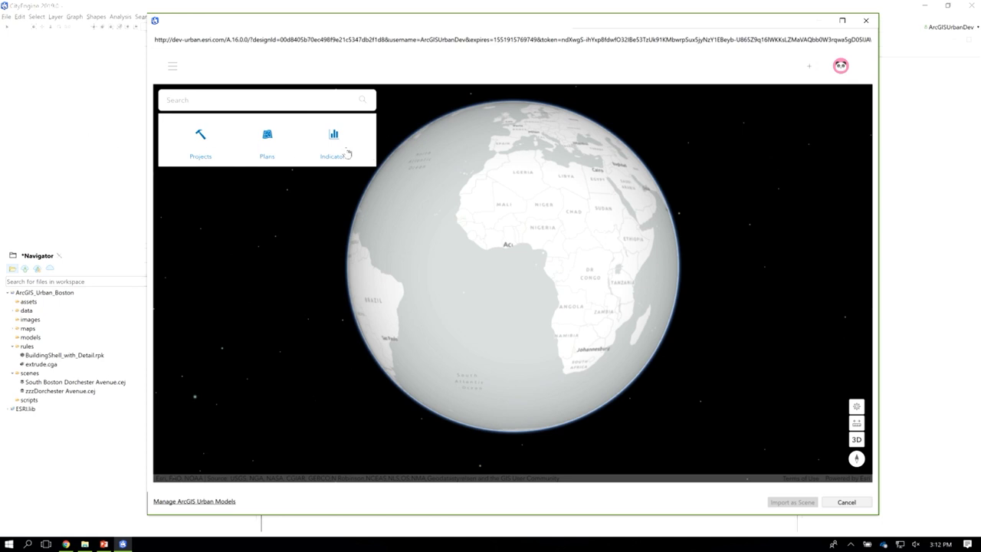
Step: Pick the plan SOUTH BOSTON: Dorchester Avenue, inspect its buildings in 3D and import it as a scene
{"action": "left_click", "coordinate": [268, 135]}
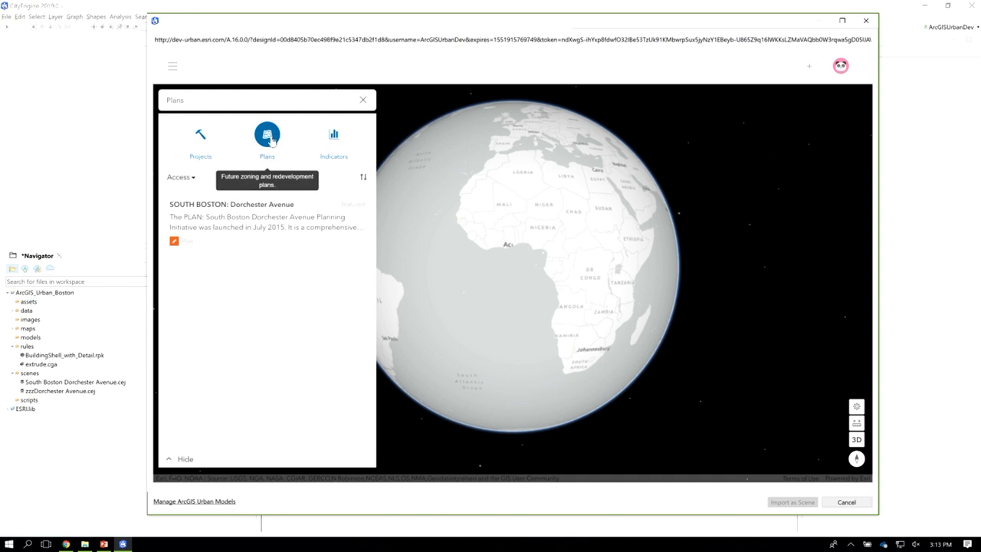
{"action": "left_click", "coordinate": [243, 215]}
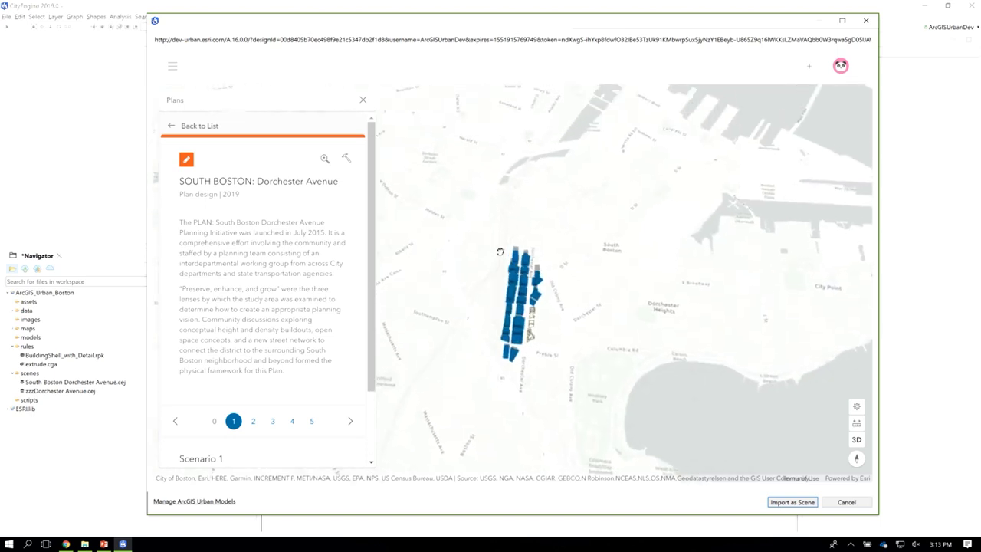
{"action": "scroll", "coordinate": [490, 273], "scroll_direction": "up", "scroll_amount": 5}
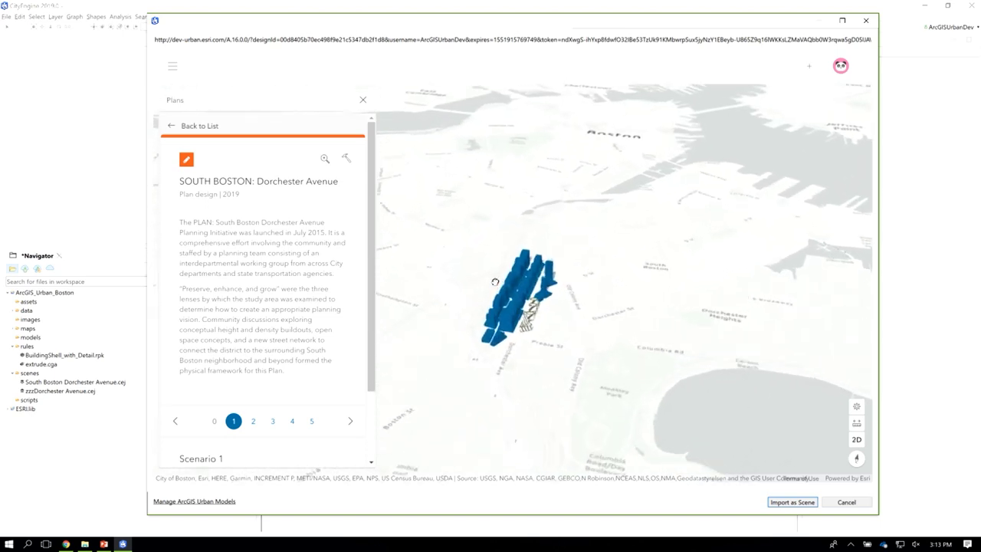
{"action": "scroll", "coordinate": [495, 282], "scroll_direction": "up", "scroll_amount": 3}
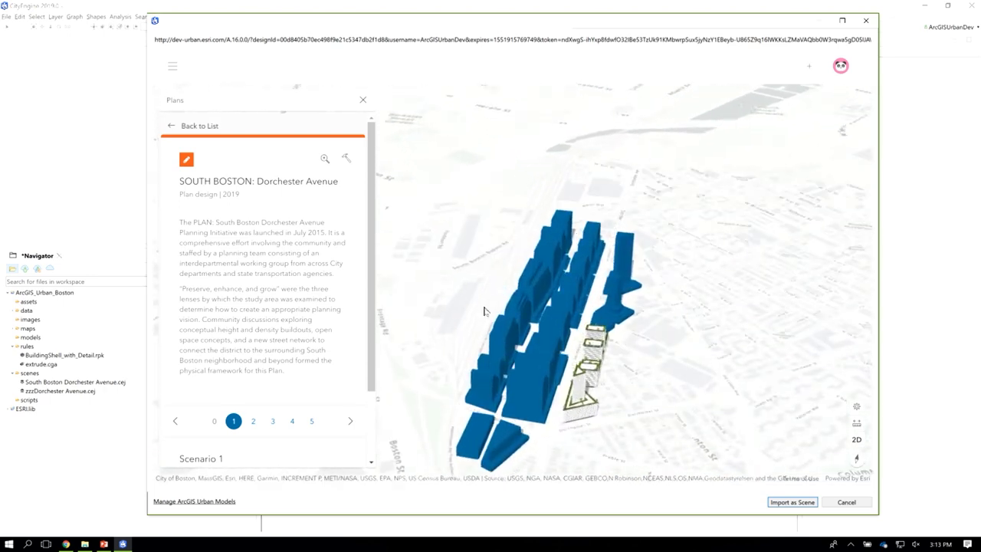
{"action": "scroll", "coordinate": [520, 308], "scroll_direction": "up", "scroll_amount": 4}
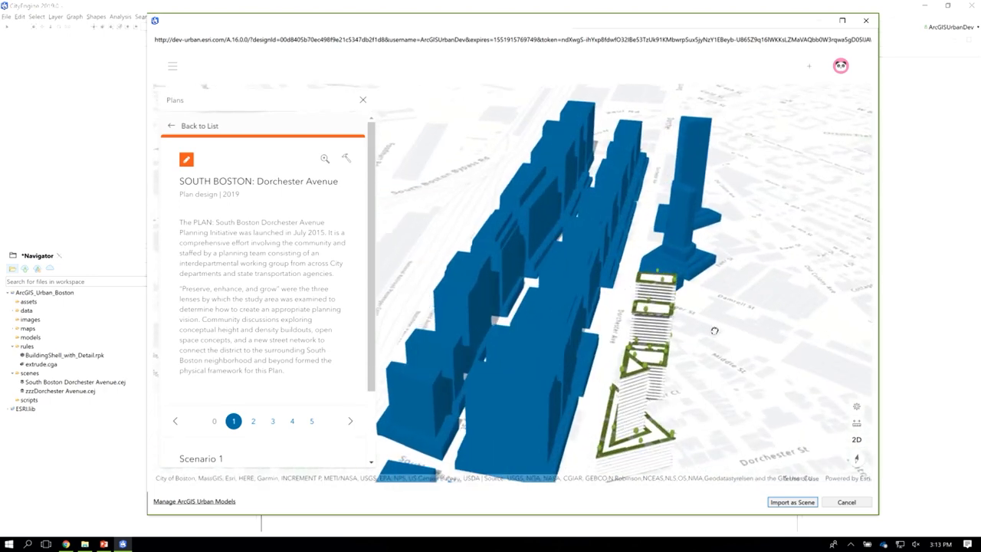
{"action": "left_click_drag", "start_coordinate": [511, 314], "coordinate": [499, 287]}
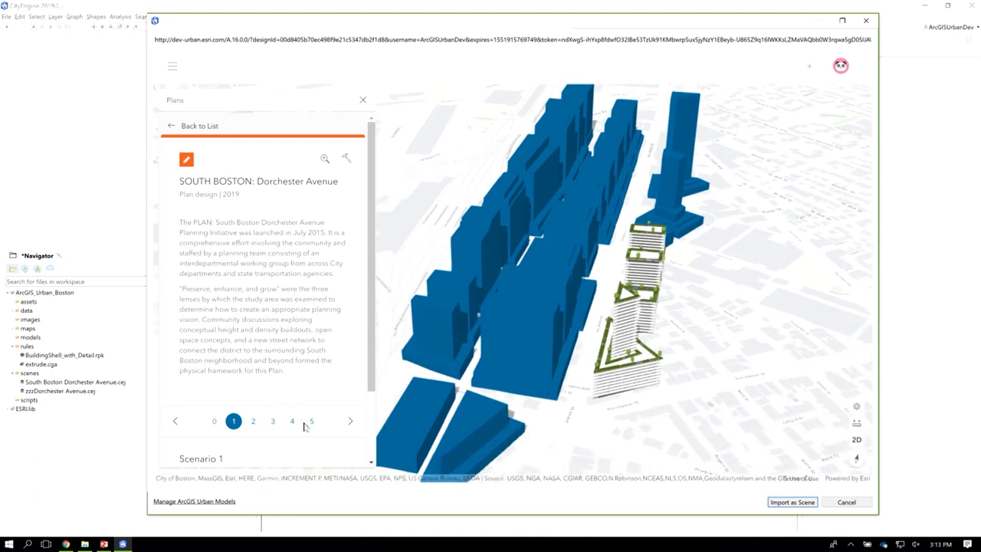
{"action": "left_click", "coordinate": [783, 502]}
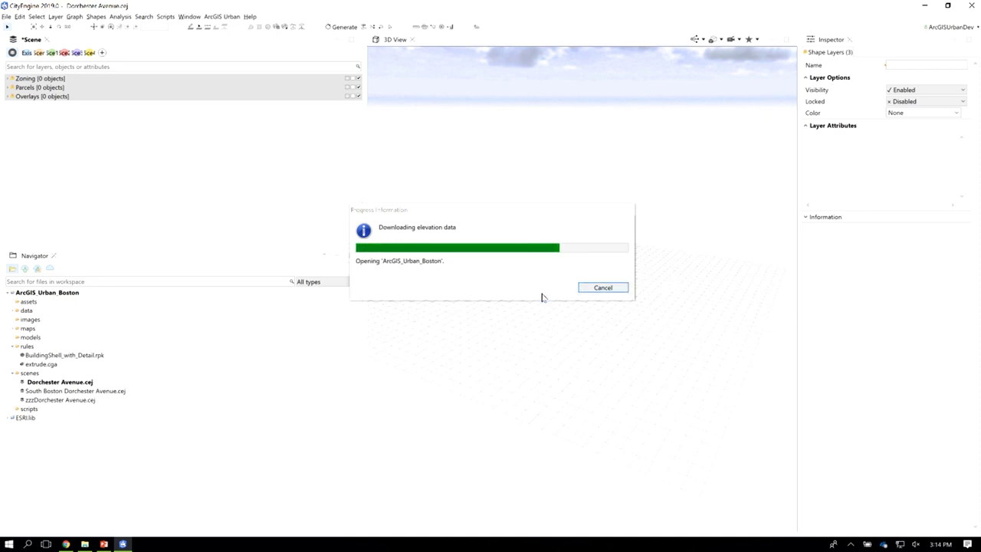
{"action": "left_click", "coordinate": [597, 288]}
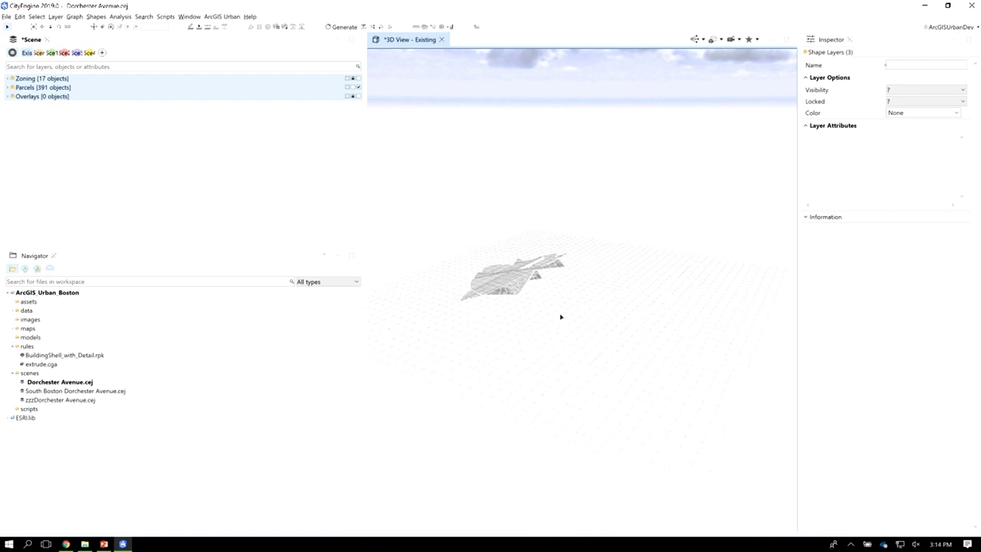
Step: Open the scene zzzDorchester Avenue.cej without saving the current scene and regenerate its saved models
{"action": "double_click", "coordinate": [70, 400]}
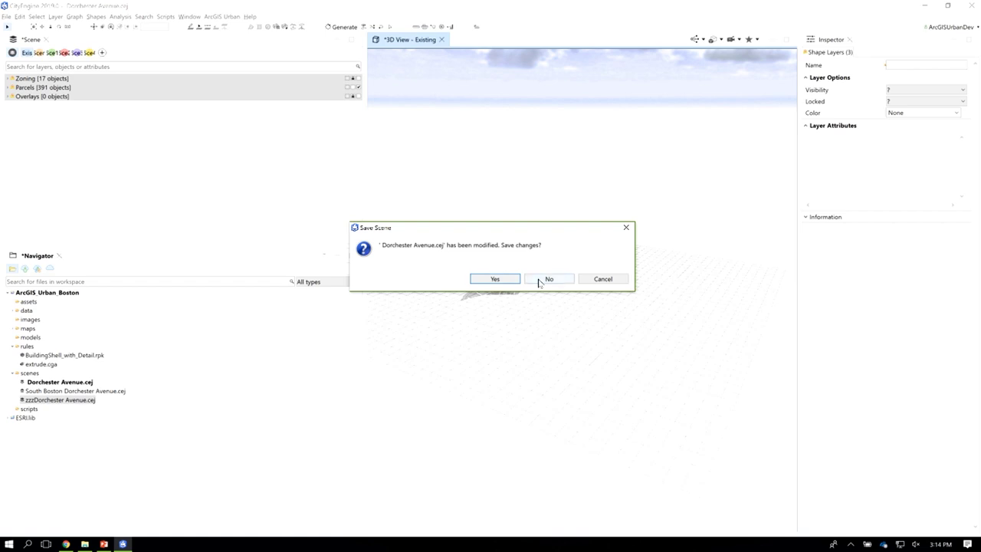
{"action": "left_click", "coordinate": [538, 282]}
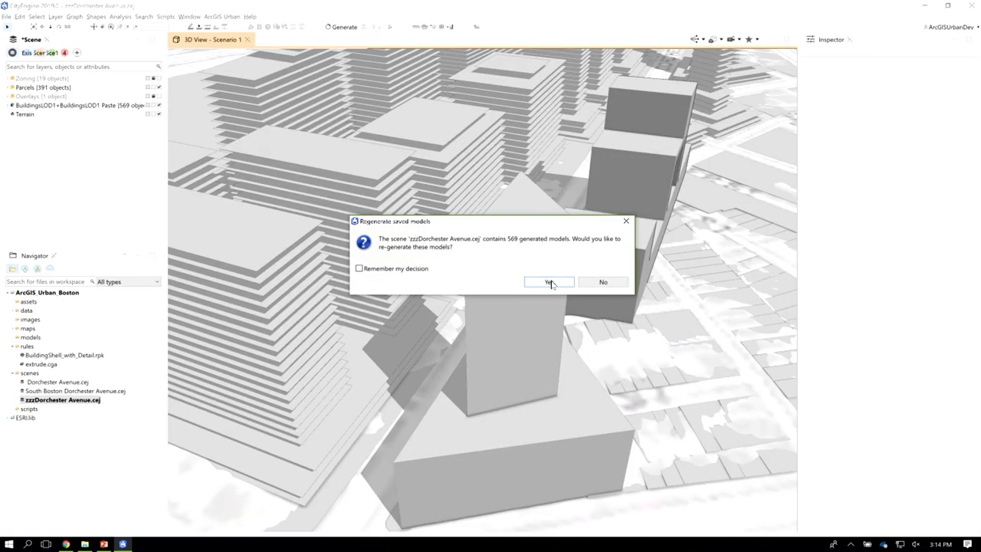
{"action": "left_click", "coordinate": [548, 282]}
Step: Show the generated building models in the 3D view of the whole Dorchester Avenue district
{"action": "scroll", "coordinate": [390, 265], "scroll_direction": "down", "scroll_amount": 2}
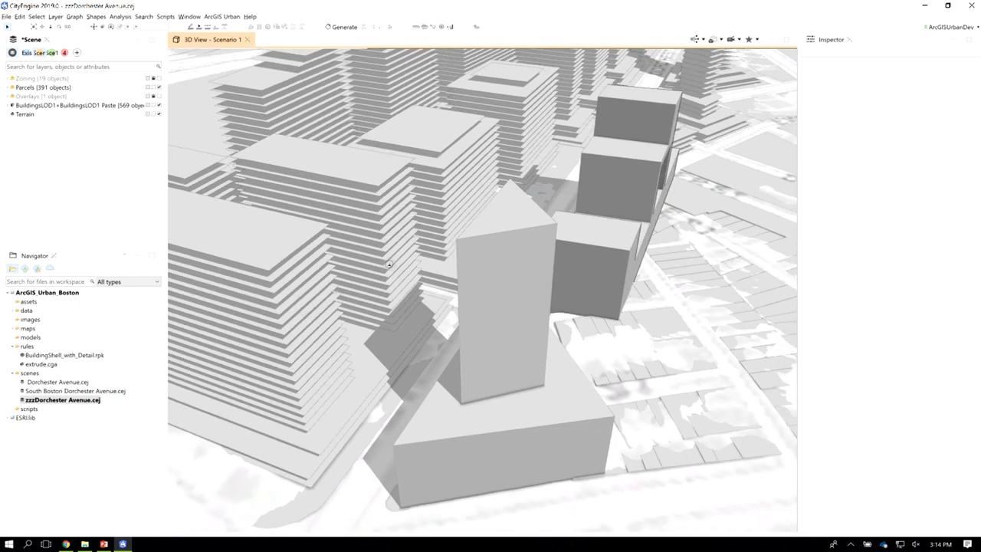
{"action": "scroll", "coordinate": [390, 264], "scroll_direction": "down", "scroll_amount": 1}
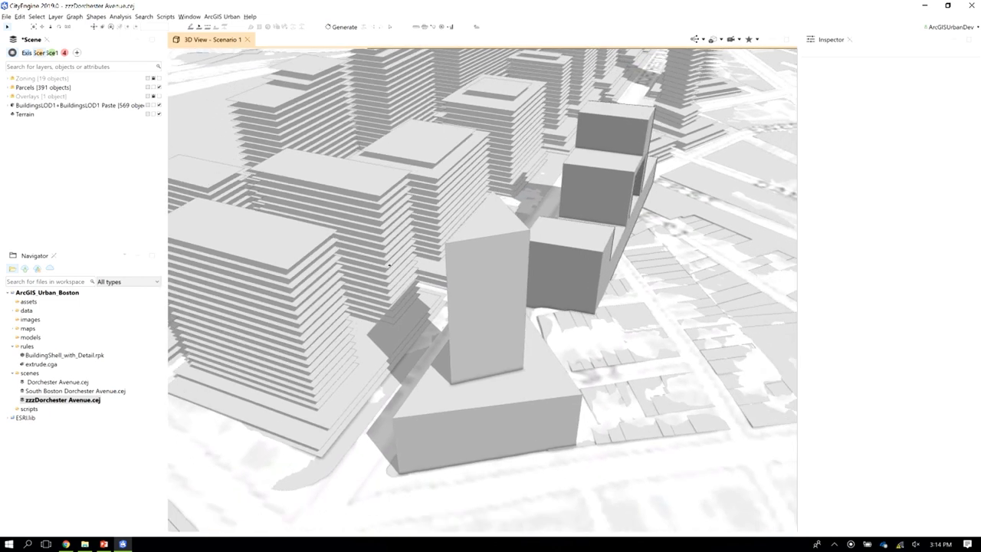
{"action": "scroll", "coordinate": [389, 265], "scroll_direction": "down", "scroll_amount": 3}
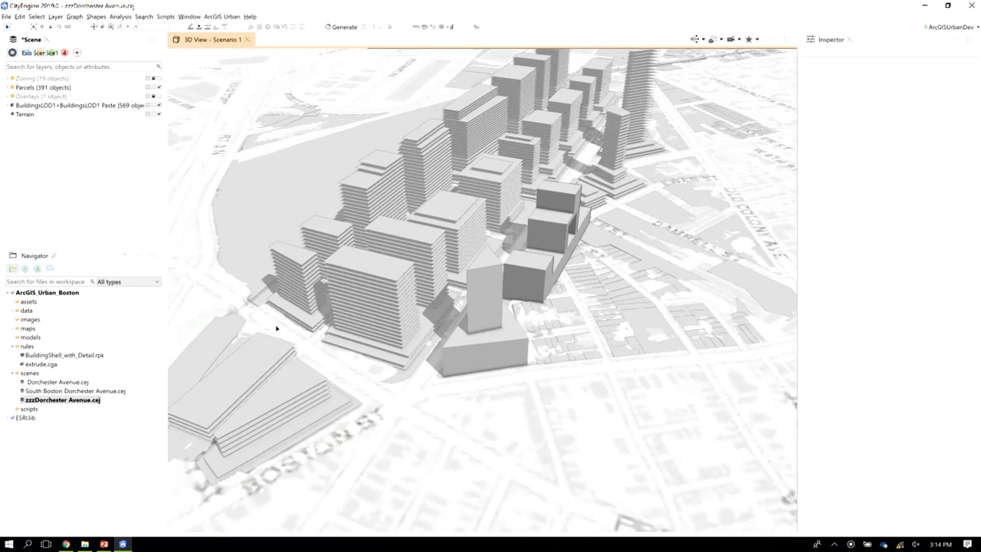
{"action": "scroll", "coordinate": [377, 289], "scroll_direction": "down", "scroll_amount": 1}
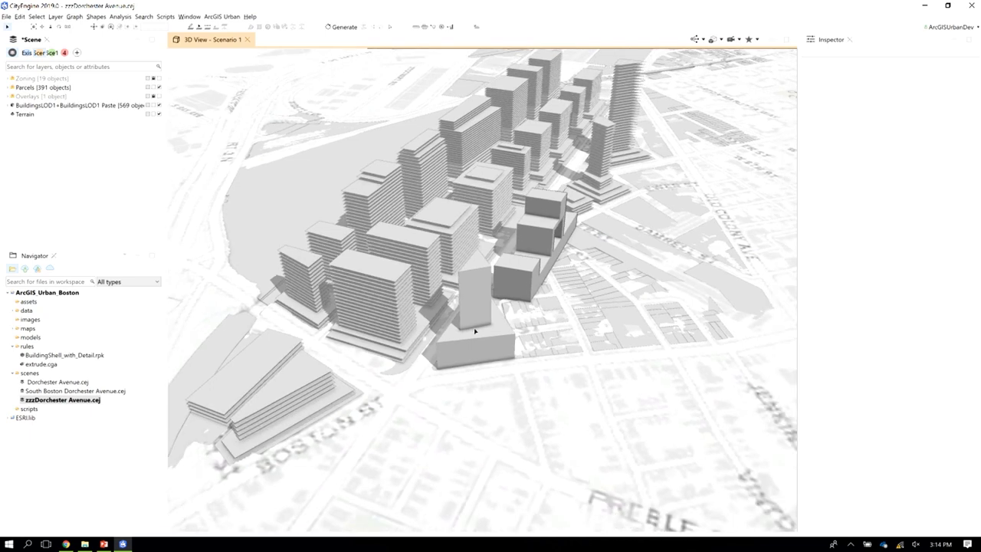
{"action": "left_click", "coordinate": [721, 44]}
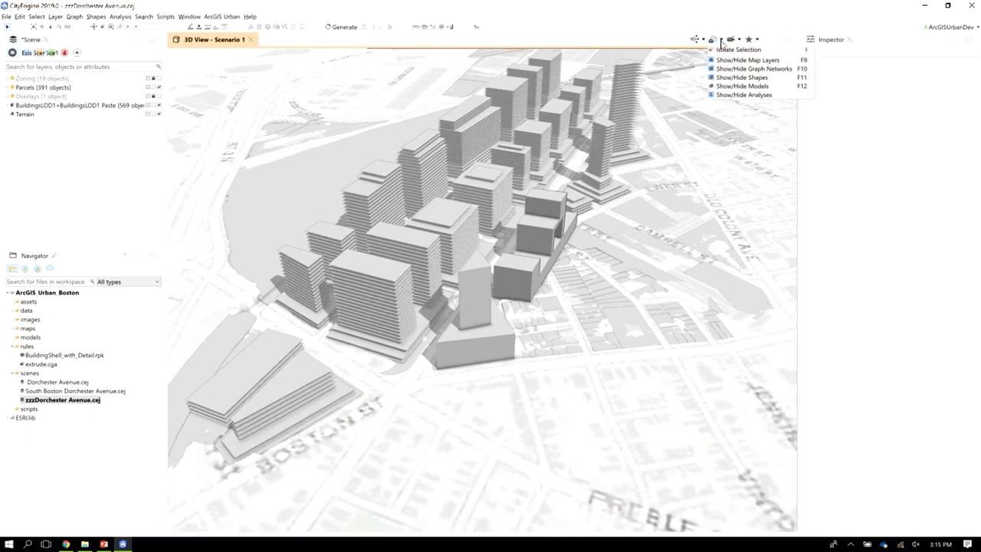
{"action": "left_click", "coordinate": [721, 86]}
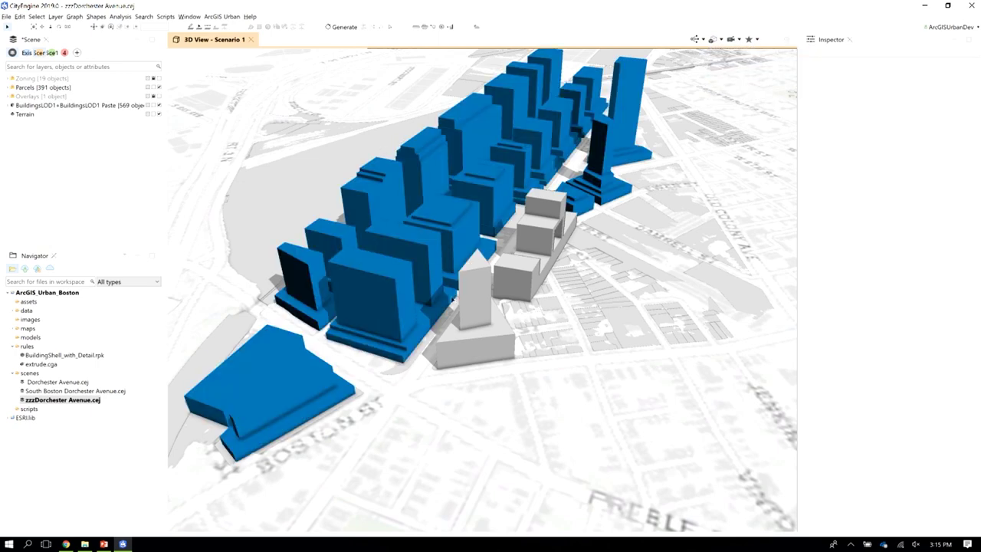
Step: Assign the rule package BuildingShell_with_Detail.rpk to the triangular corner tower and its base, and hide the shapes in the 3D view
{"action": "left_click", "coordinate": [473, 320]}
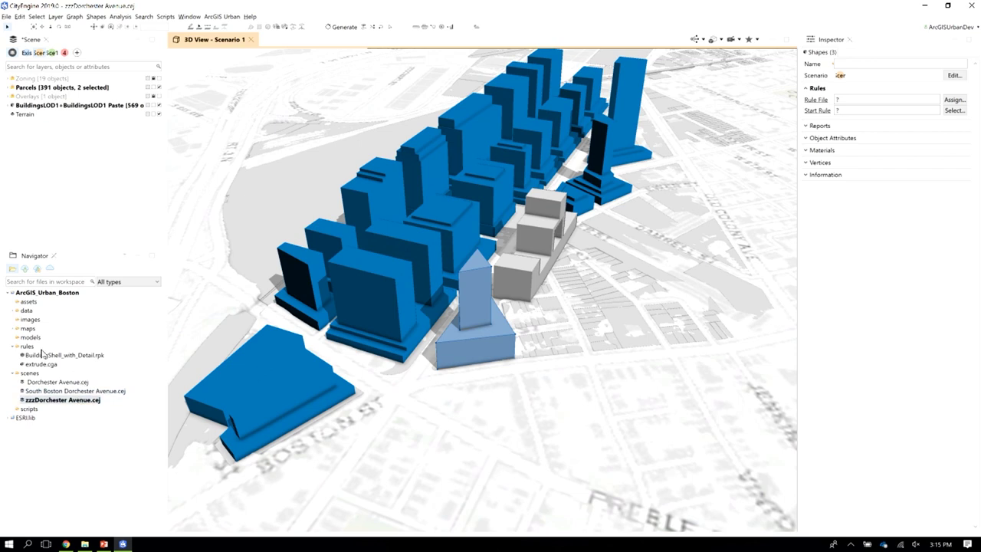
{"action": "left_click_drag", "start_coordinate": [44, 355], "coordinate": [475, 337]}
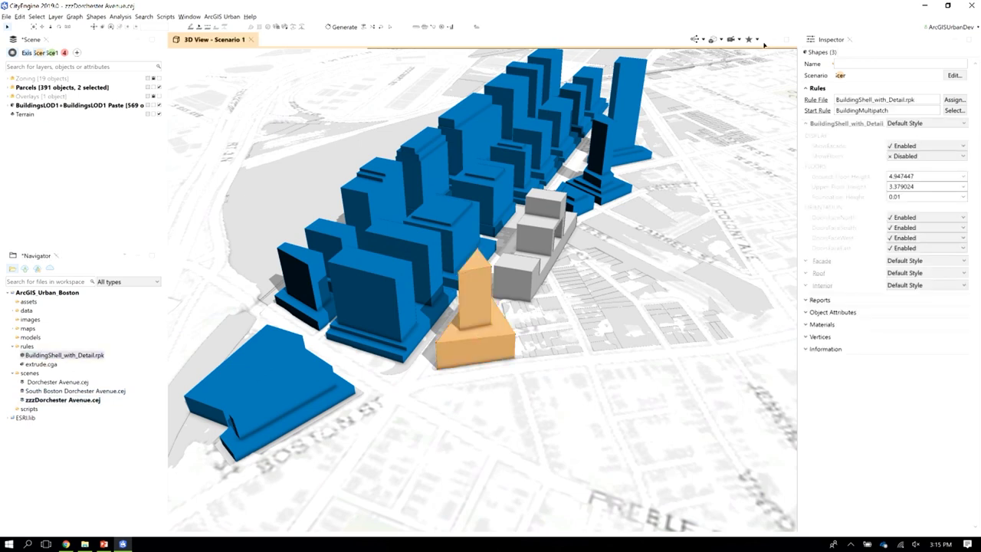
{"action": "left_click", "coordinate": [721, 39]}
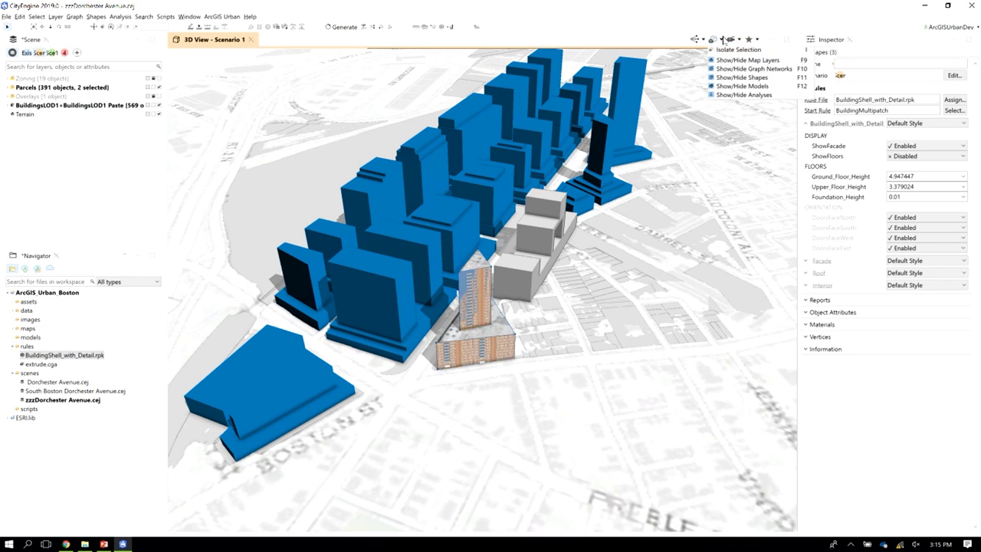
{"action": "left_click", "coordinate": [721, 86]}
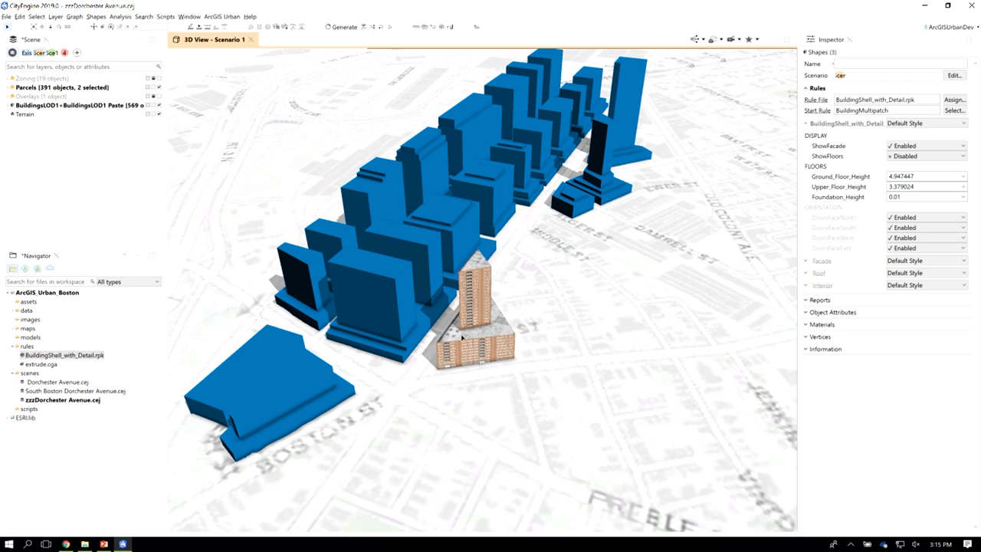
Step: Synchronize all scenarios with ArcGIS Urban and display Scenario 1 again
{"action": "scroll", "coordinate": [462, 335], "scroll_direction": "up", "scroll_amount": 3}
{"action": "scroll", "coordinate": [463, 334], "scroll_direction": "up", "scroll_amount": 2}
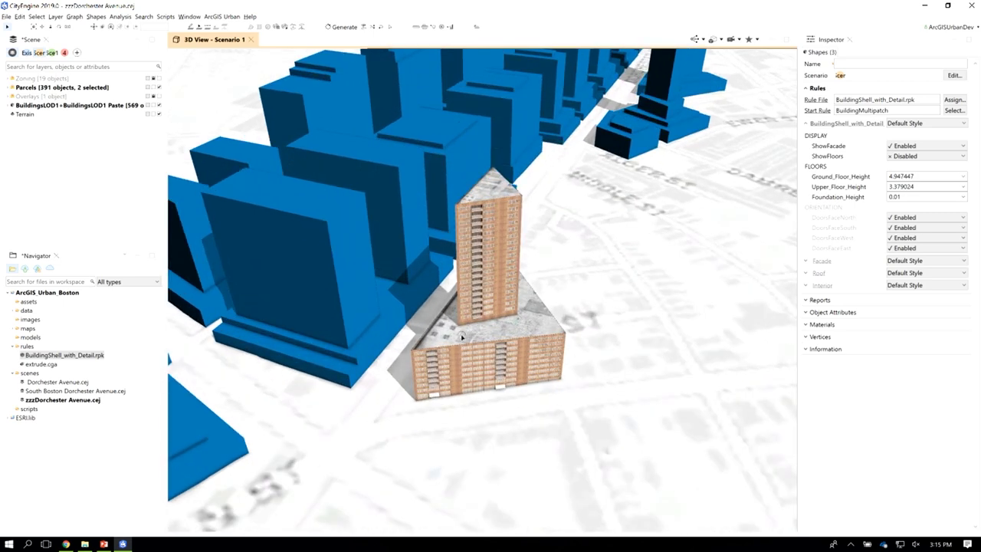
{"action": "left_click", "coordinate": [485, 314]}
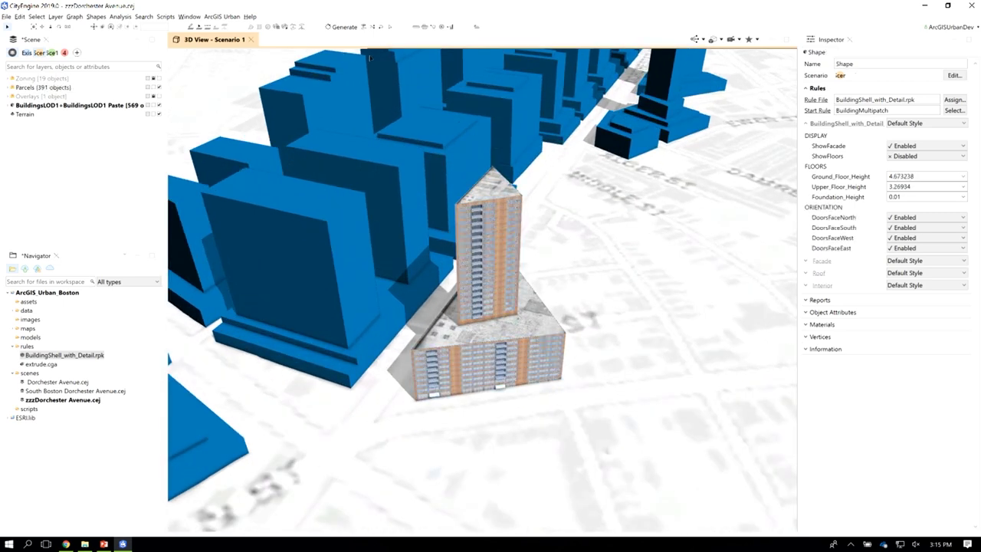
{"action": "left_click", "coordinate": [222, 19]}
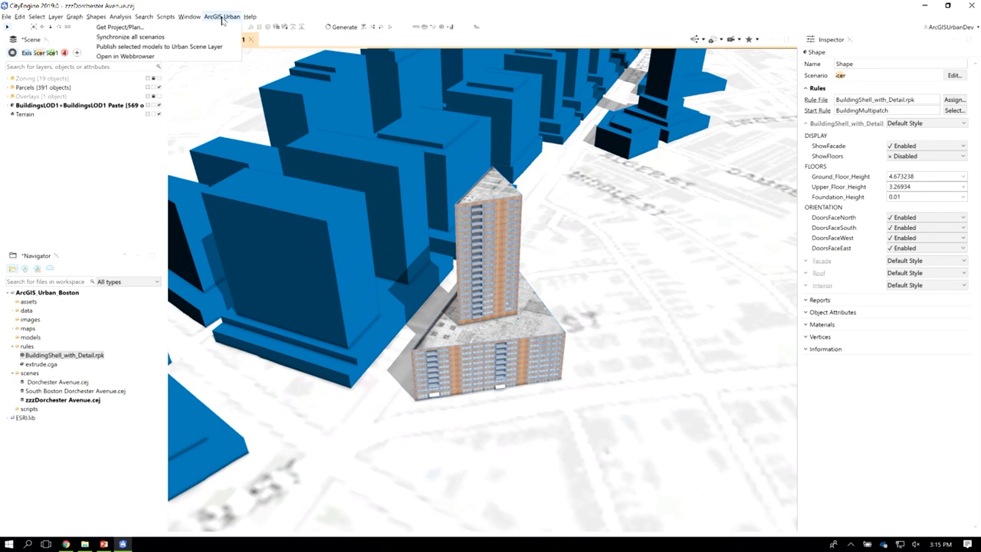
{"action": "left_click", "coordinate": [173, 39]}
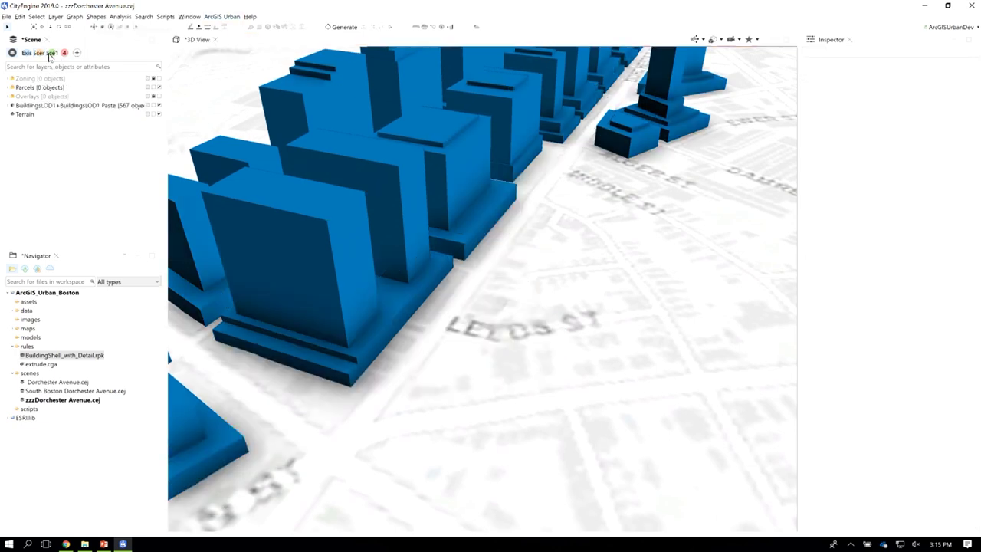
{"action": "left_click", "coordinate": [35, 55]}
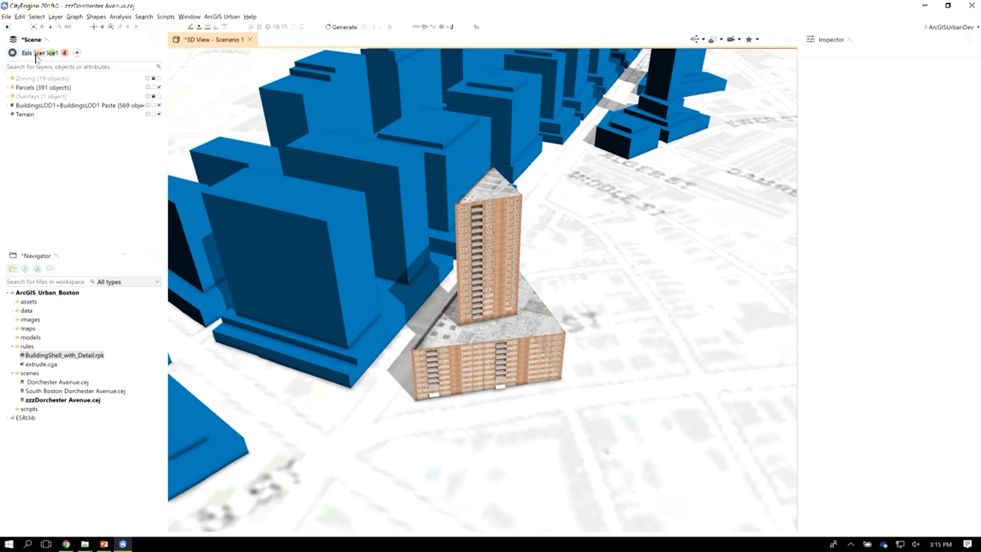
Step: Select the textured tower and bring up the command for publishing selected models to the Urban scene layer
{"action": "left_click", "coordinate": [223, 17]}
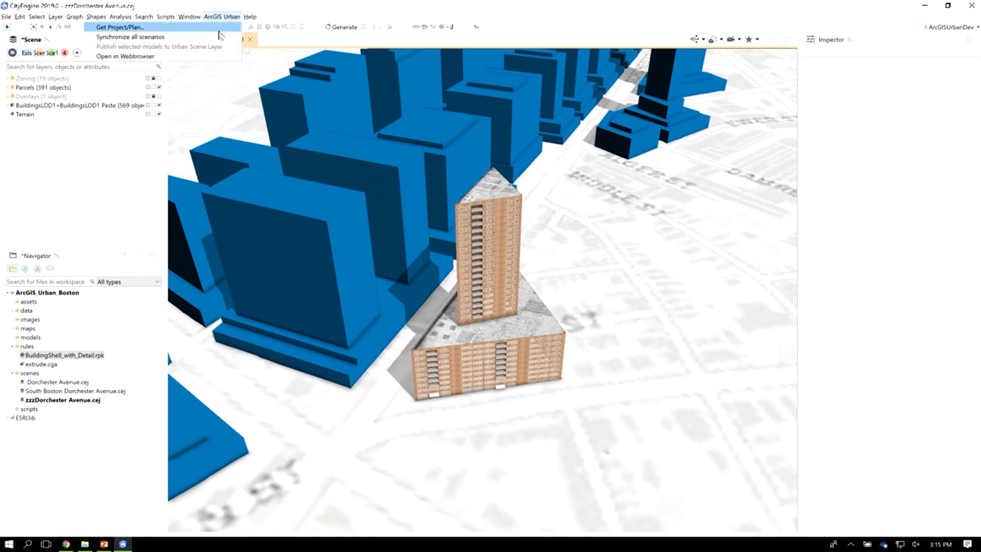
{"action": "left_click", "coordinate": [502, 289]}
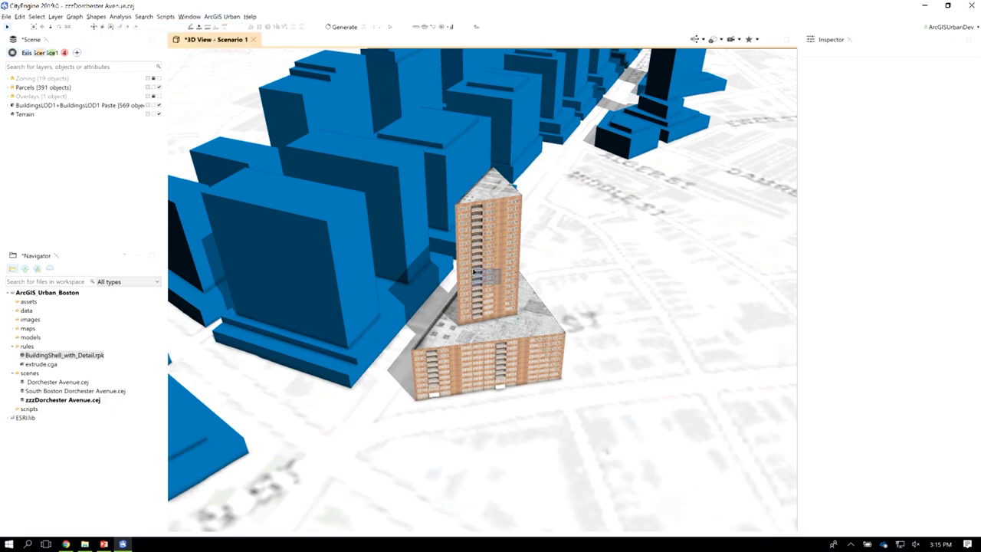
{"action": "left_click", "coordinate": [221, 17]}
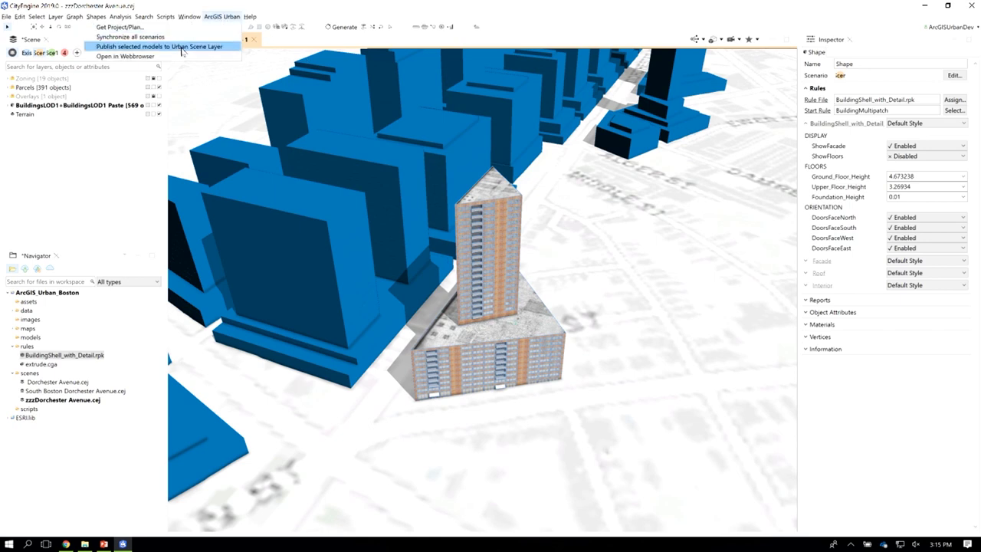
Step: Switch to ArcGIS Urban in the browser, open the plan SOUTH BOSTON: Dorchester Avenue and view its scenario number 5
{"action": "key", "text": "alt+Tab"}
{"action": "key", "text": "alt+Tab"}
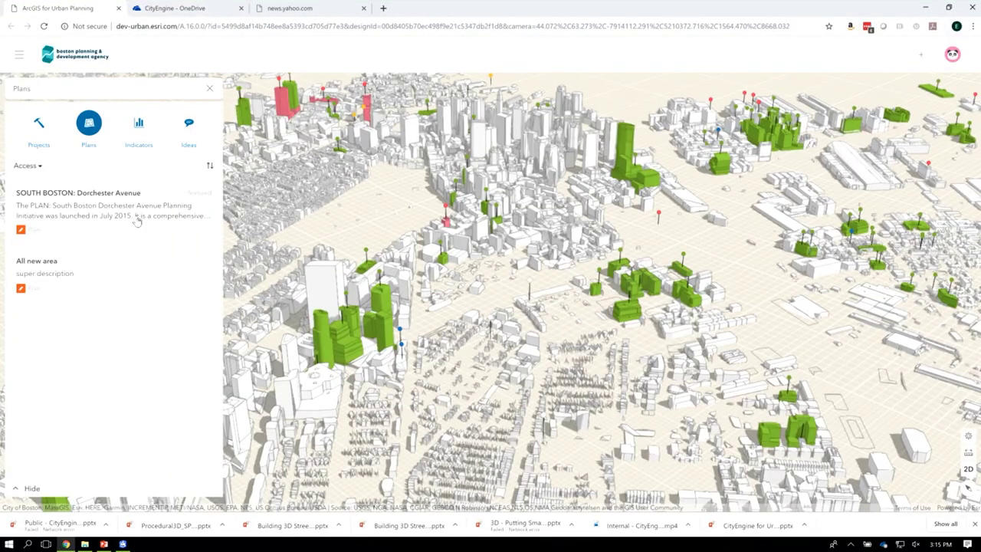
{"action": "left_click", "coordinate": [138, 216]}
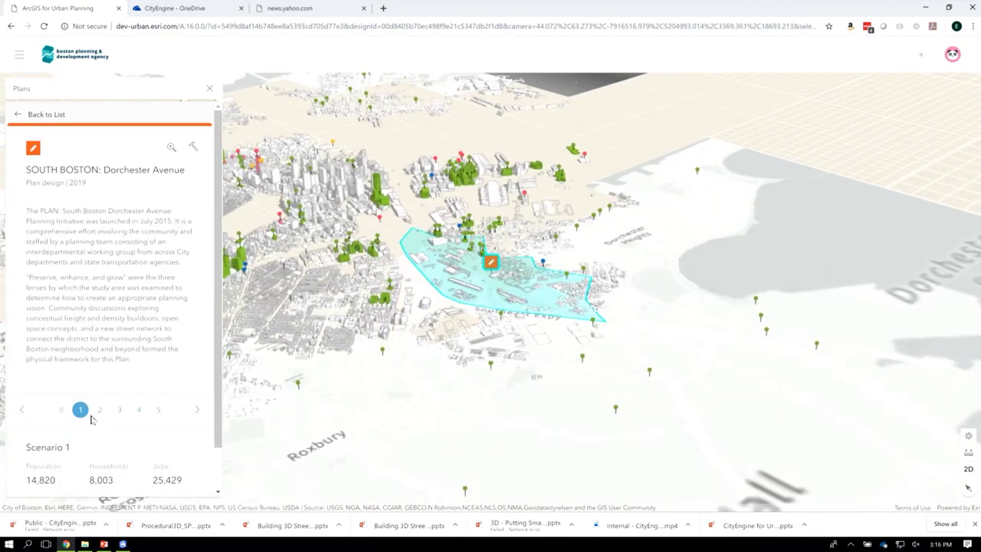
{"action": "left_click", "coordinate": [159, 412]}
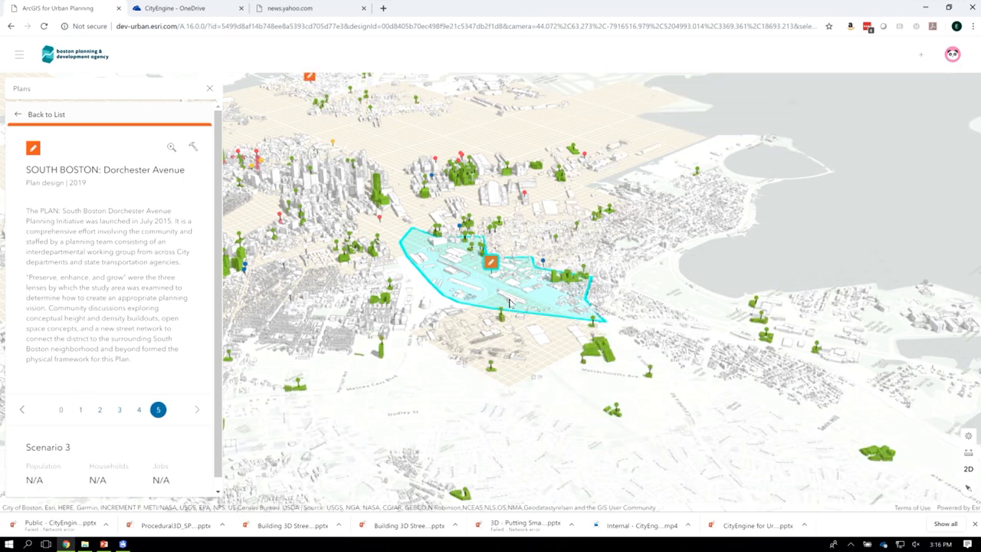
{"action": "scroll", "coordinate": [526, 278], "scroll_direction": "up", "scroll_amount": 5}
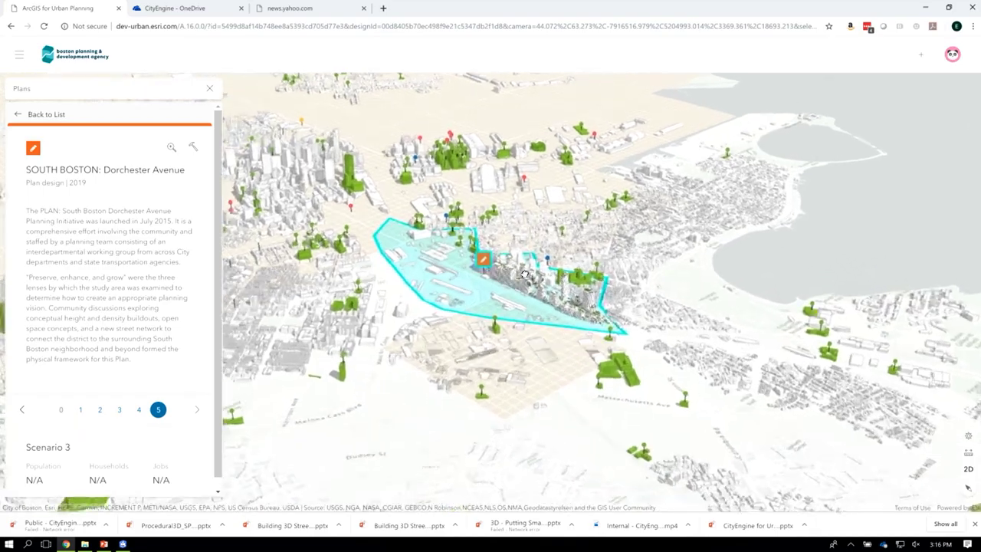
Step: Examine the scenario's proposed buildings along Dorchester Avenue up close and against the surrounding city in the 3D scene
{"action": "scroll", "coordinate": [526, 275], "scroll_direction": "up", "scroll_amount": 5}
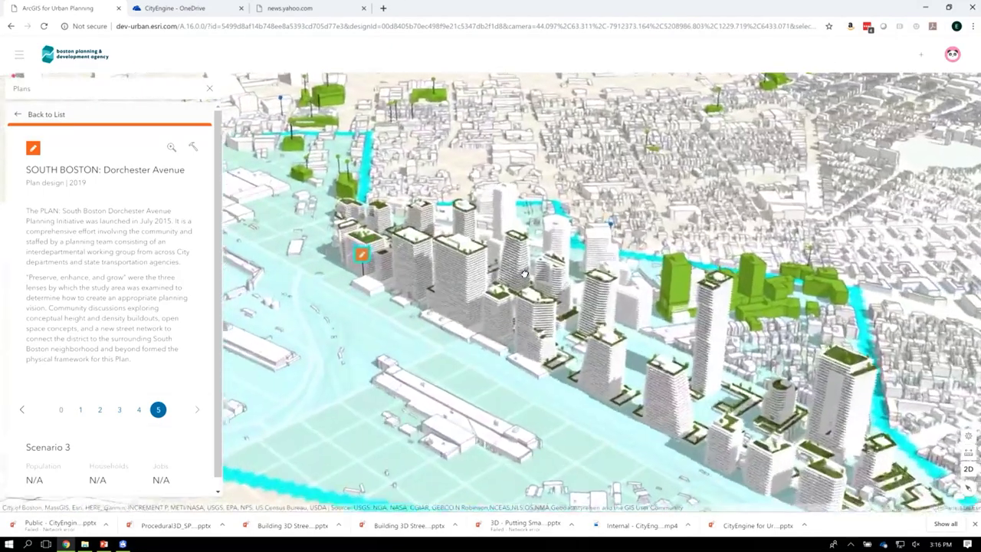
{"action": "scroll", "coordinate": [525, 275], "scroll_direction": "up", "scroll_amount": 2}
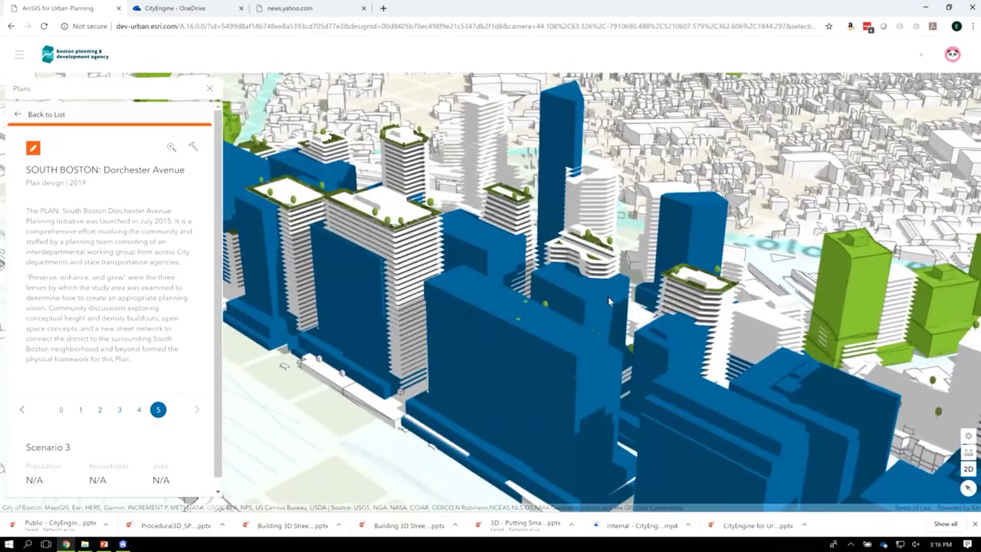
{"action": "left_click_drag", "start_coordinate": [589, 280], "coordinate": [440, 207]}
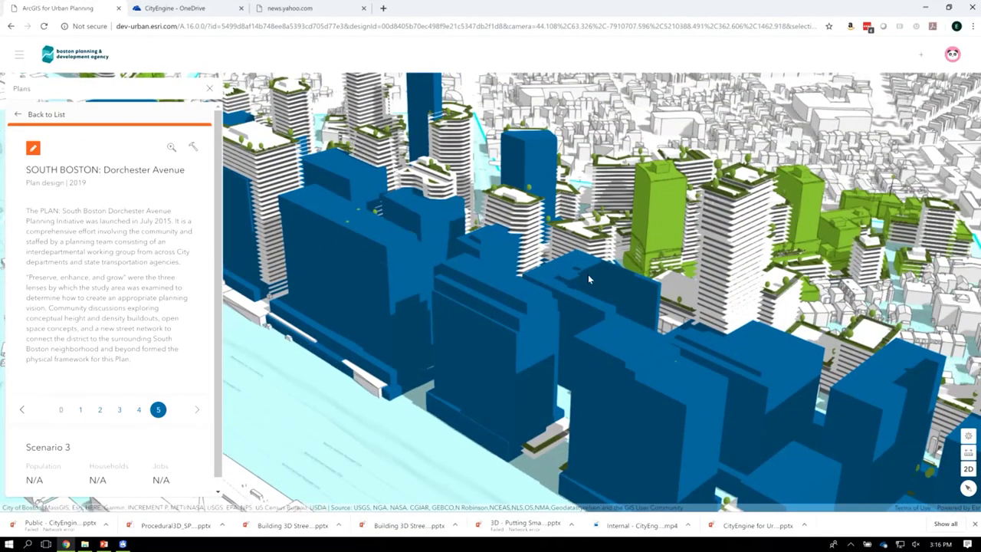
{"action": "scroll", "coordinate": [427, 272], "scroll_direction": "up", "scroll_amount": 2}
{"action": "right_click_drag", "start_coordinate": [427, 272], "coordinate": [651, 374]}
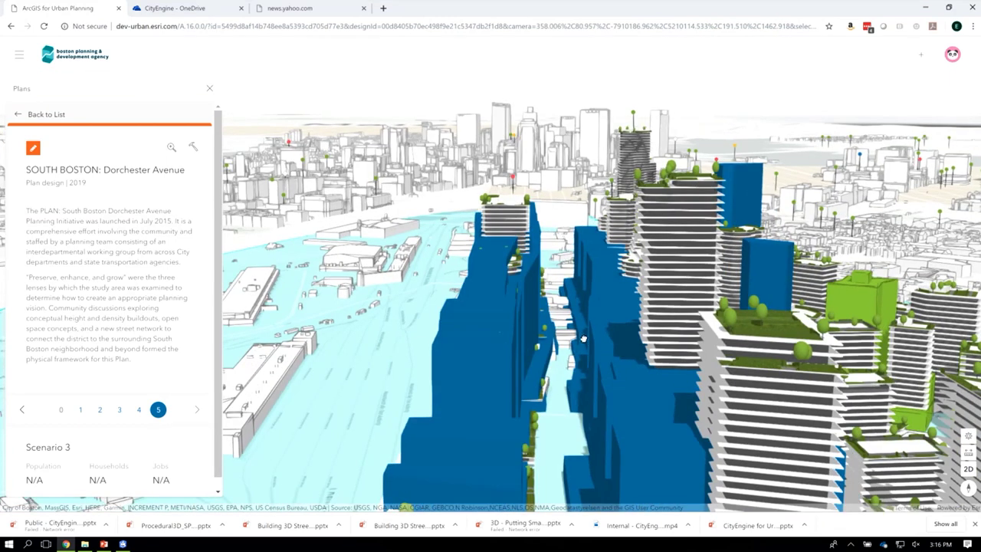
{"action": "right_click_drag", "start_coordinate": [541, 321], "coordinate": [513, 285]}
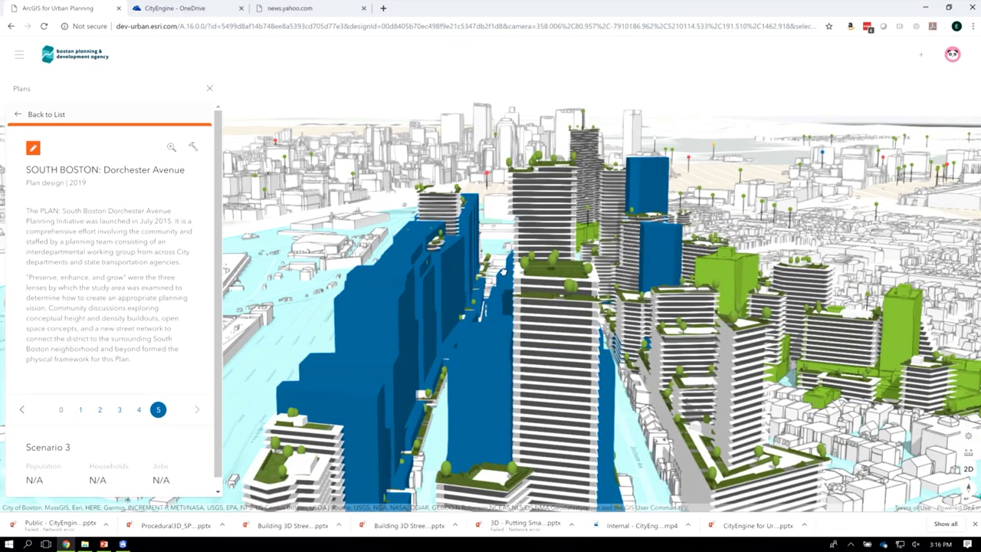
{"action": "scroll", "coordinate": [504, 273], "scroll_direction": "up", "scroll_amount": 3}
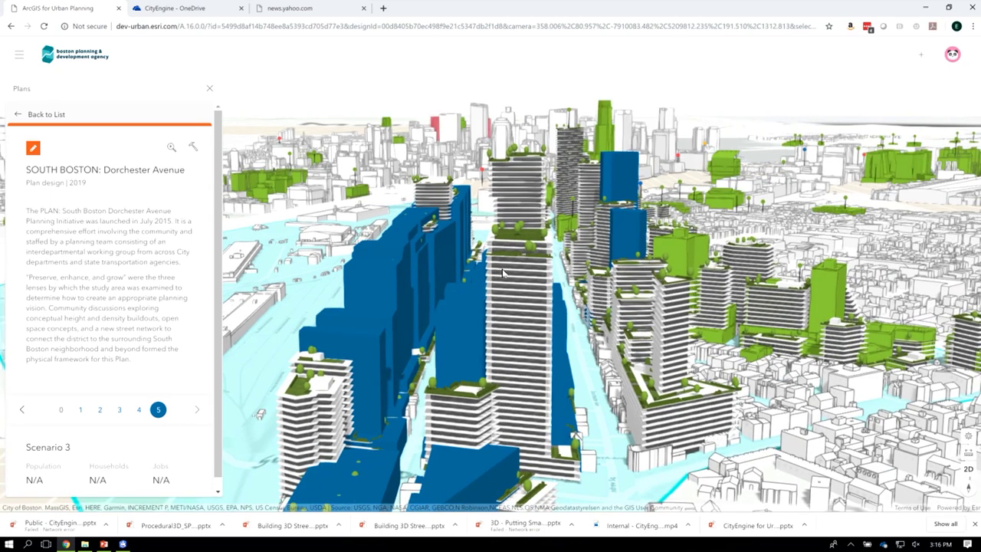
Step: Switch to PowerPoint, start the slide show at the CityEngine ArcGIS Urban slide, and advance to Beyond CityEngine, revealing the 3D format import diagram
{"action": "key", "text": "alt+Tab"}
{"action": "key", "text": "alt+Tab"}
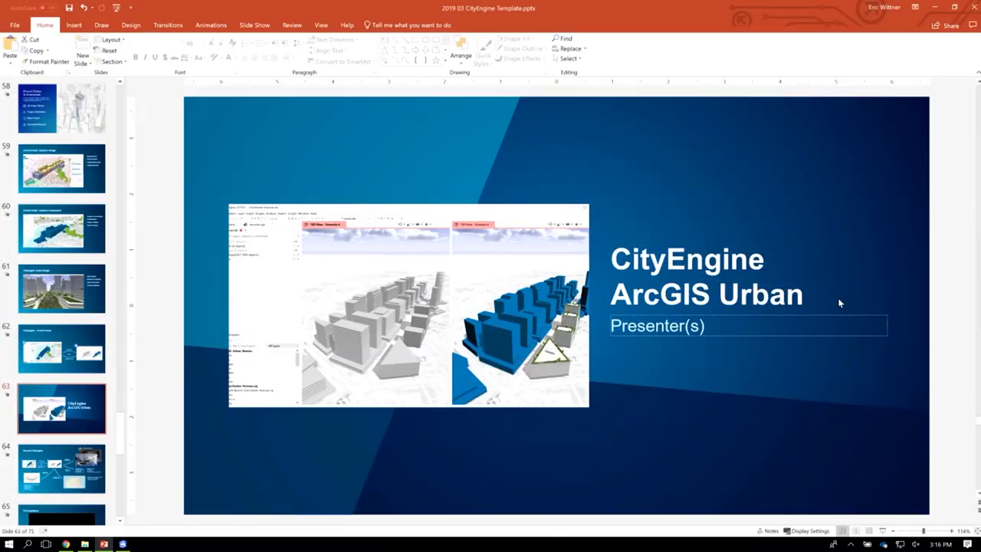
{"action": "left_click", "coordinate": [882, 530]}
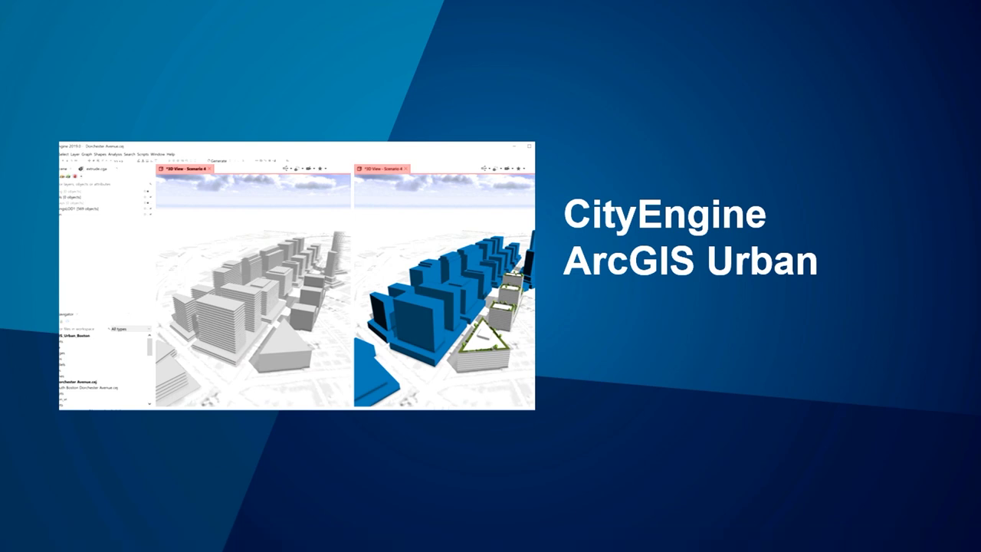
{"action": "key", "text": "Right"}
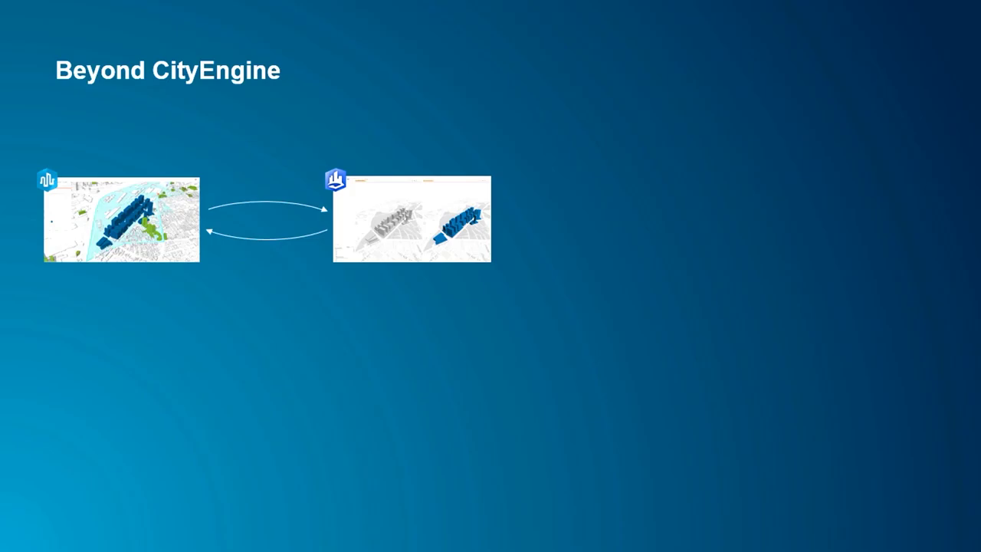
{"action": "key", "text": "Right"}
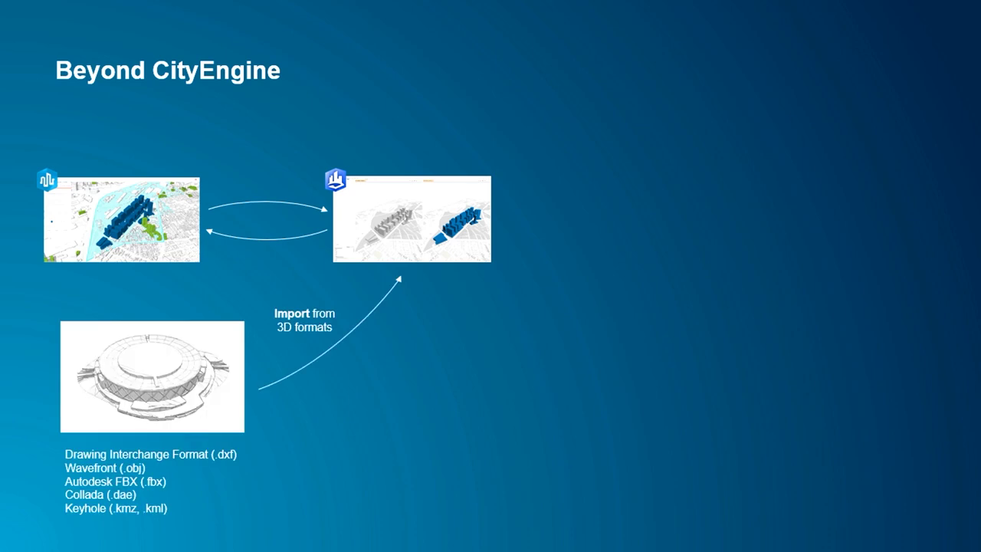